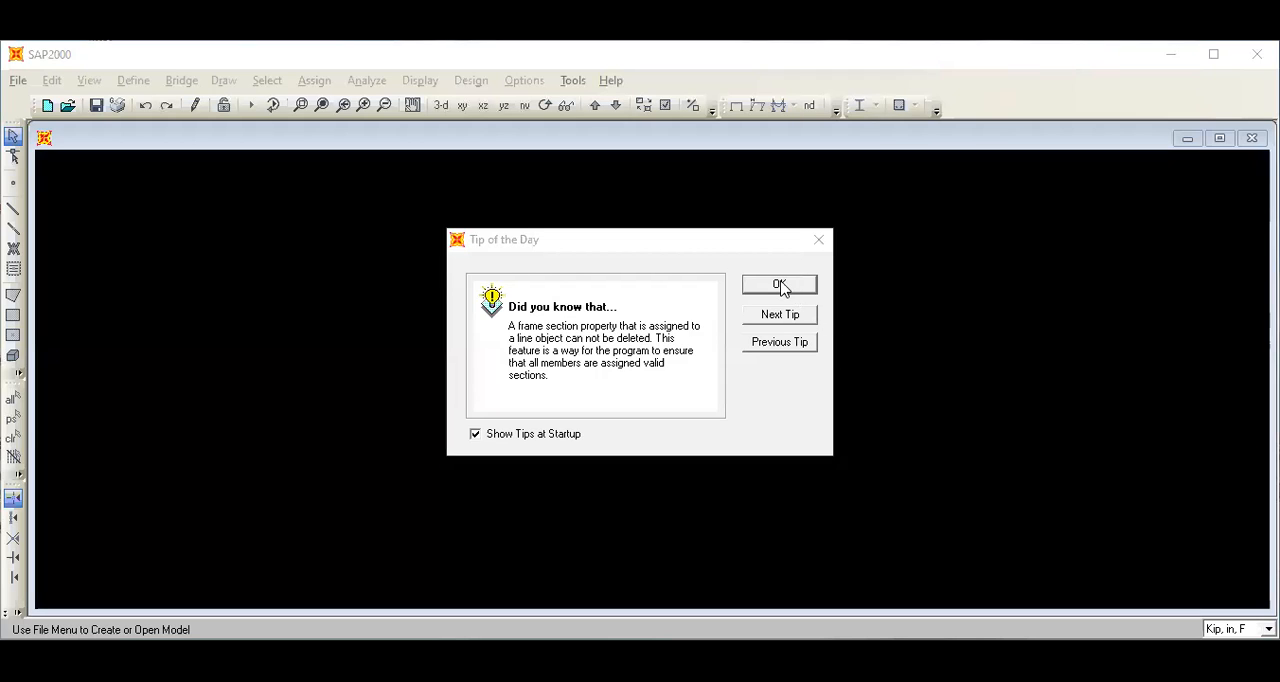
Dismiss the startup tip and set the program units to KN, m, C.
click(780, 286)
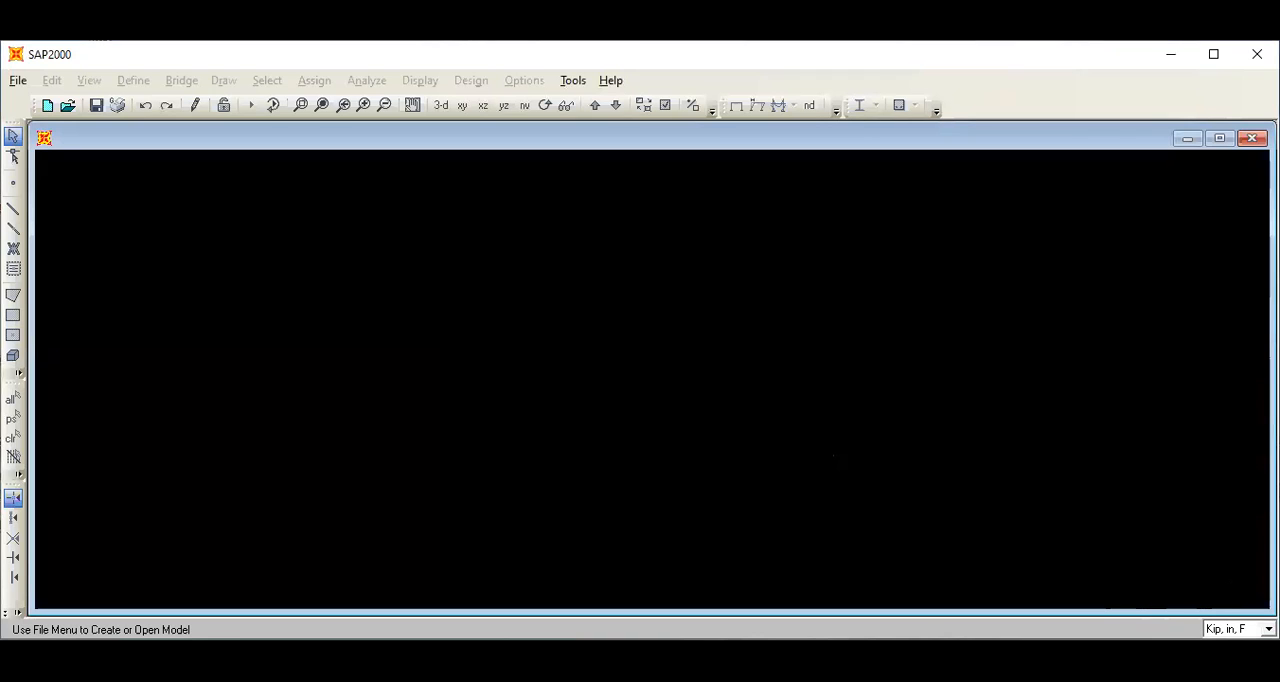
click(1240, 628)
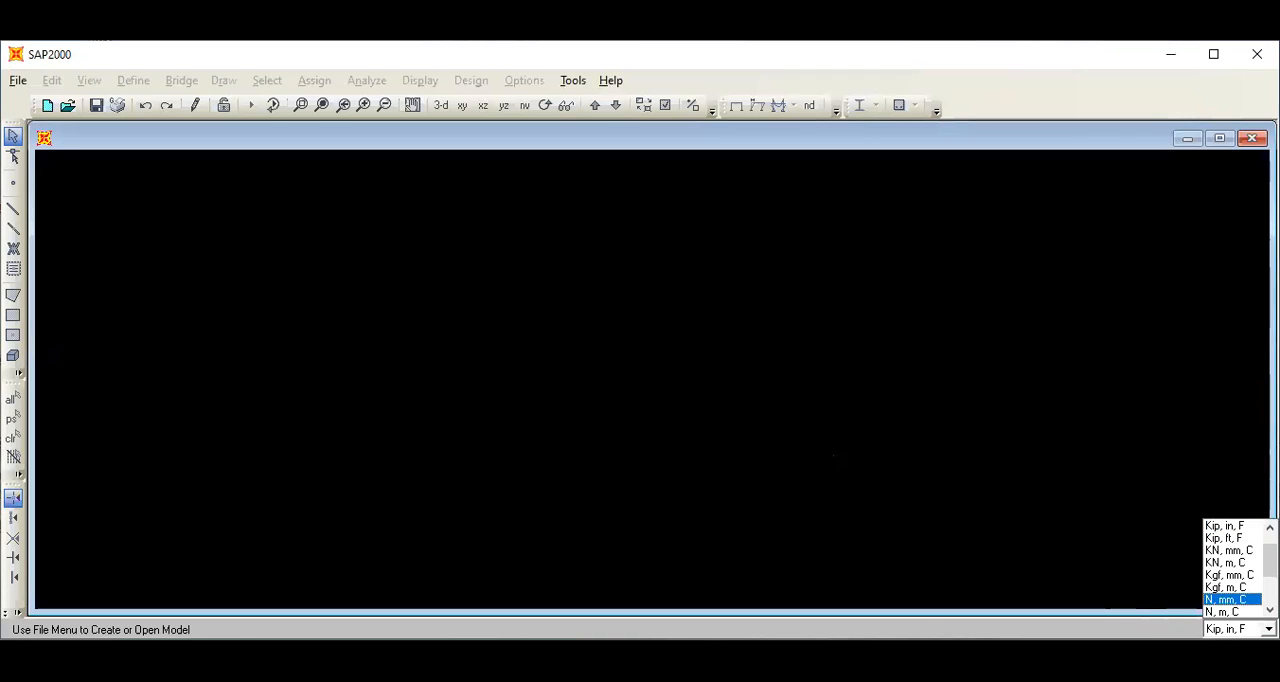
click(1236, 564)
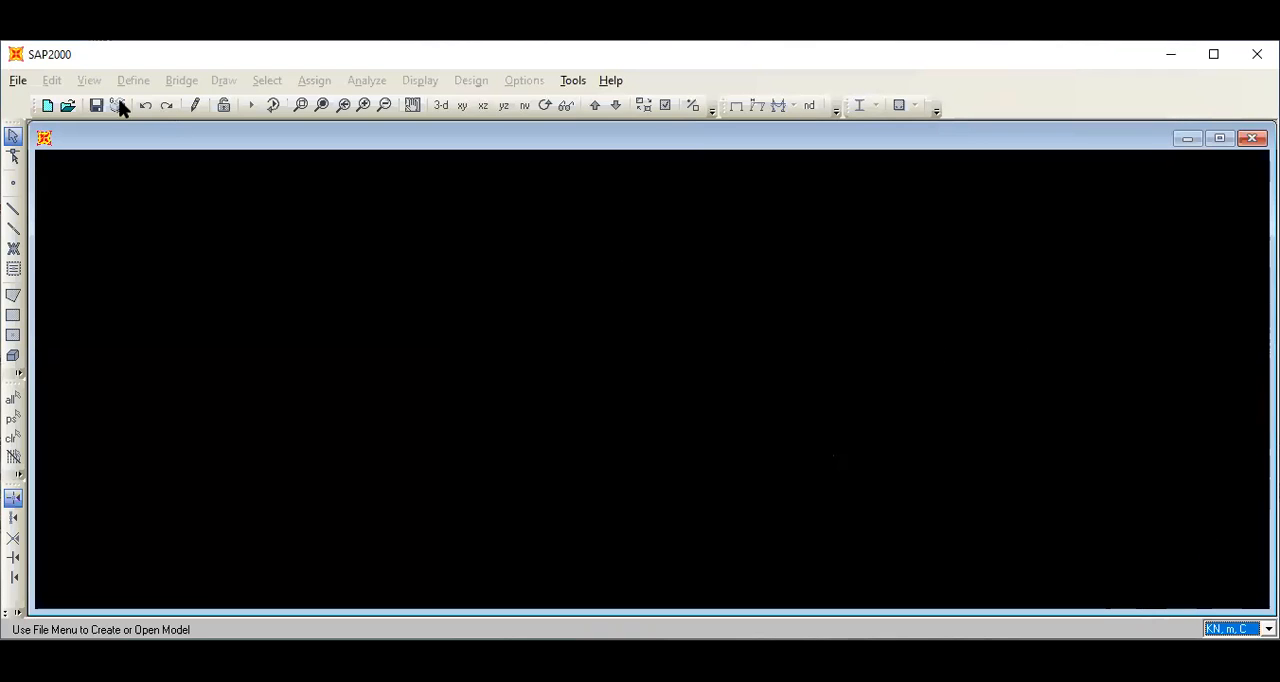
Start a new model from the Grid Only template.
click(28, 83)
click(22, 81)
click(22, 81)
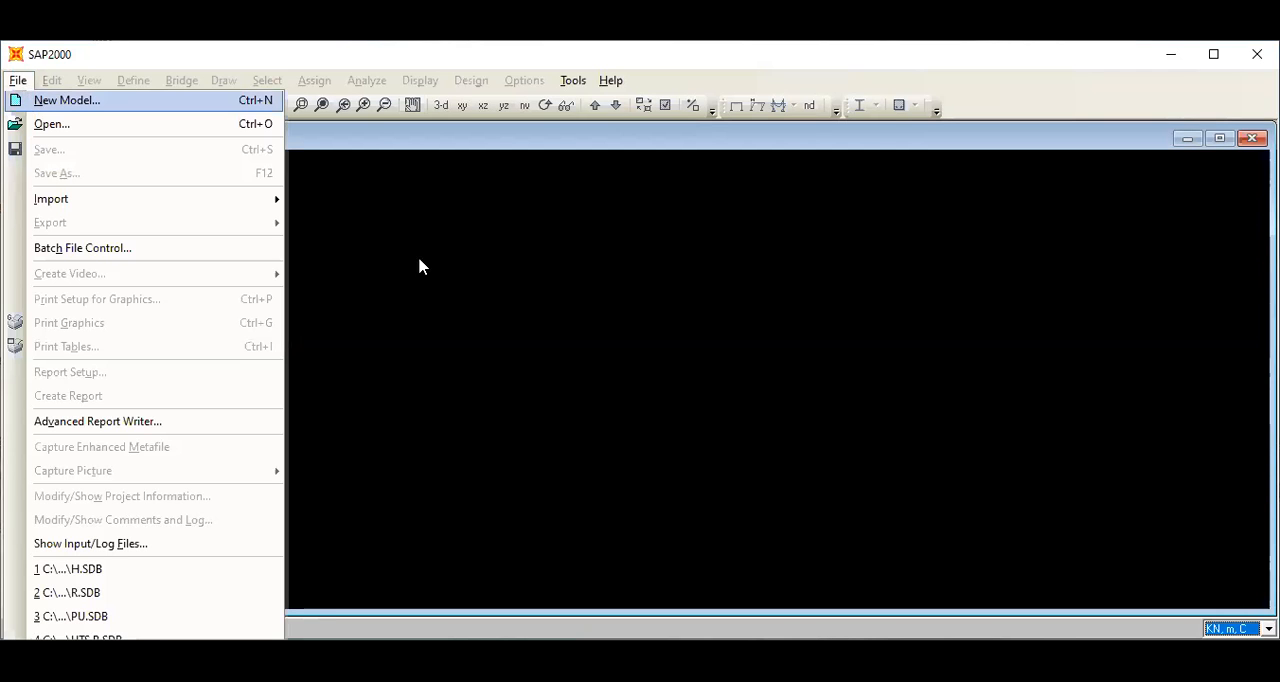
click(40, 101)
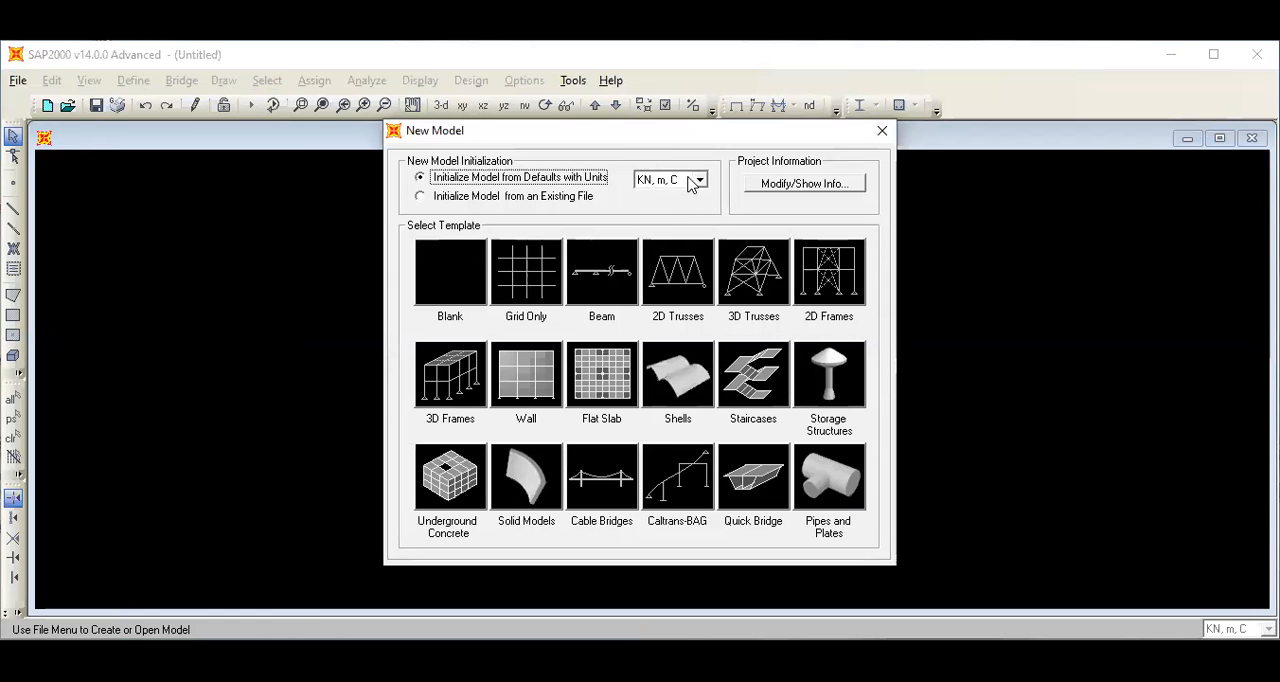
click(527, 284)
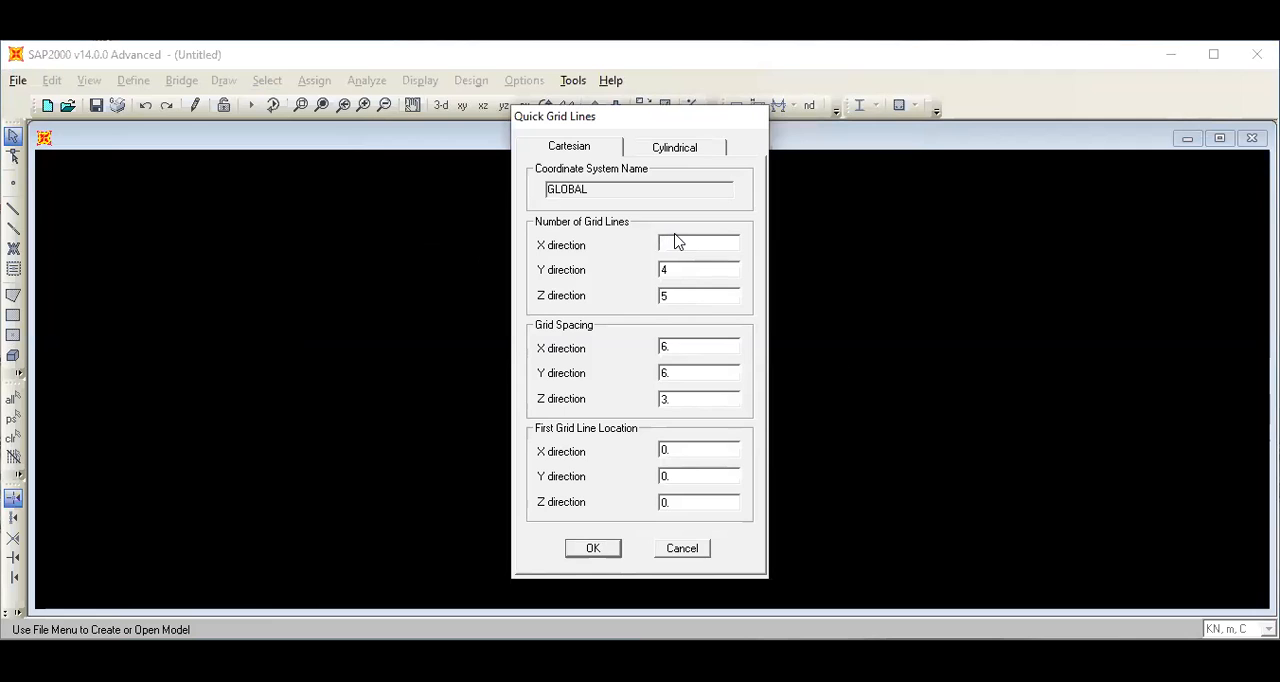
Set the number of grid lines to 3 in X, 1 in Y and 3 in Z.
text(3)
double_click(676, 269)
key(BackSpace)
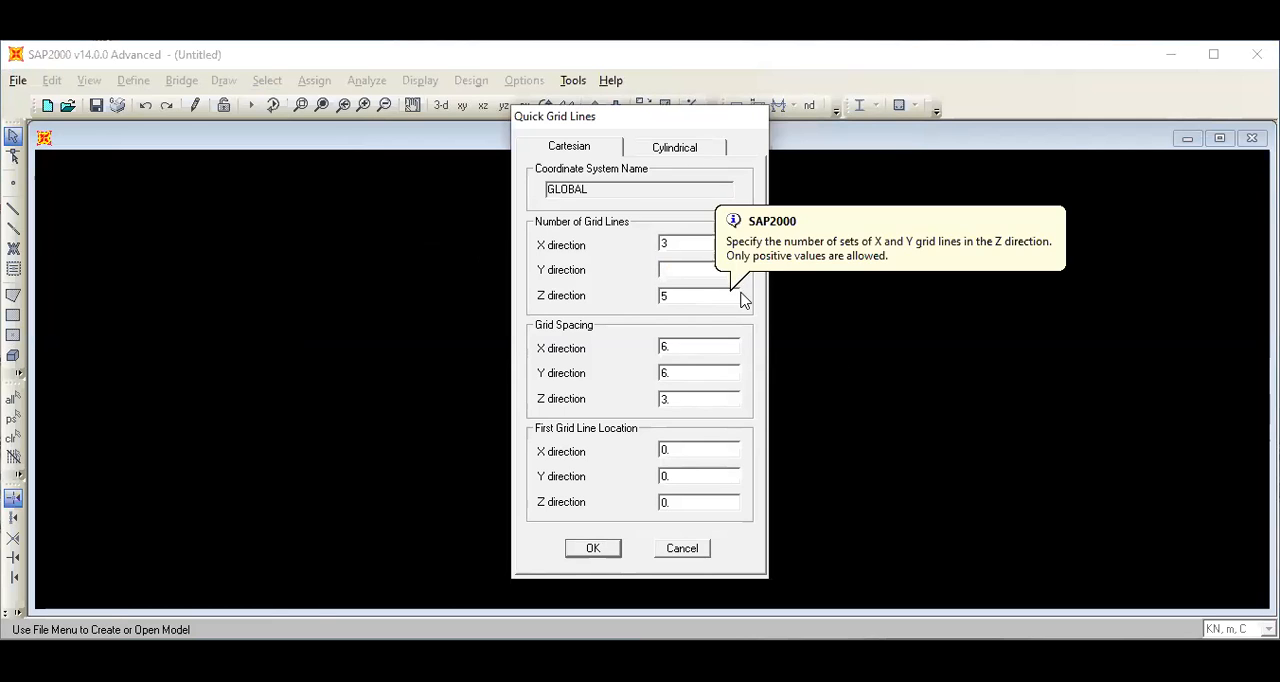
text(1)
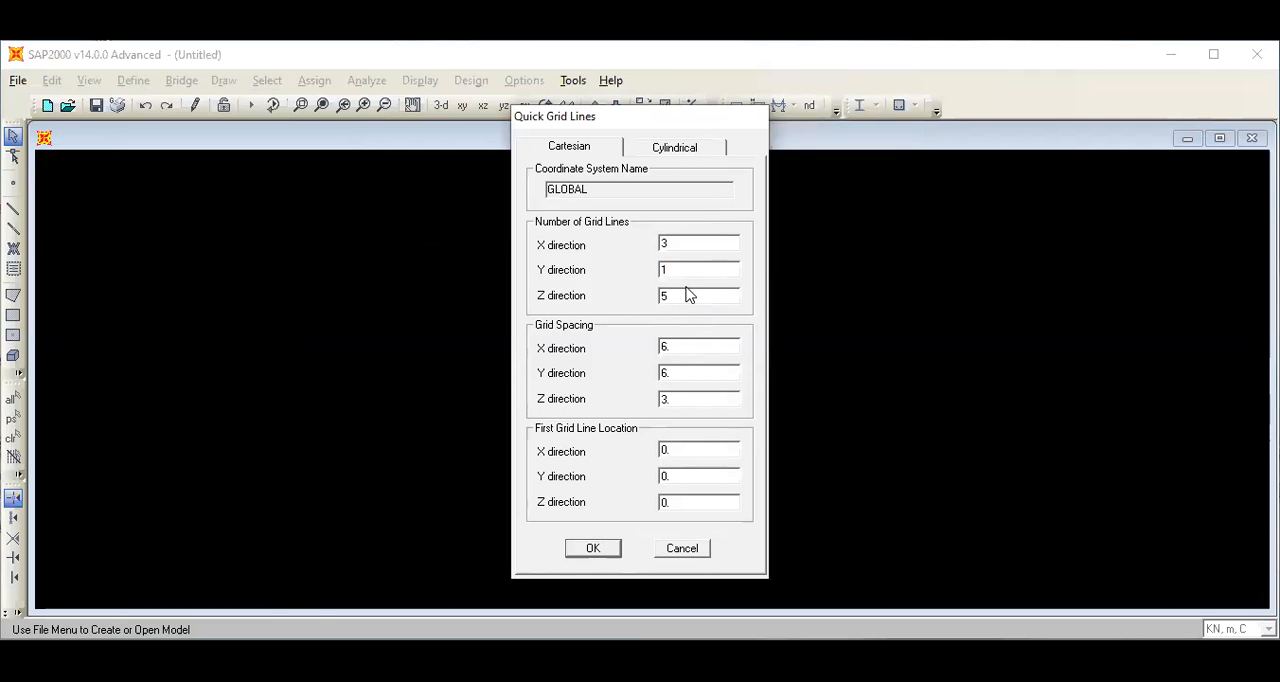
double_click(685, 295)
text(3)
Set the grid spacing to 8 m in X, 1 m in Y and 5 m in Z, and create the grid.
double_click(677, 344)
key(BackSpace)
text(8)
double_click(681, 374)
key(BackSpace)
text(1)
double_click(677, 397)
key(BackSpace)
text(5)
click(607, 552)
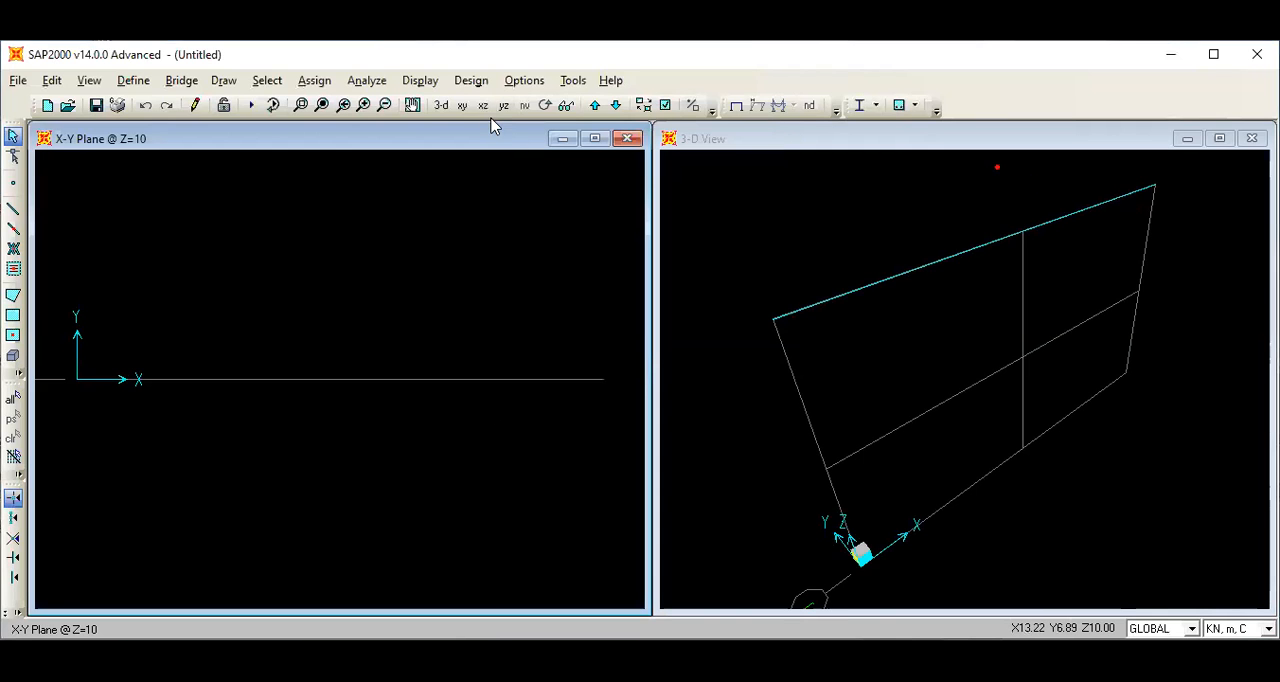
Show the X-Z plane at Y=0 and set the X ordinate of grid line C to 15 m in the grid data.
click(483, 106)
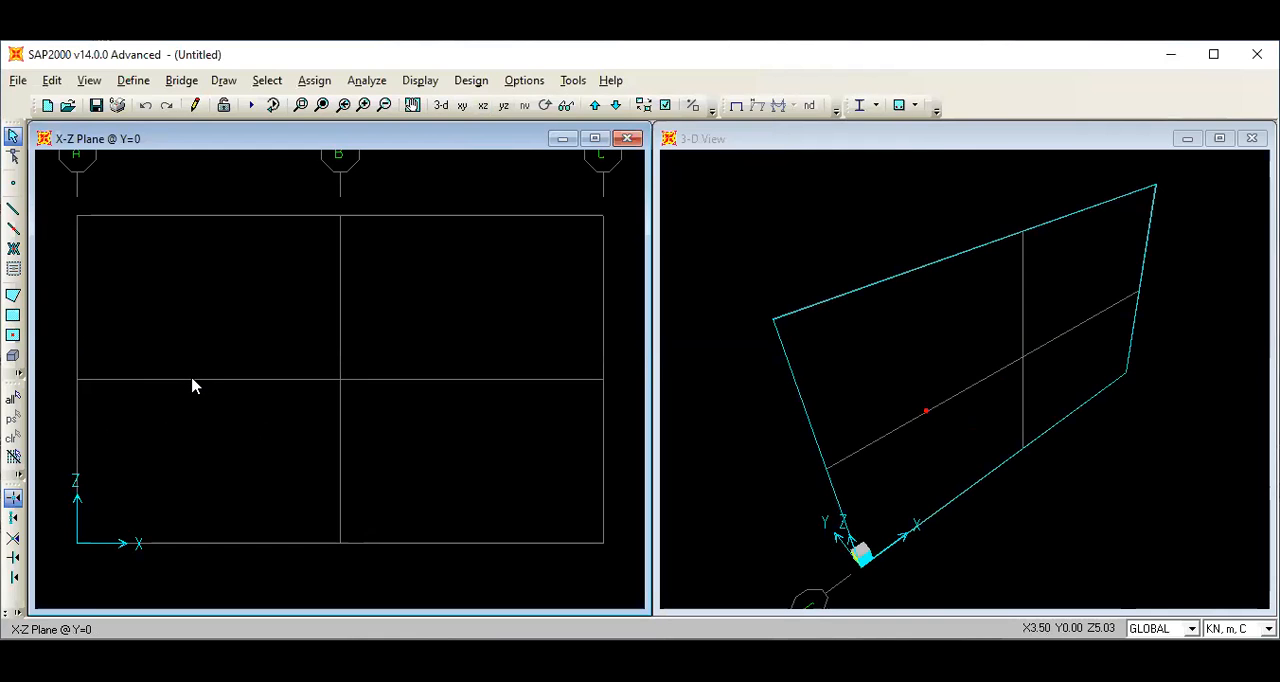
double_click(223, 384)
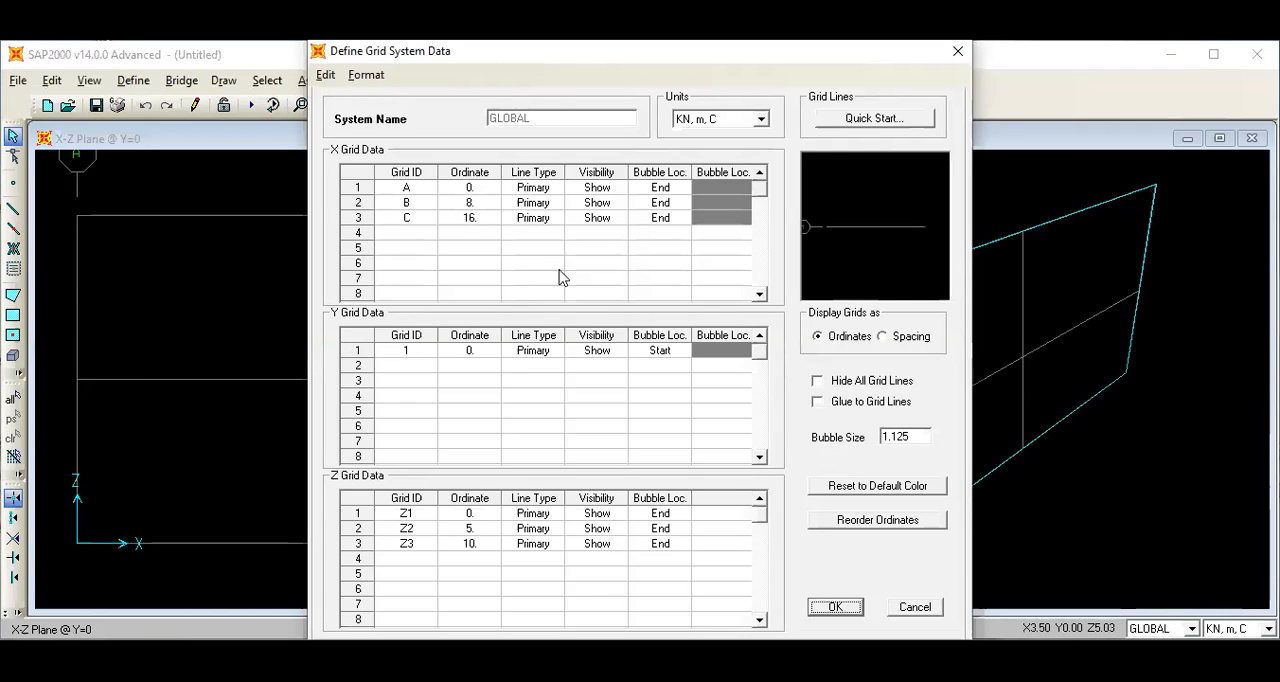
click(484, 219)
key(BackSpace)
text(15)
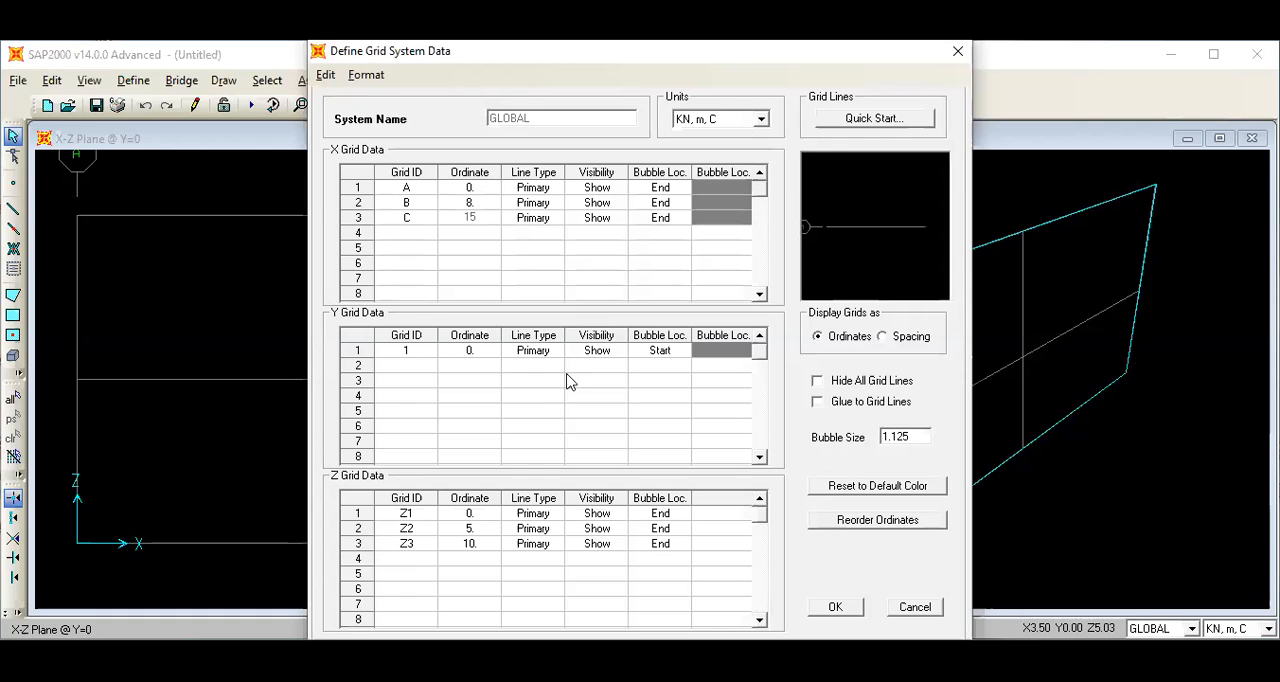
Set the ordinate of grid line Z3 to 8 m, enable gluing to grid lines, and apply the grid data.
click(479, 549)
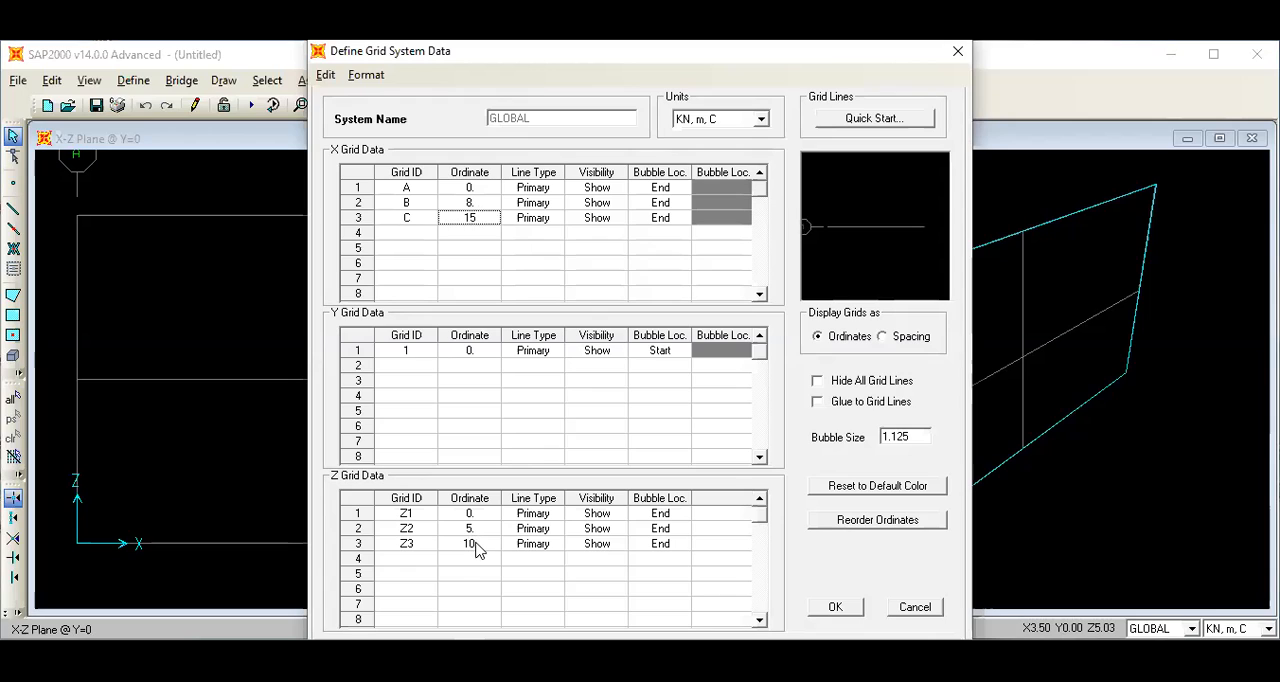
click(479, 545)
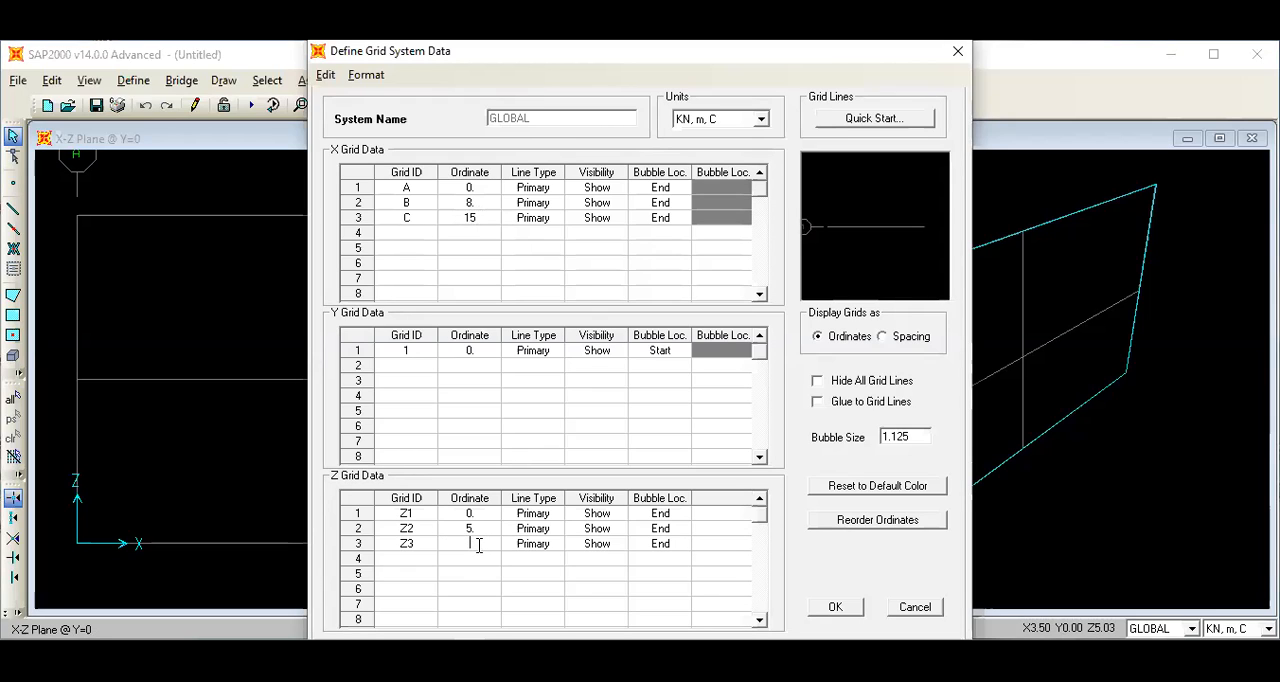
text(8)
click(818, 403)
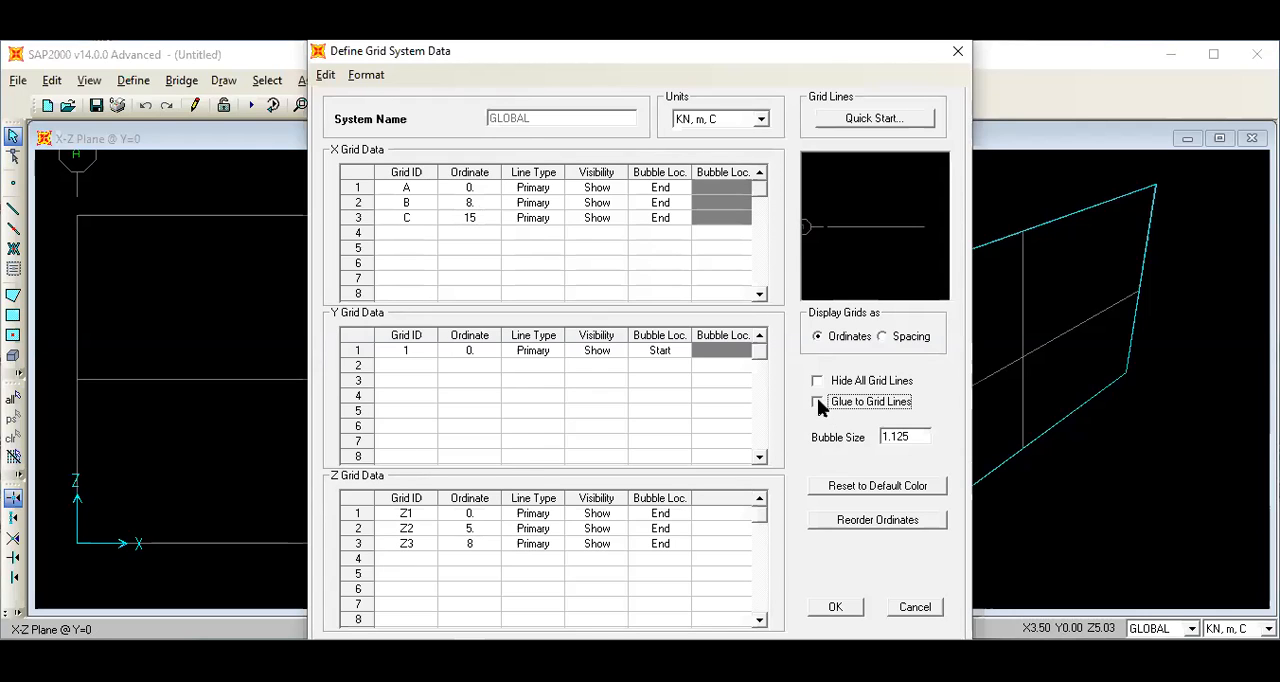
click(838, 607)
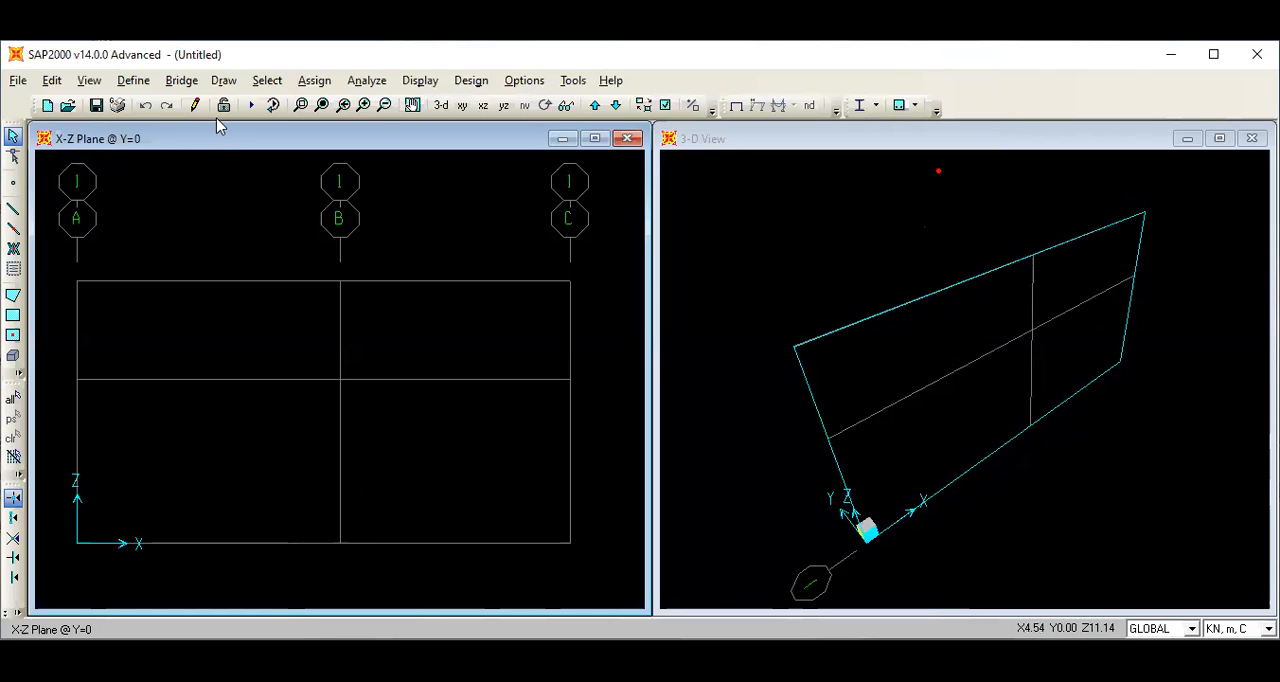
Draw straight frame members for the full-height columns on grids A and B and the top beam connecting them at Z=8 m.
click(230, 88)
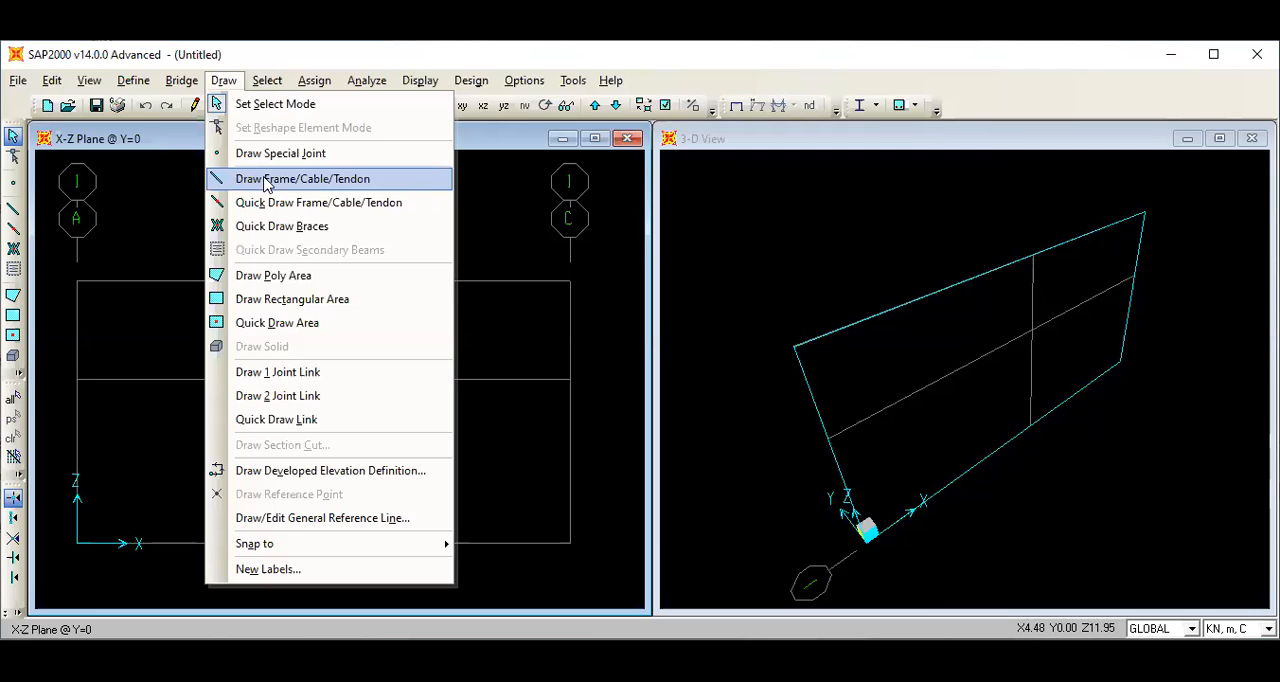
click(265, 180)
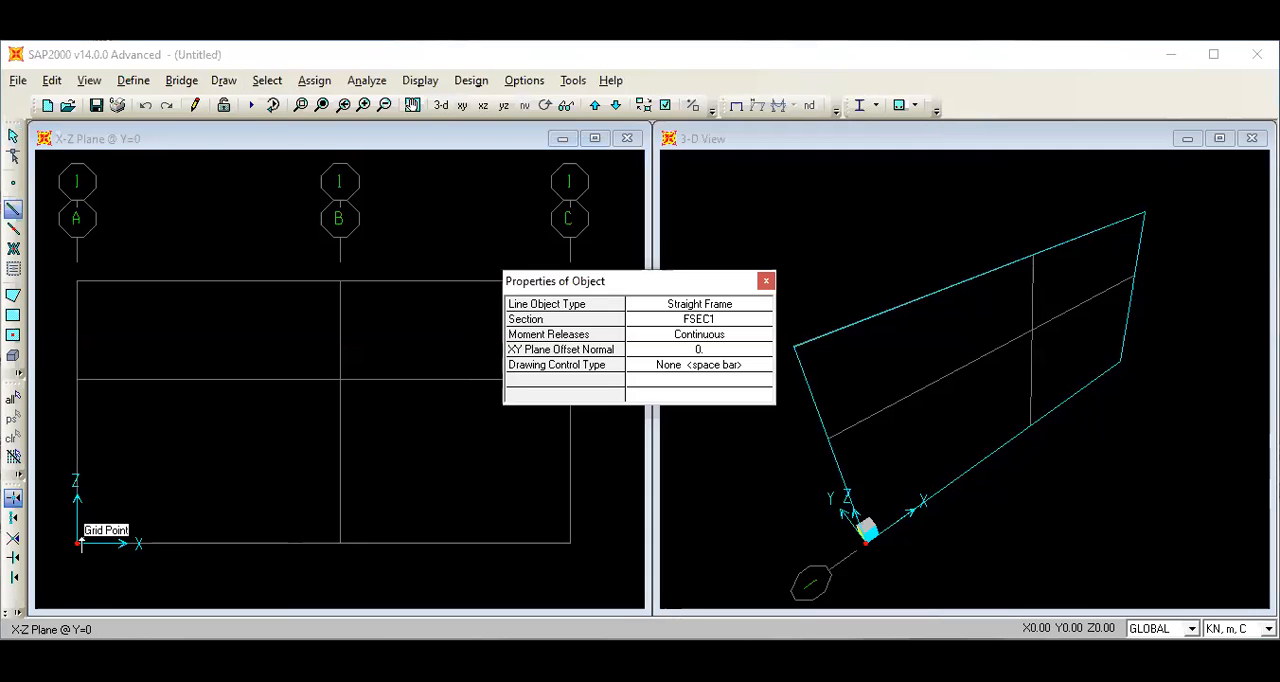
click(76, 543)
click(79, 281)
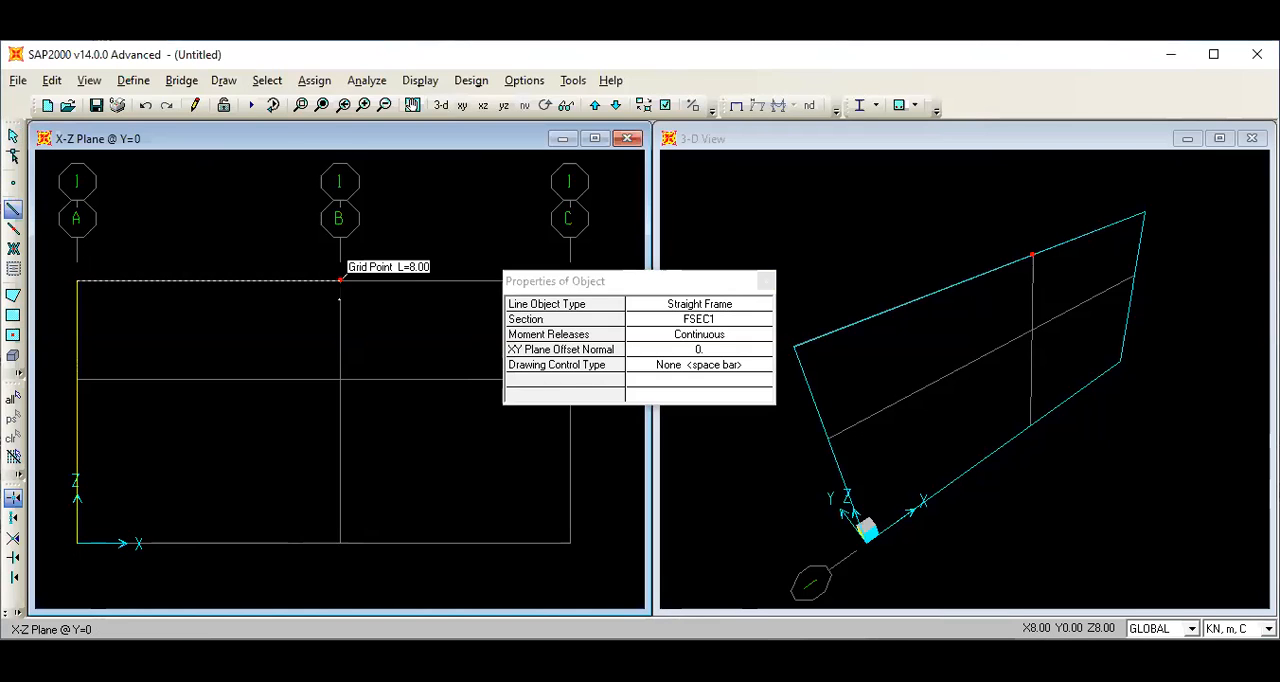
click(340, 281)
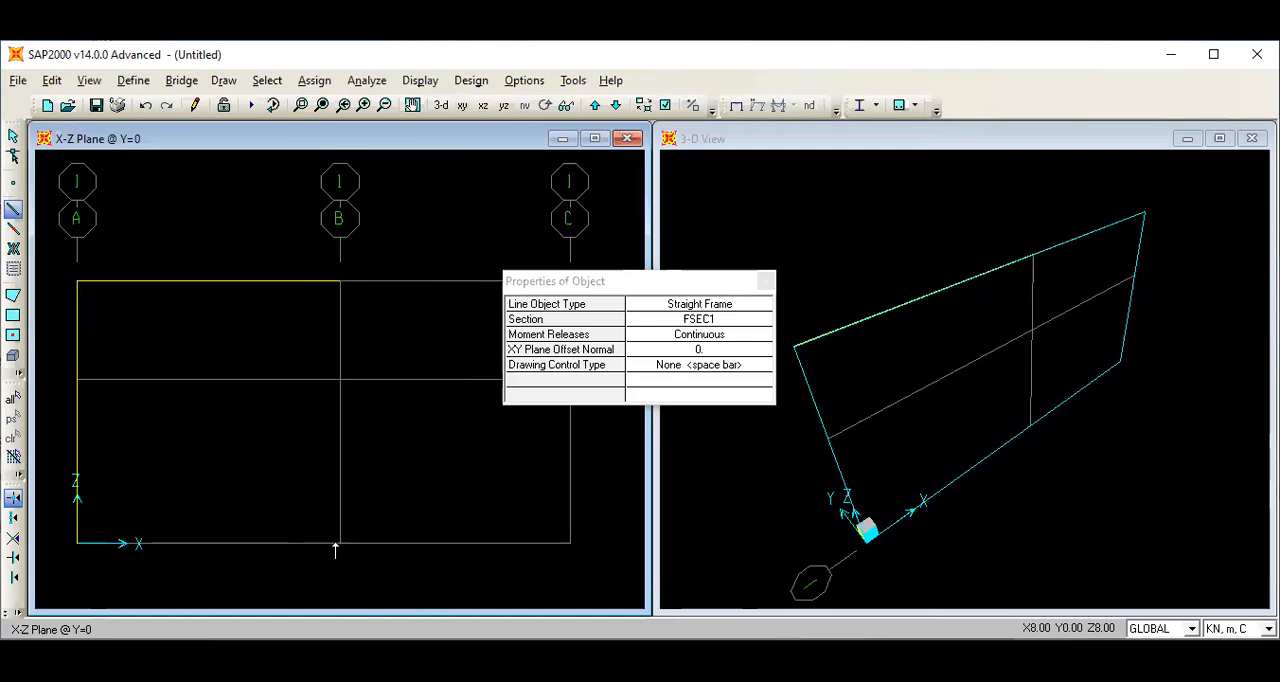
click(340, 543)
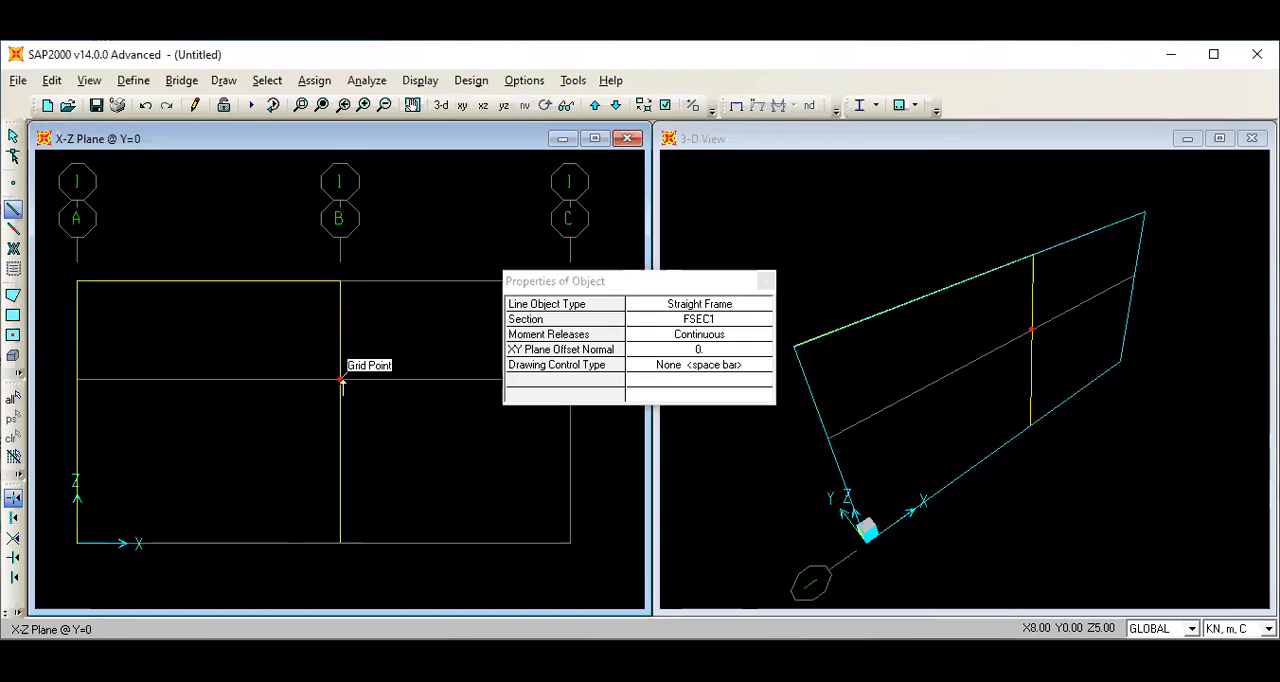
Draw the lower beam from grid B to grid C at Z=5 m and the column on grid C down to the base.
click(341, 381)
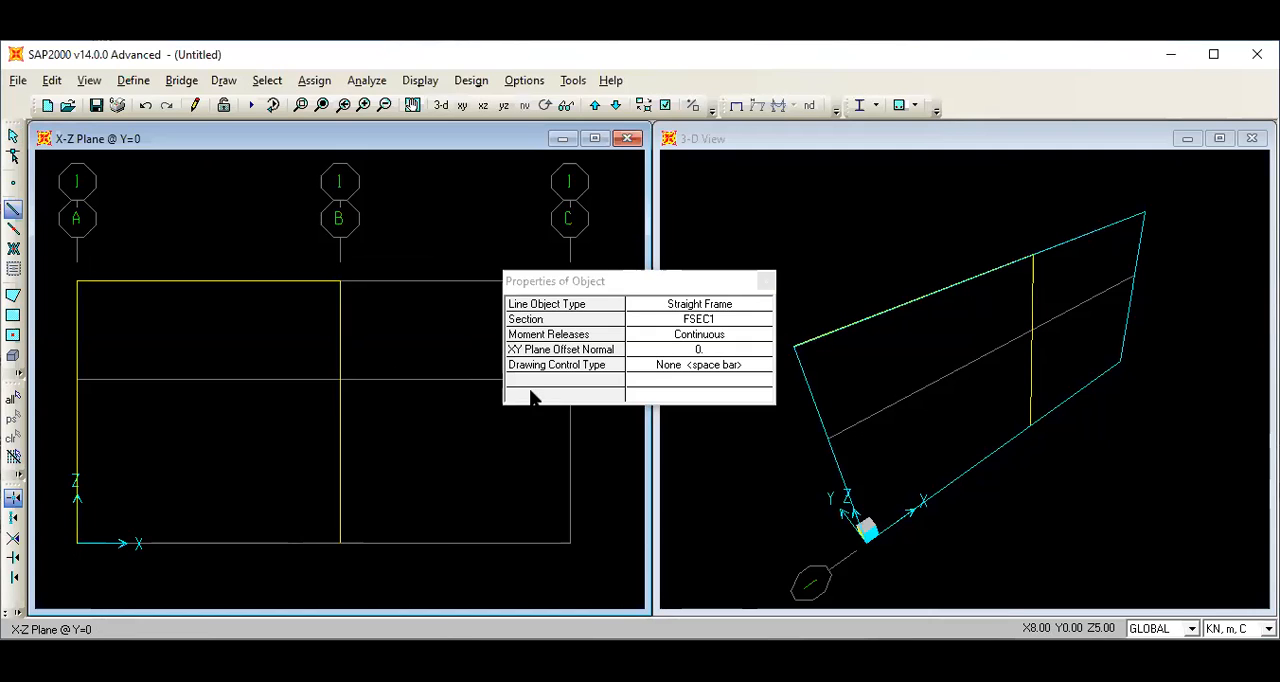
click(630, 335)
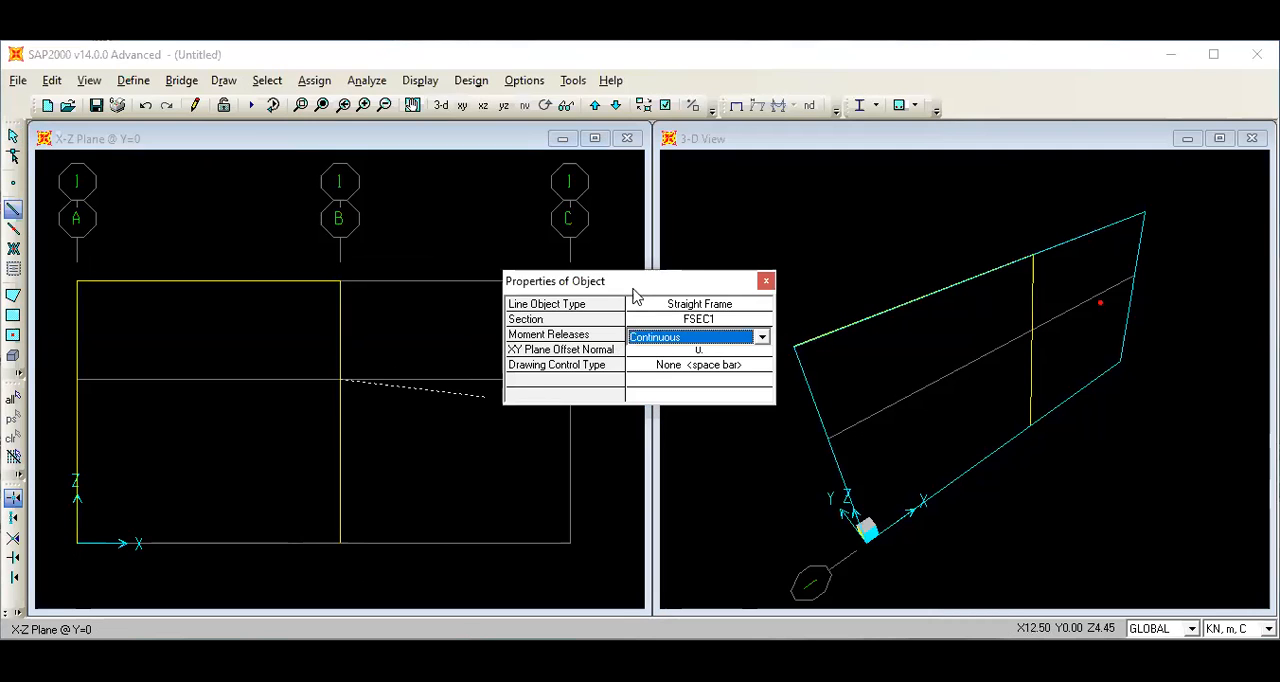
drag(590, 288, 785, 281)
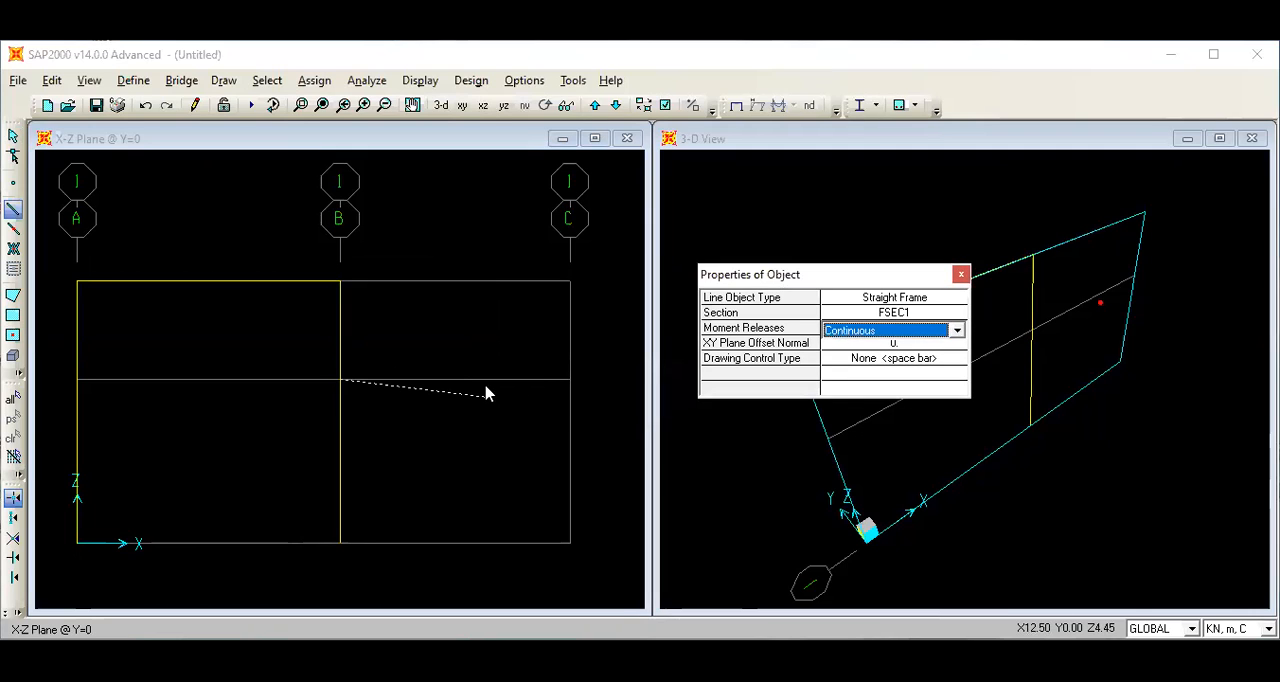
click(575, 384)
click(572, 381)
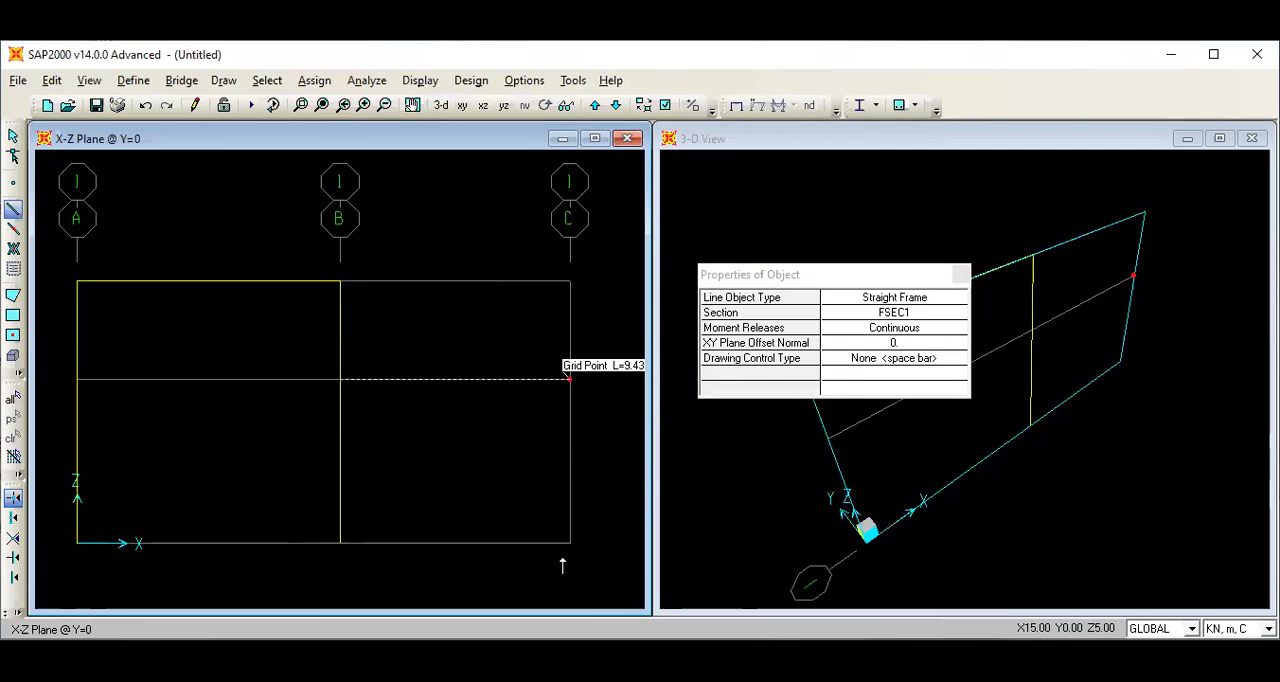
click(570, 543)
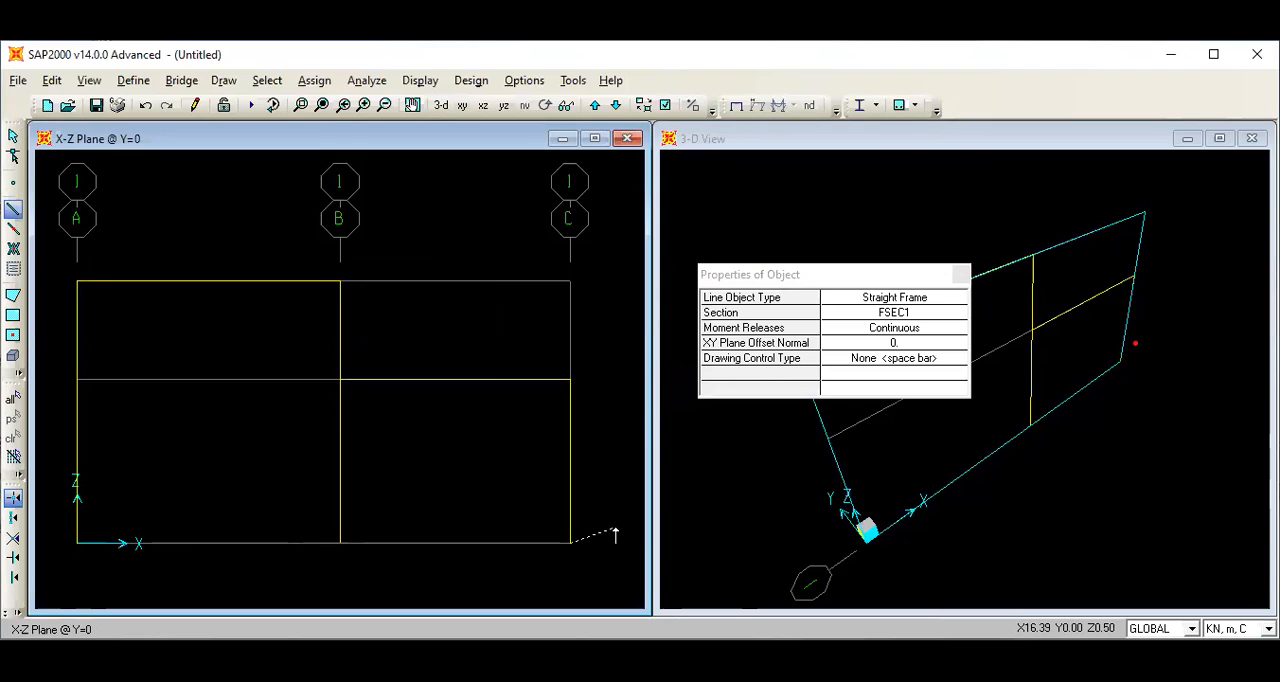
right_click(616, 542)
click(13, 138)
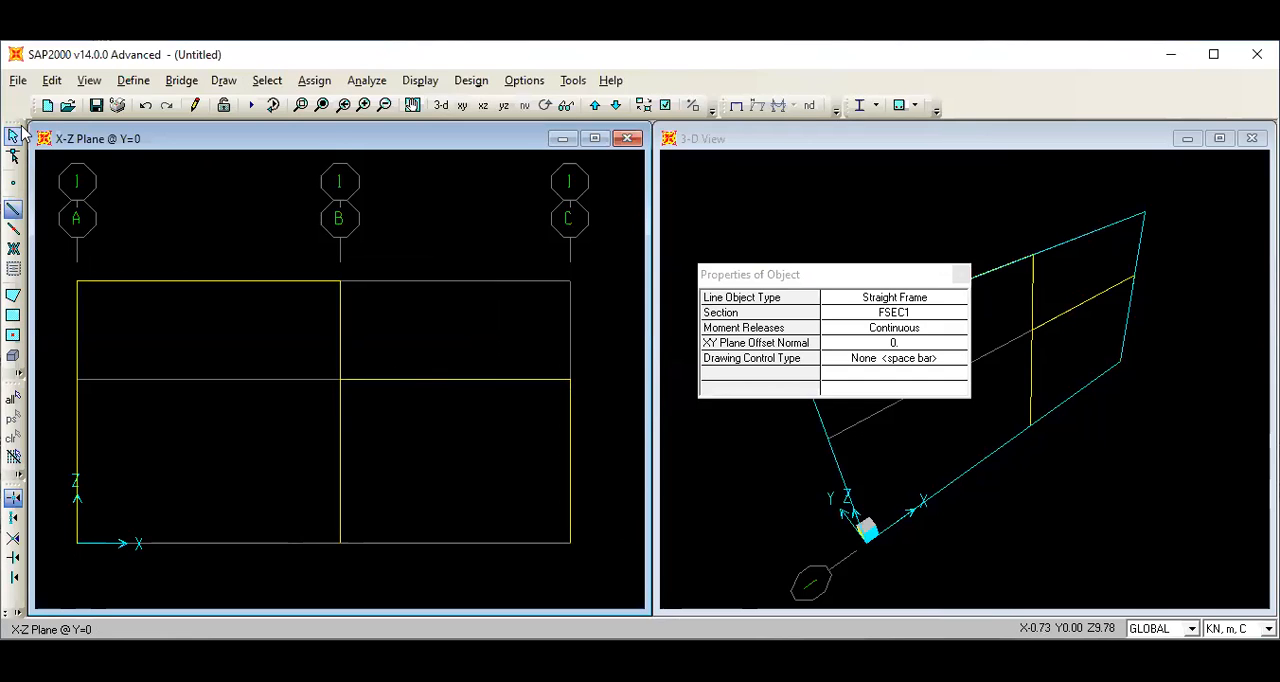
Assign fixed restraints to the three base joints on grids A, B and C.
click(77, 544)
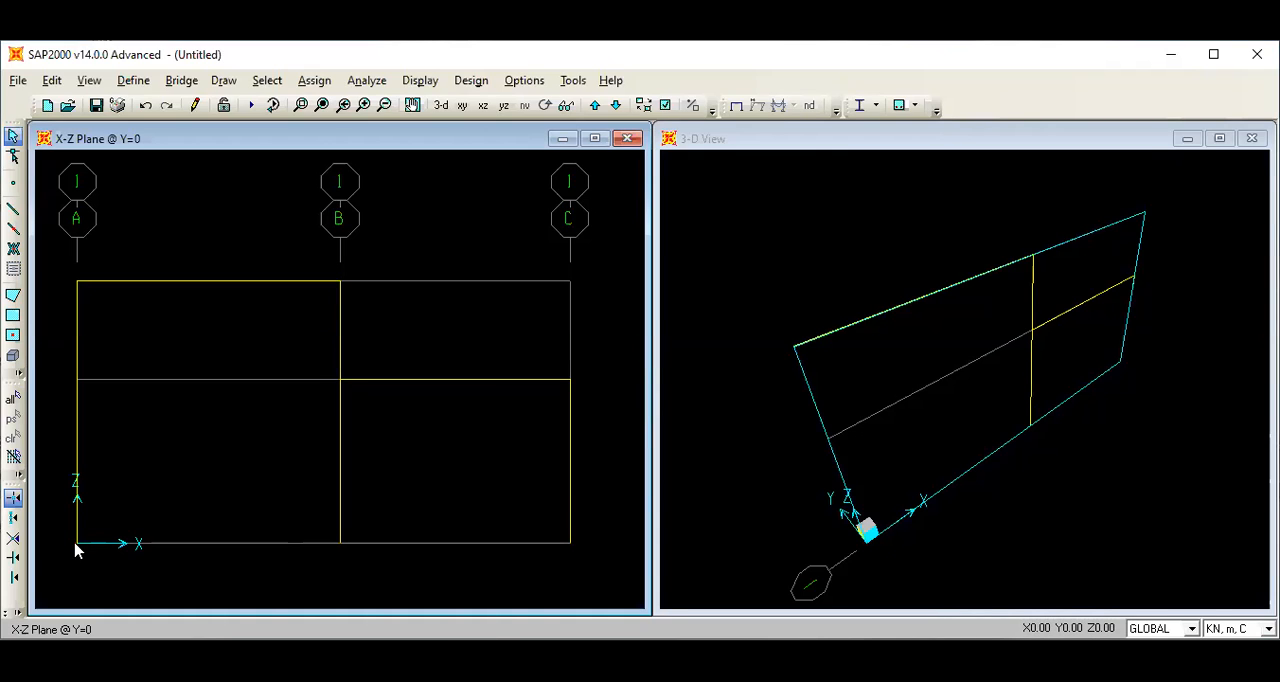
click(340, 543)
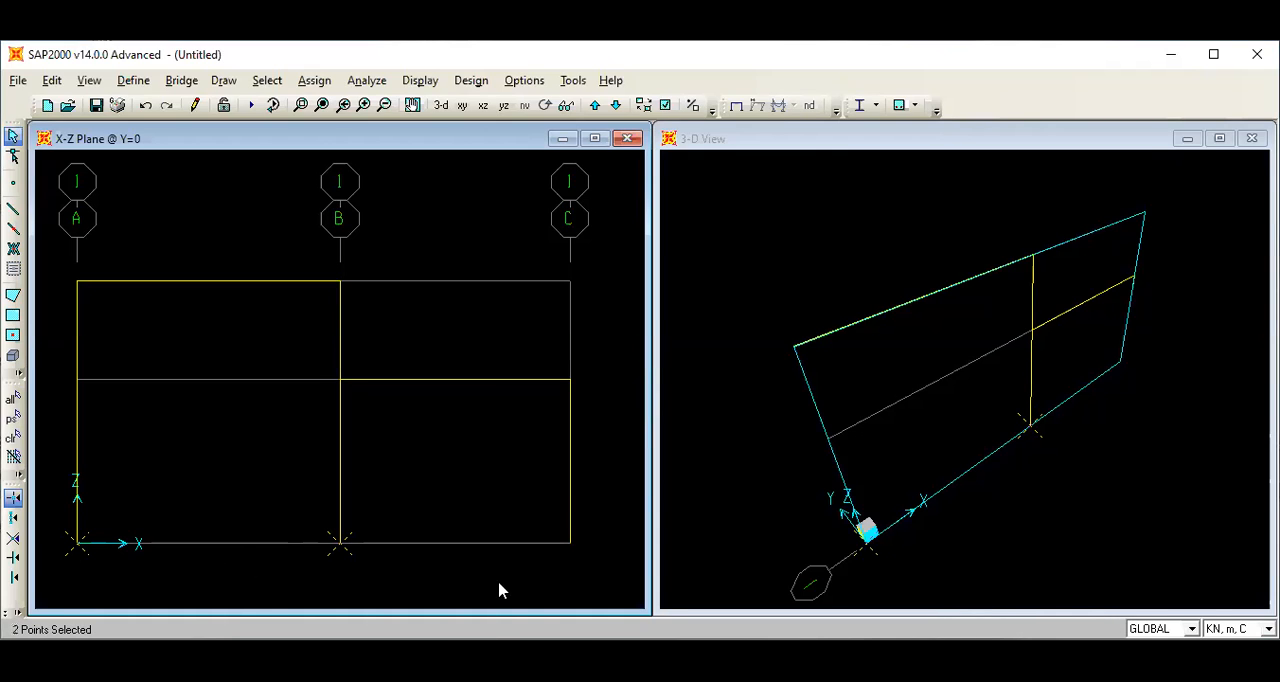
click(569, 543)
click(314, 80)
mouse_move(334, 110)
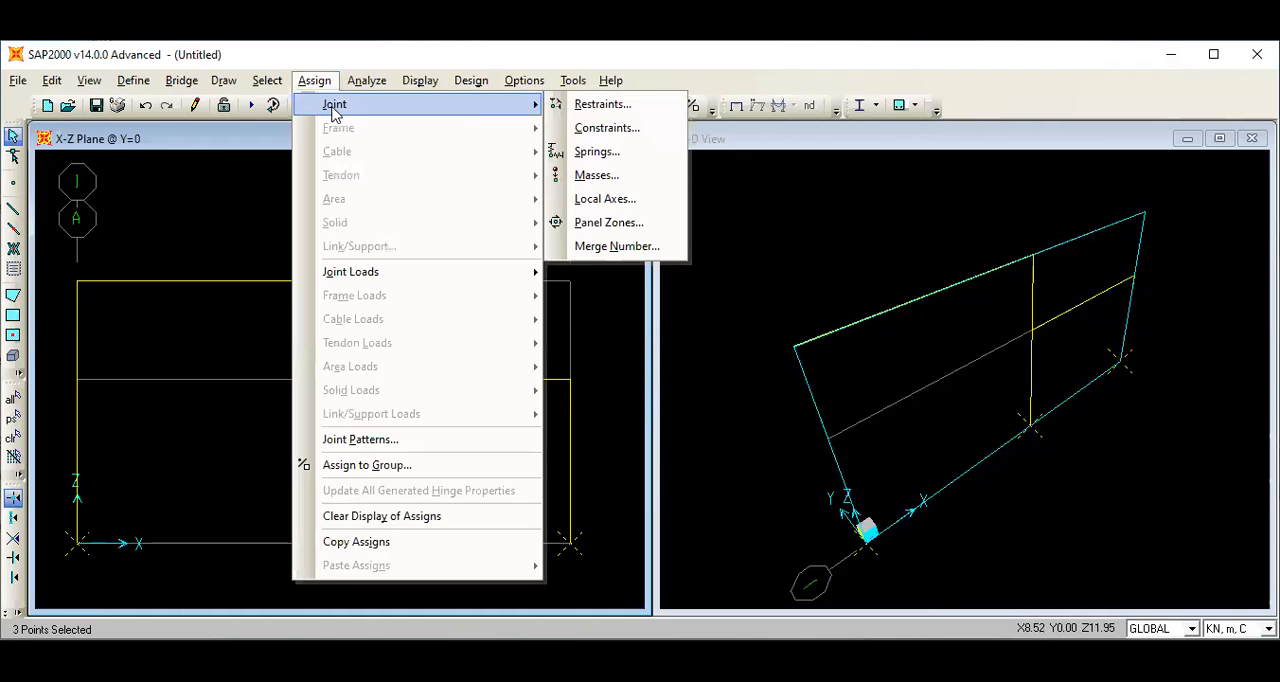
click(603, 106)
click(600, 397)
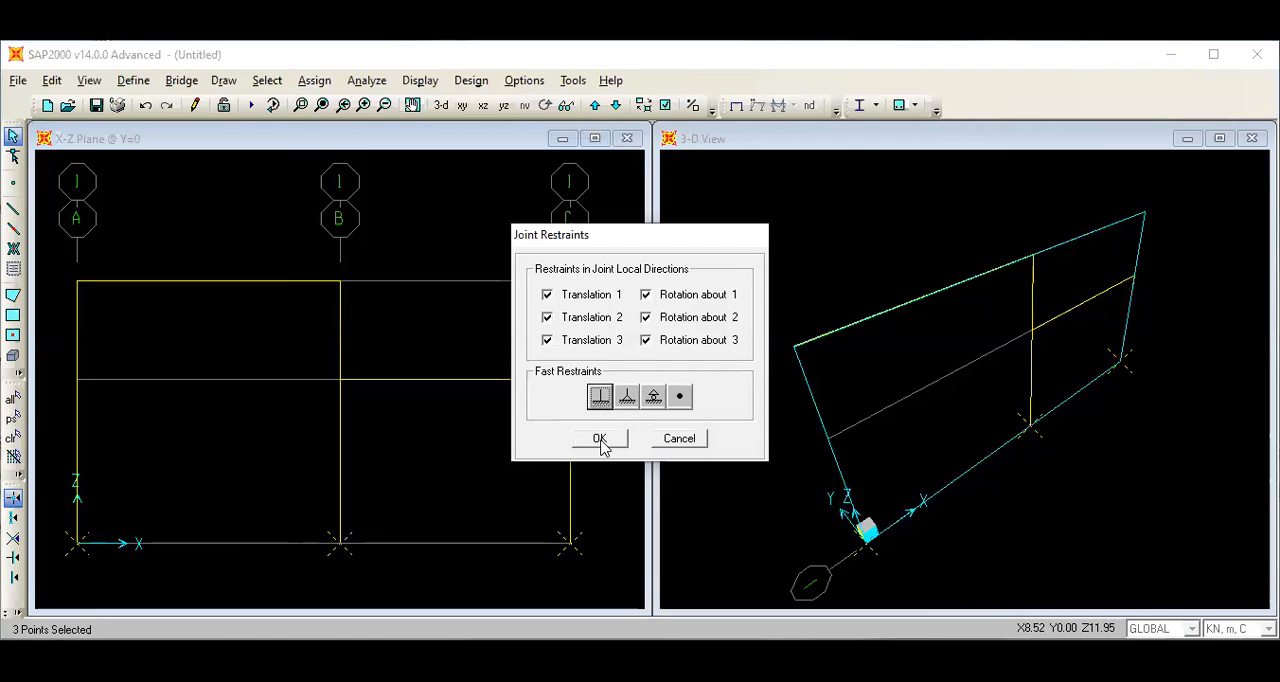
click(601, 442)
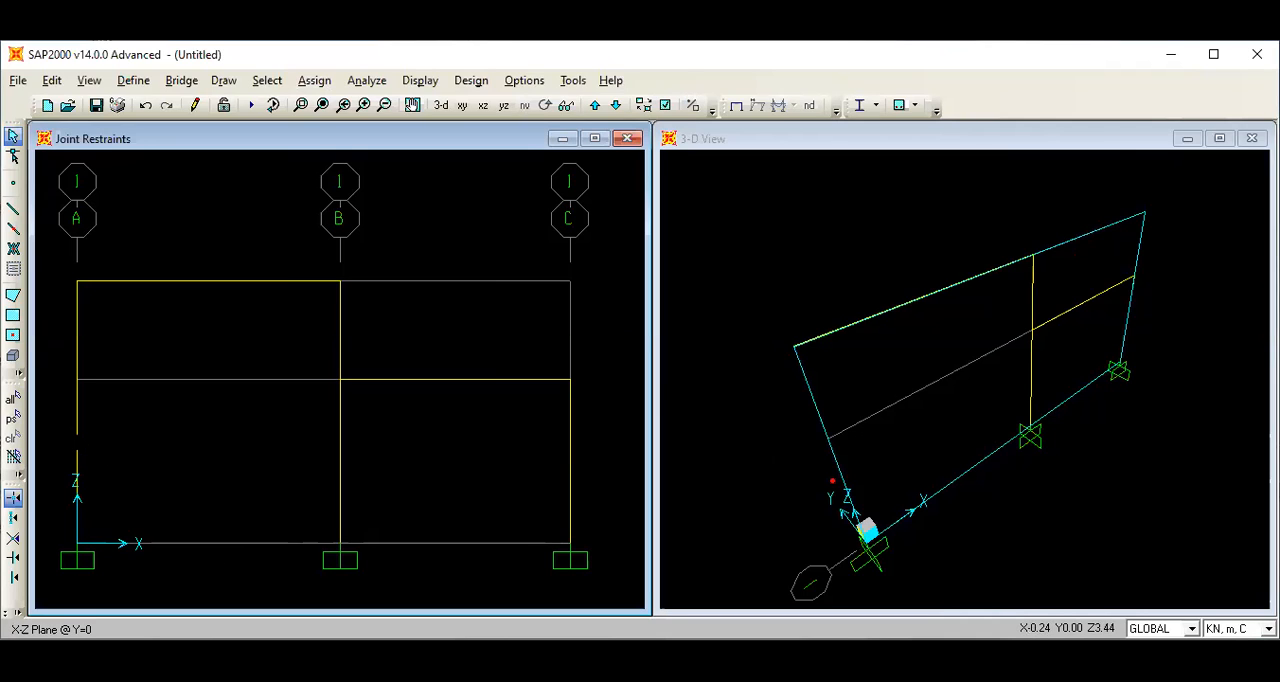
Check the length and end joint coordinates of the column on grid A.
right_click(77, 418)
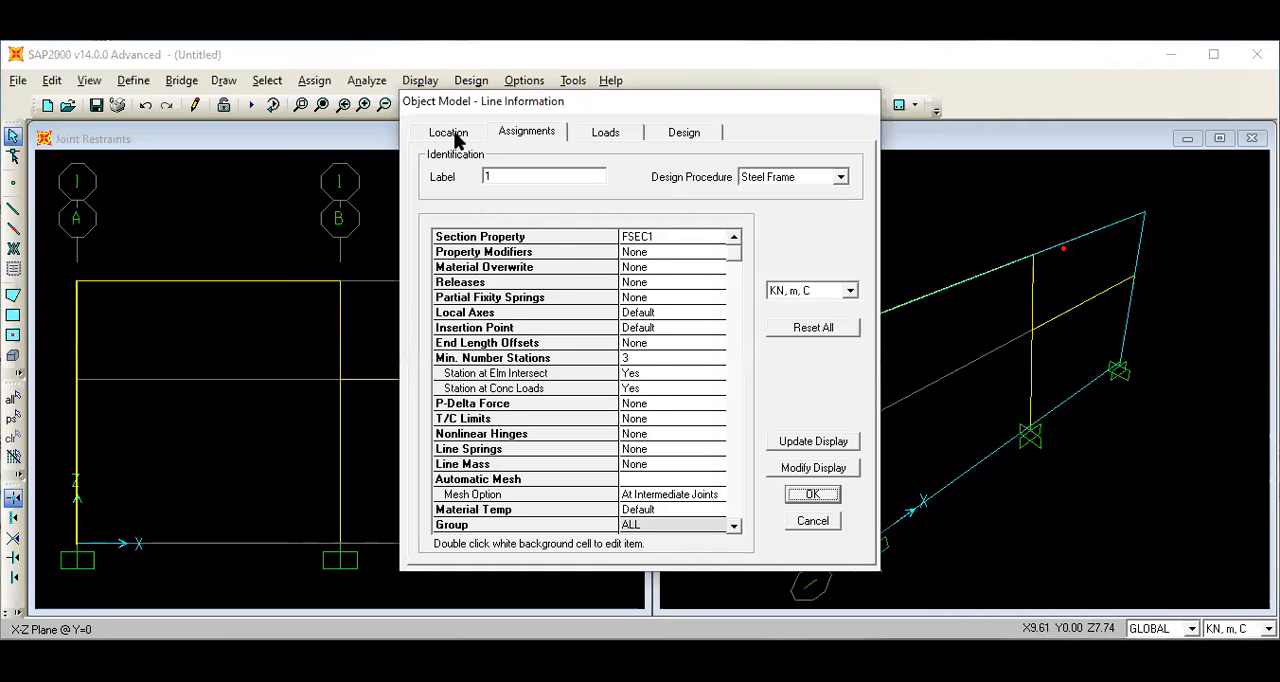
click(455, 133)
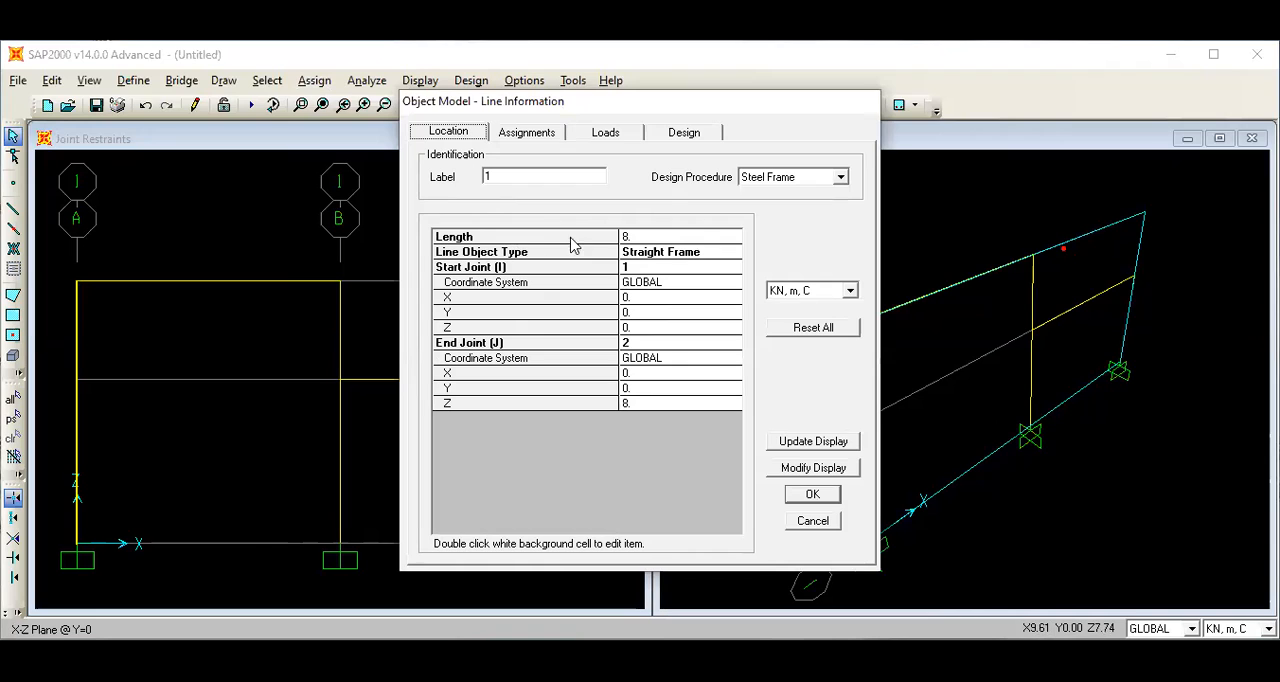
click(815, 497)
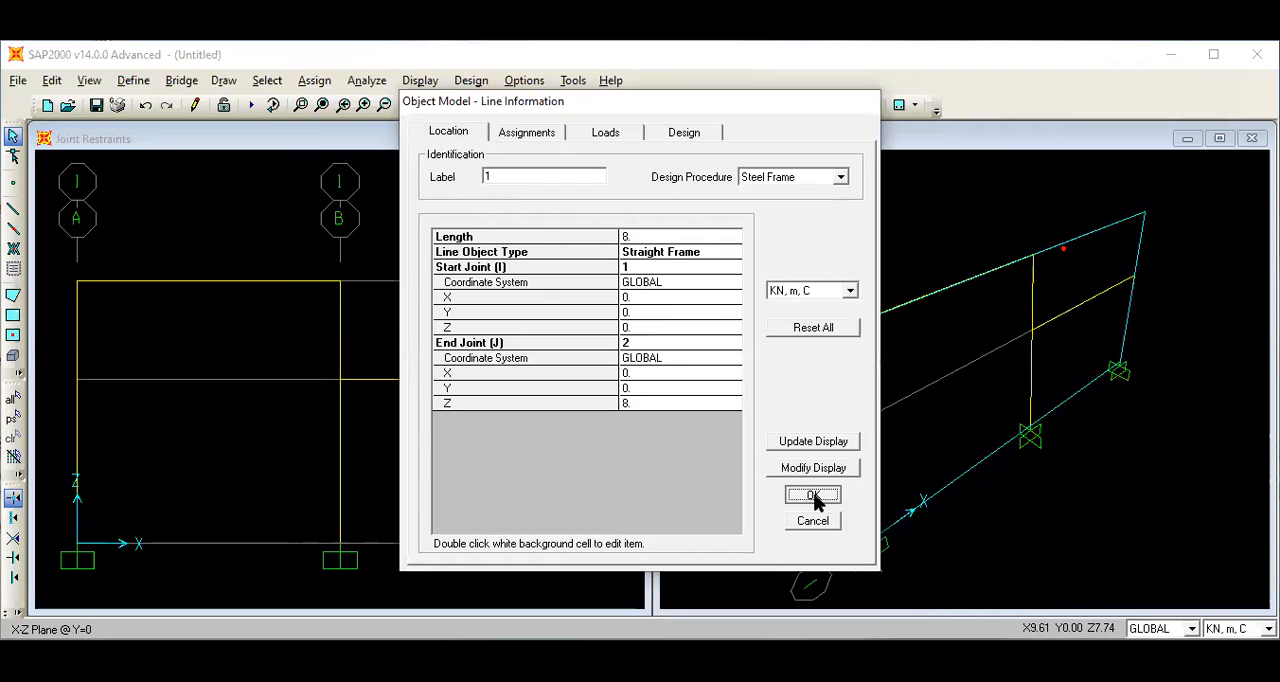
click(366, 380)
right_click(368, 382)
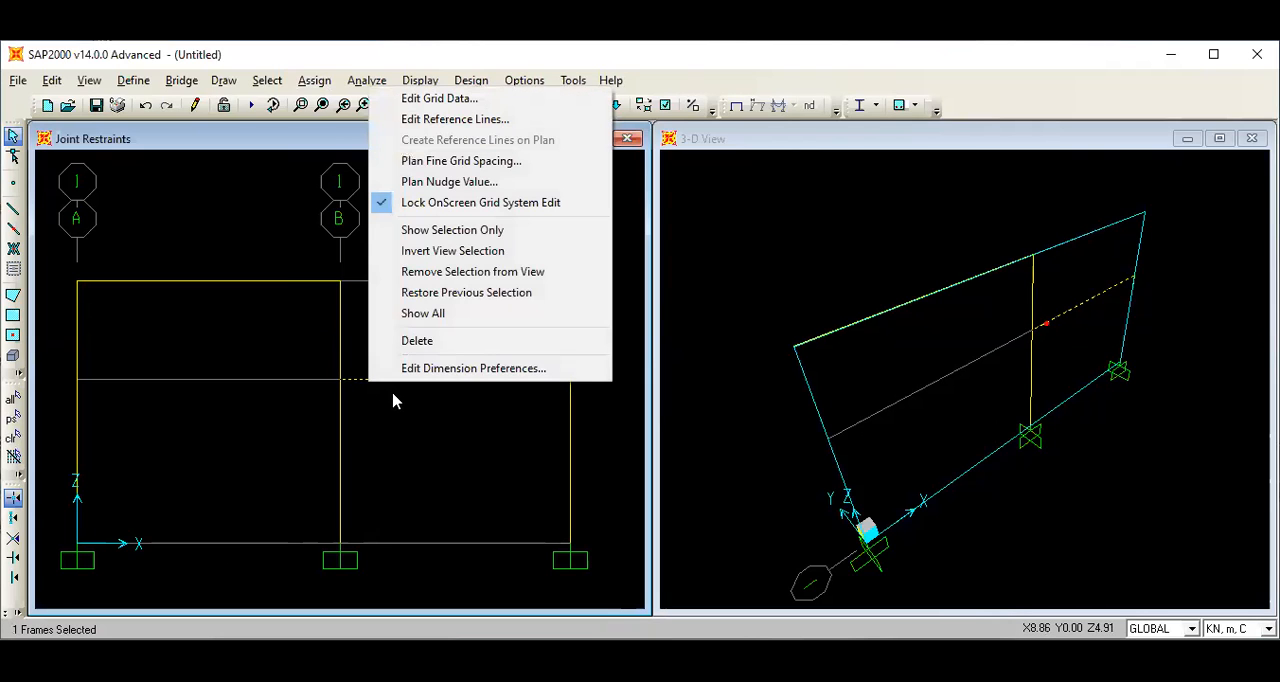
click(376, 424)
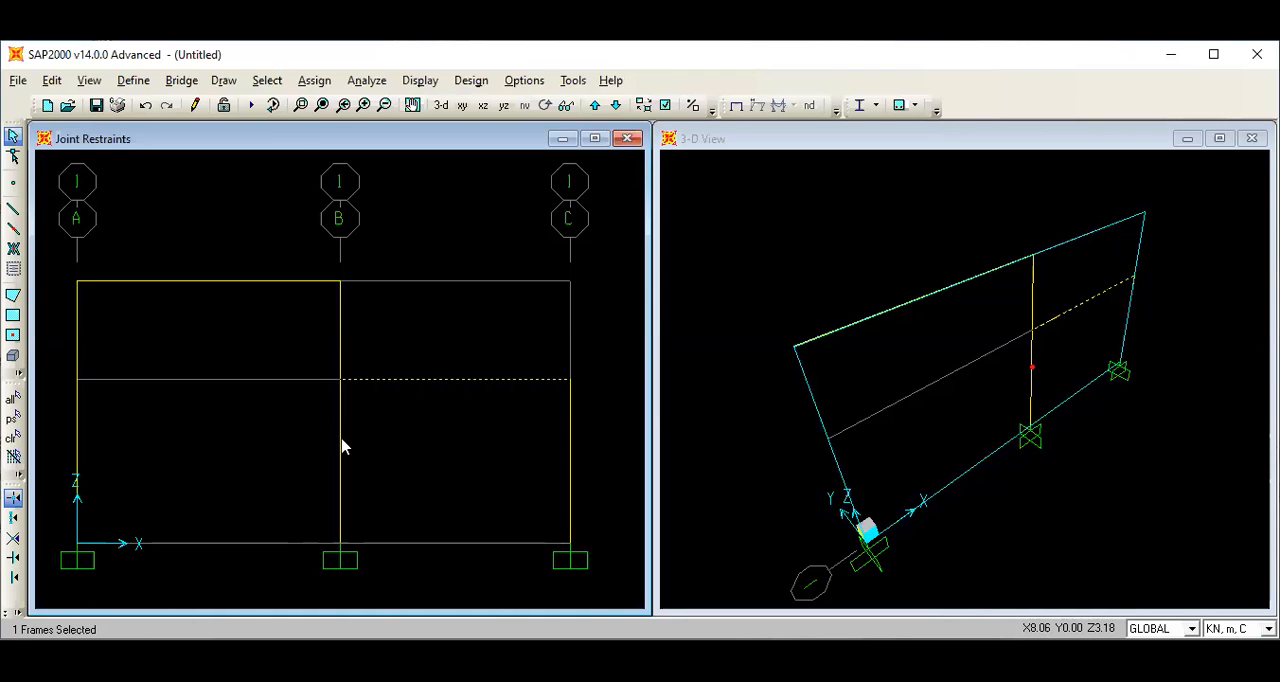
Check the lengths and end joint coordinates of the columns on grids B and C.
right_click(340, 395)
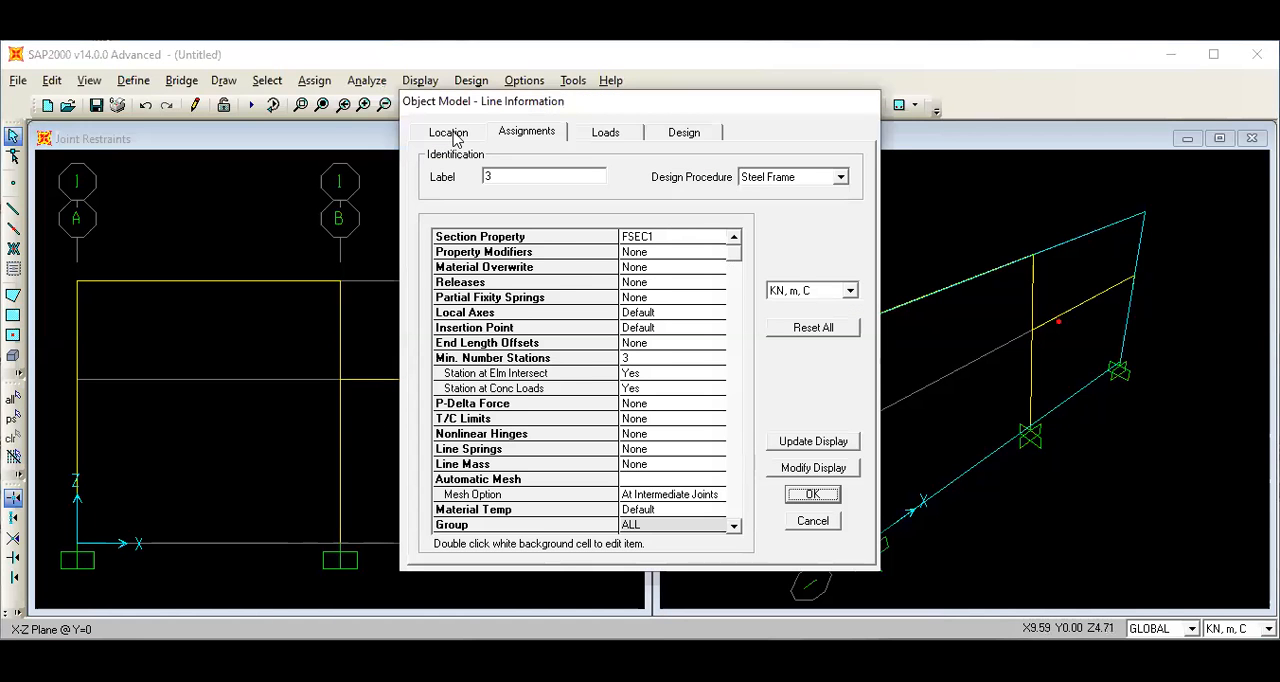
click(450, 131)
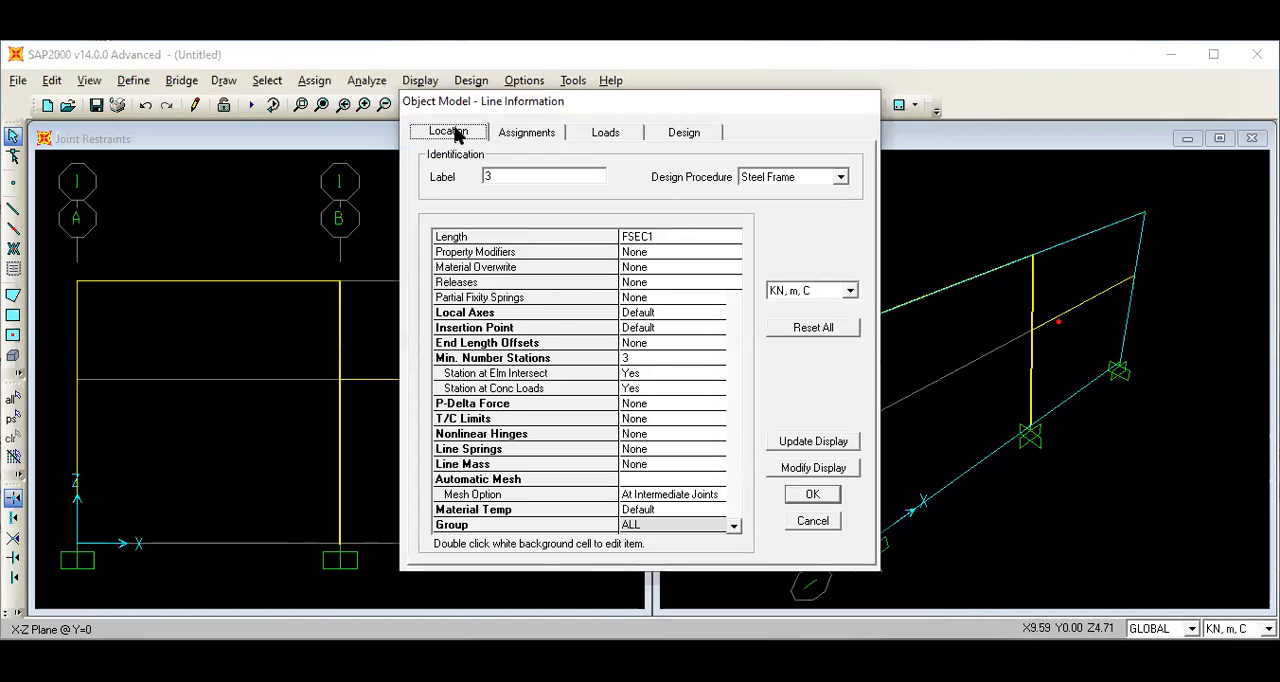
click(813, 495)
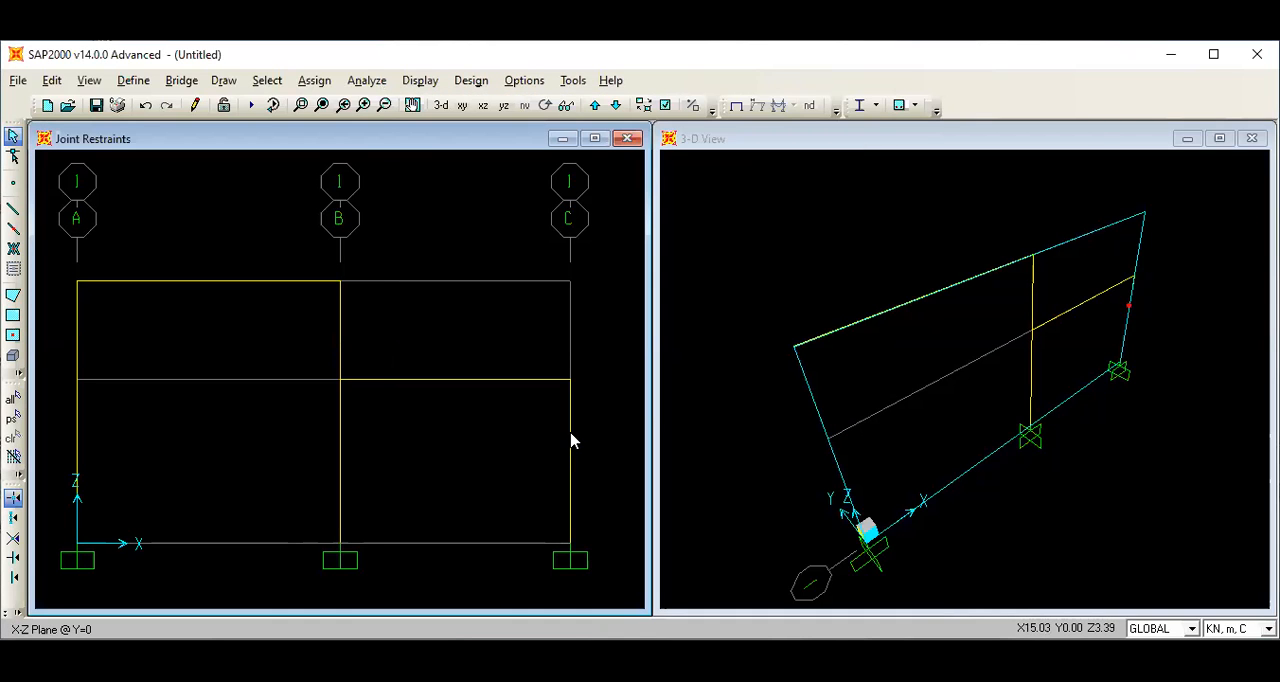
right_click(572, 440)
click(448, 132)
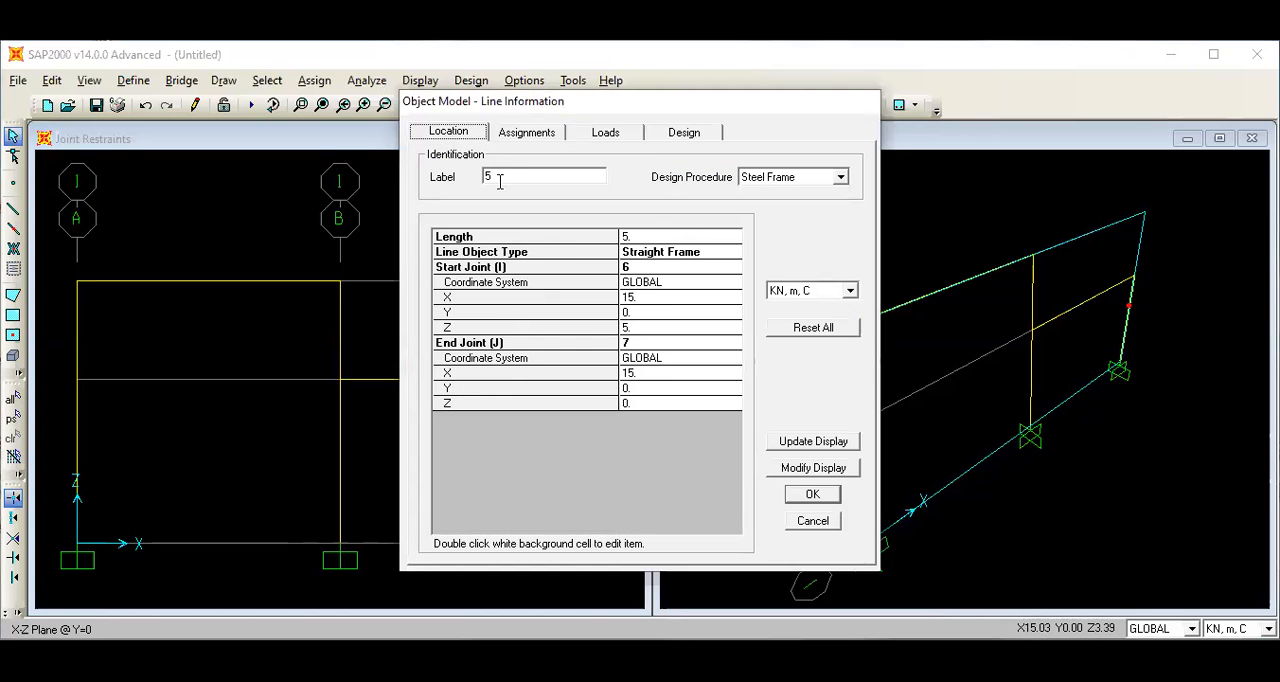
click(812, 496)
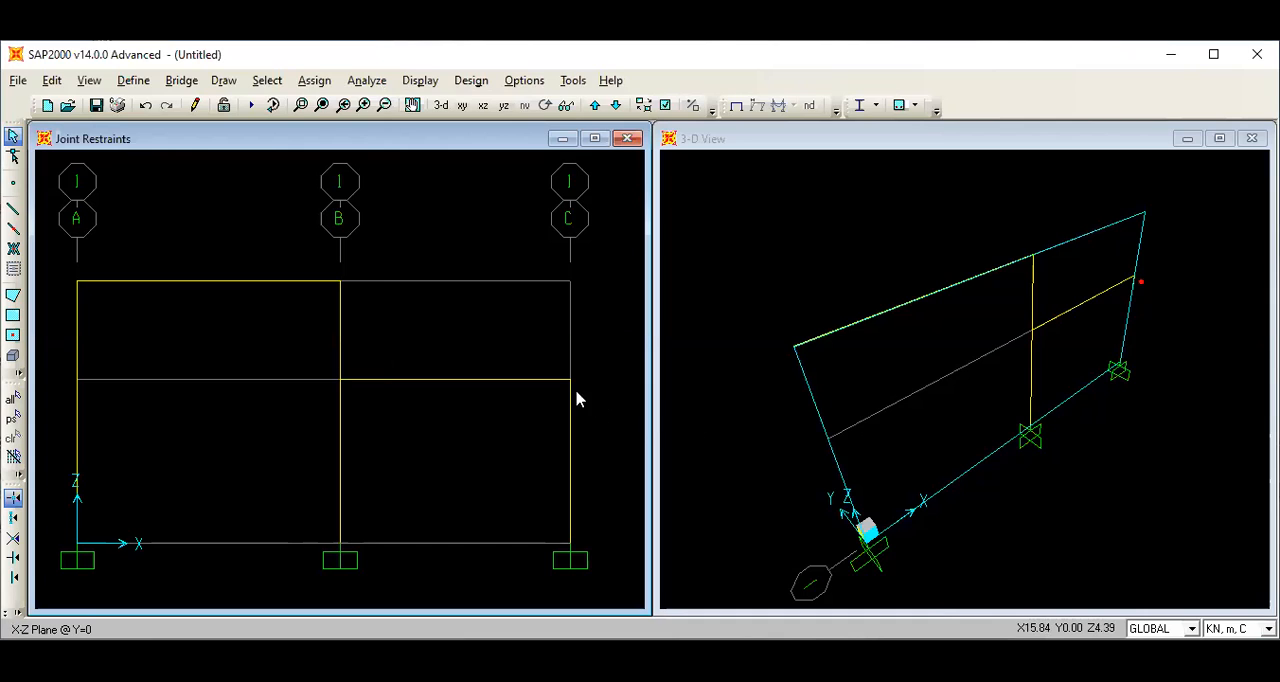
Define a new steel material named baja, keeping its default properties.
click(134, 82)
click(150, 105)
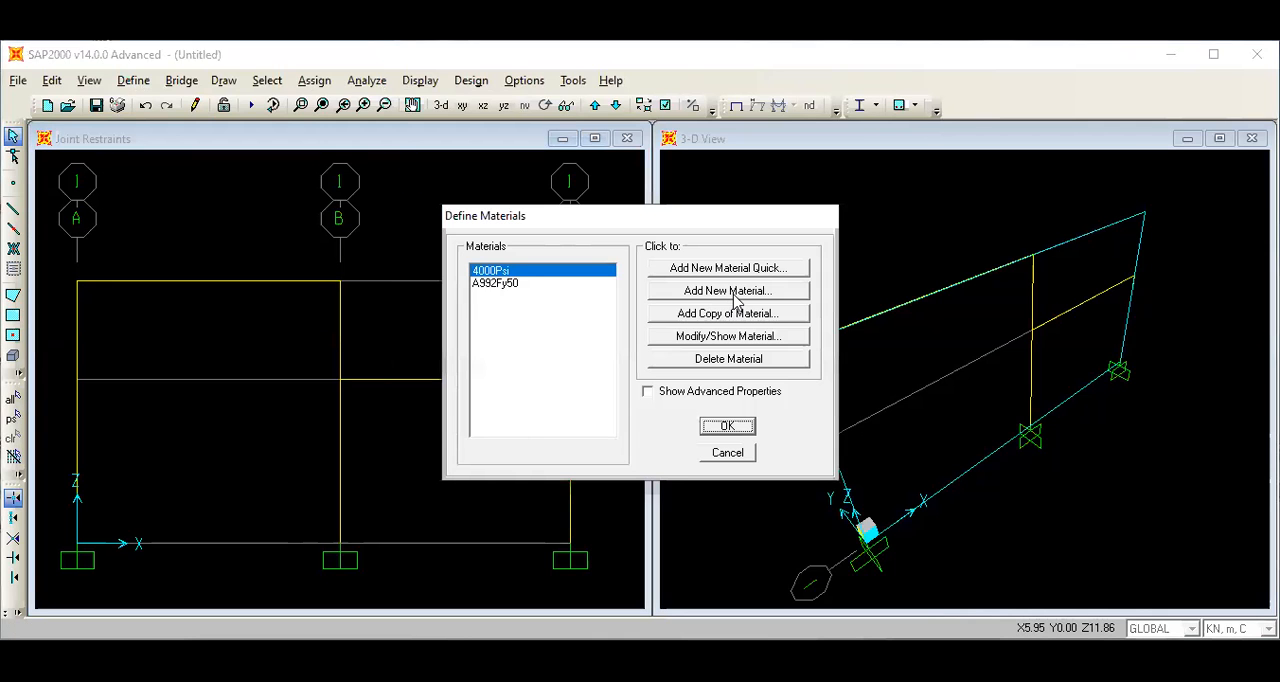
click(733, 292)
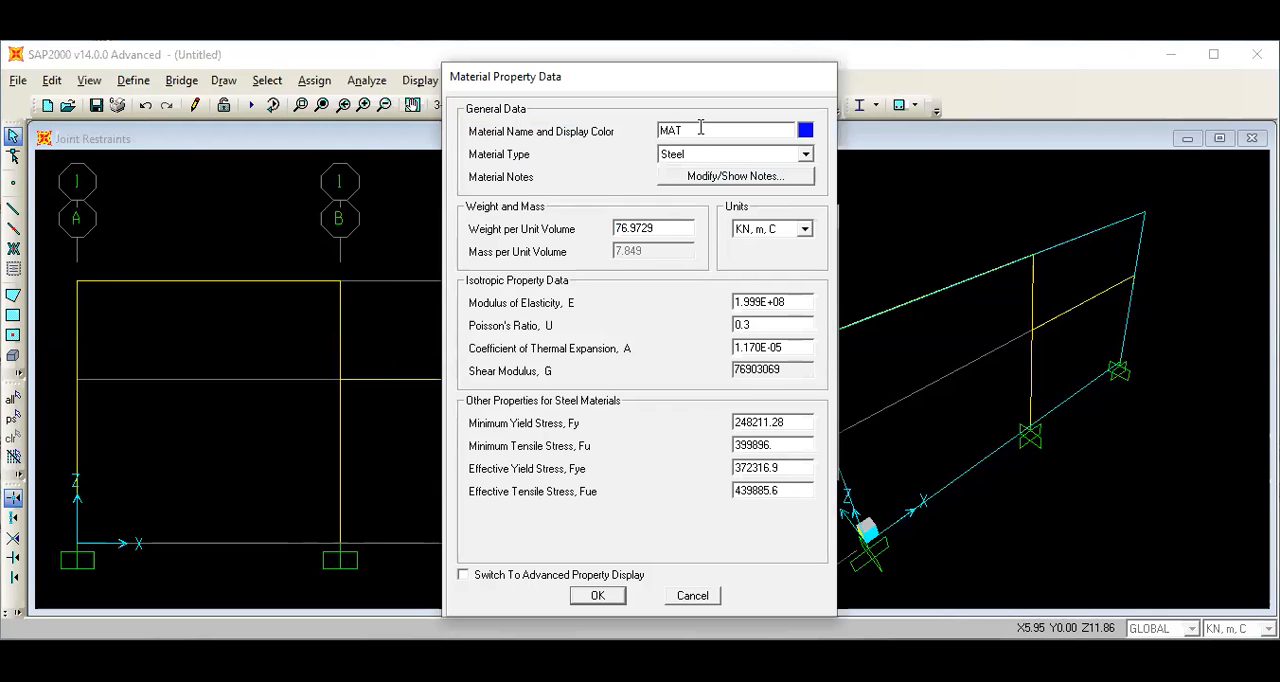
key(BackSpace)
text(baja)
click(597, 596)
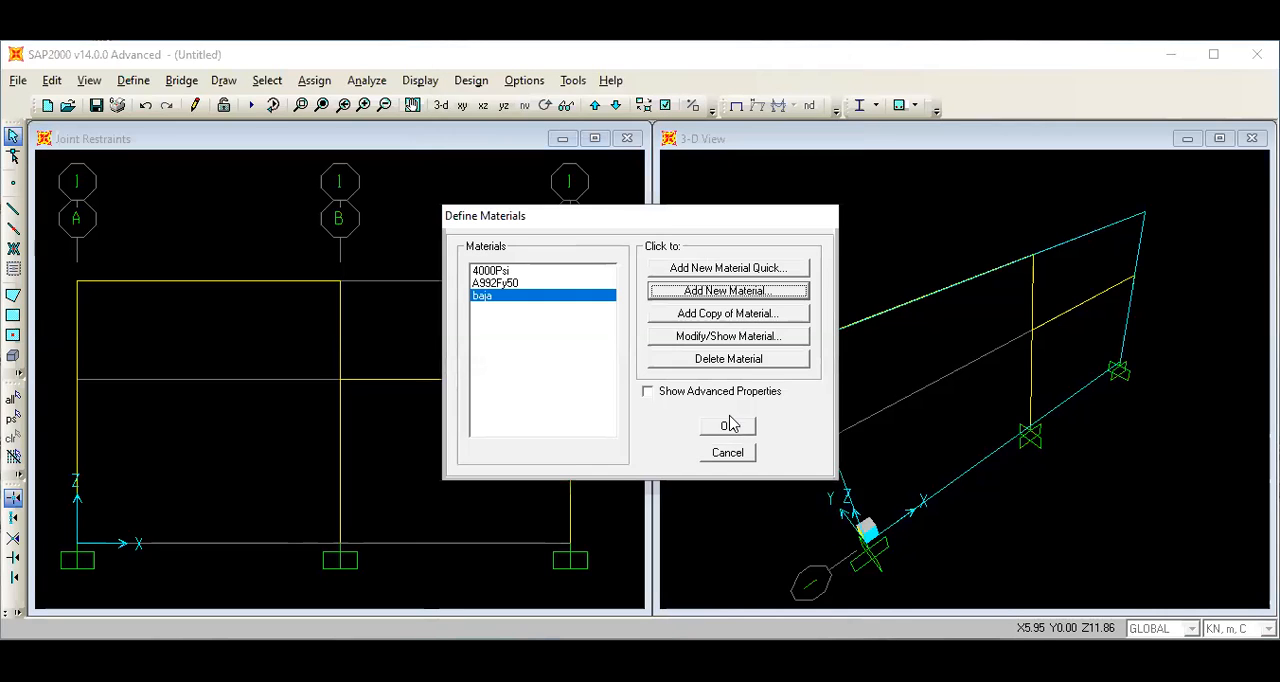
click(729, 429)
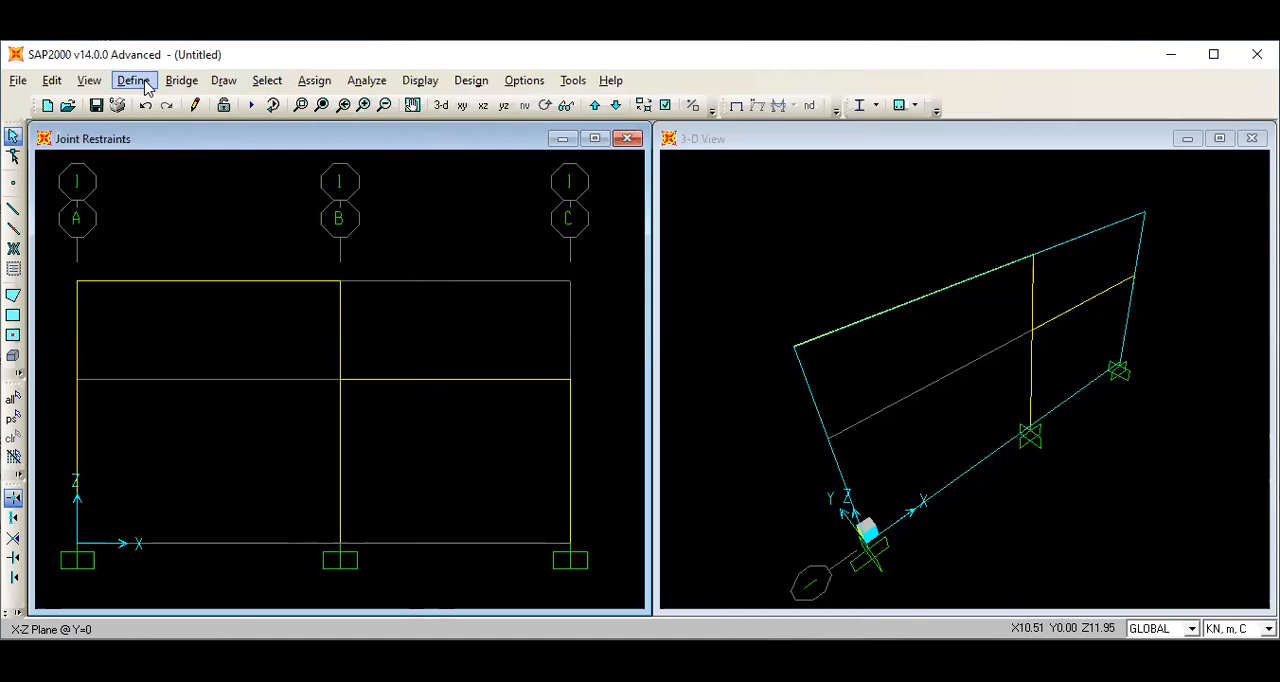
Start importing a steel I/Wide Flange frame section from the AISC.PRO property file.
click(146, 87)
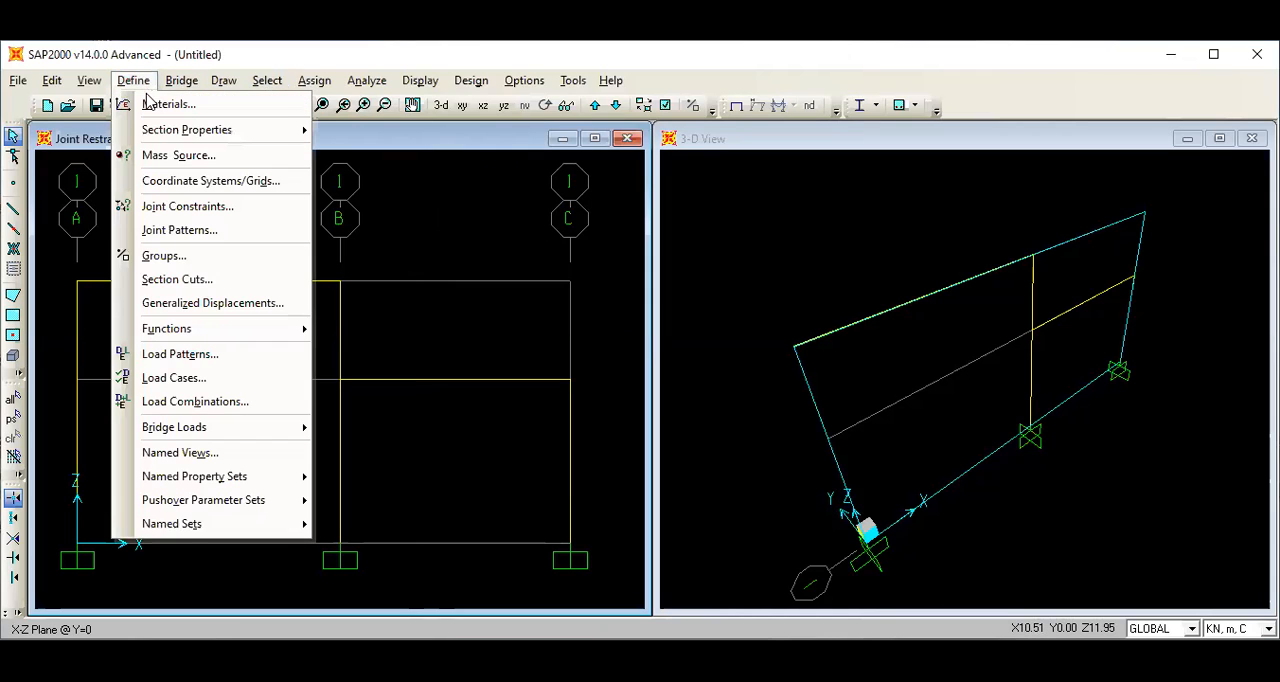
mouse_move(210, 140)
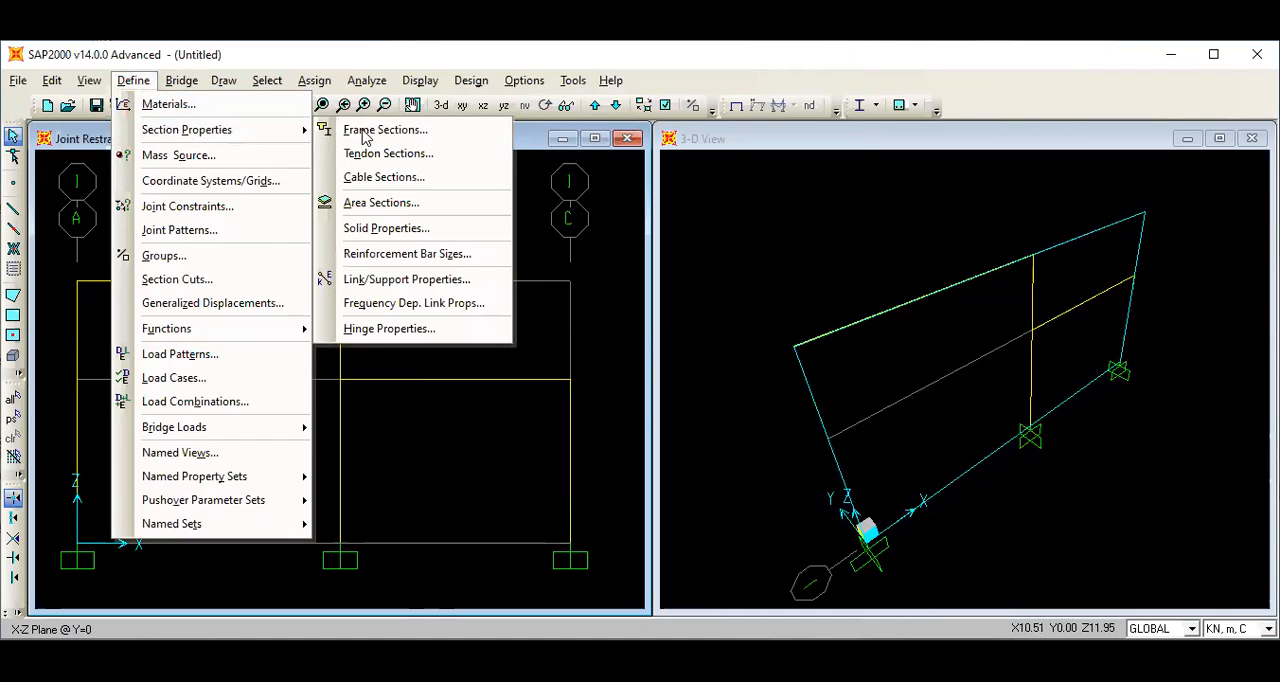
click(398, 132)
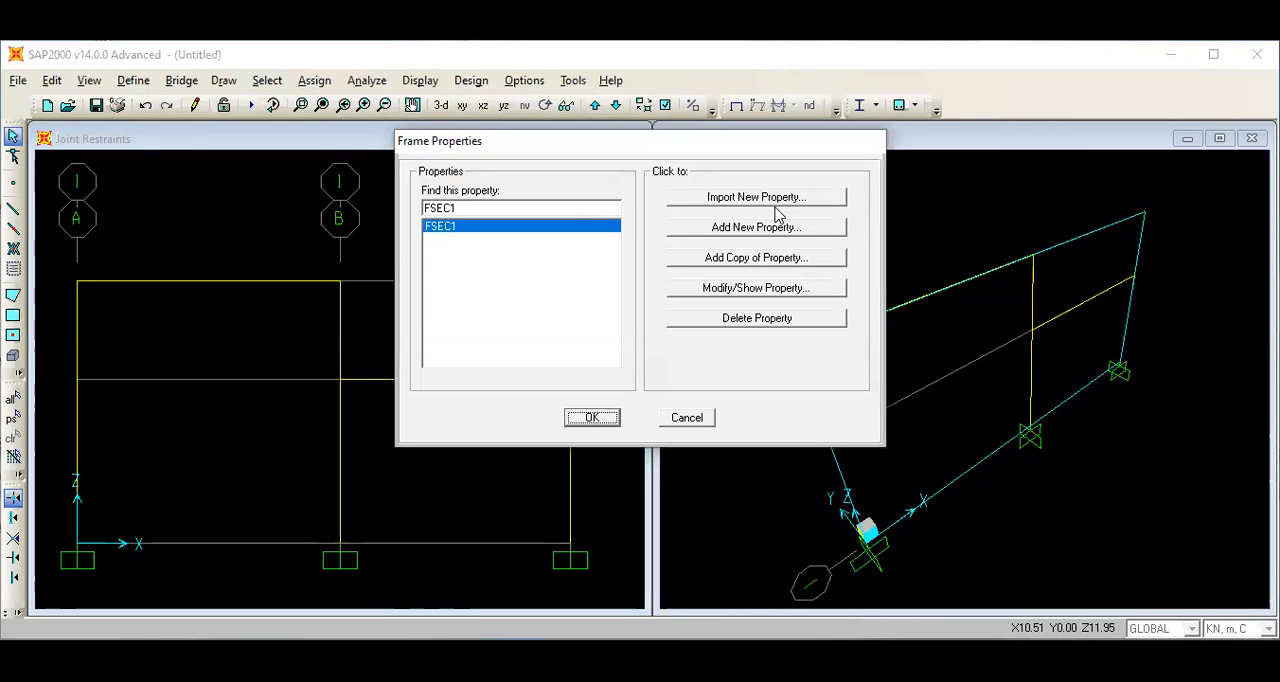
click(780, 200)
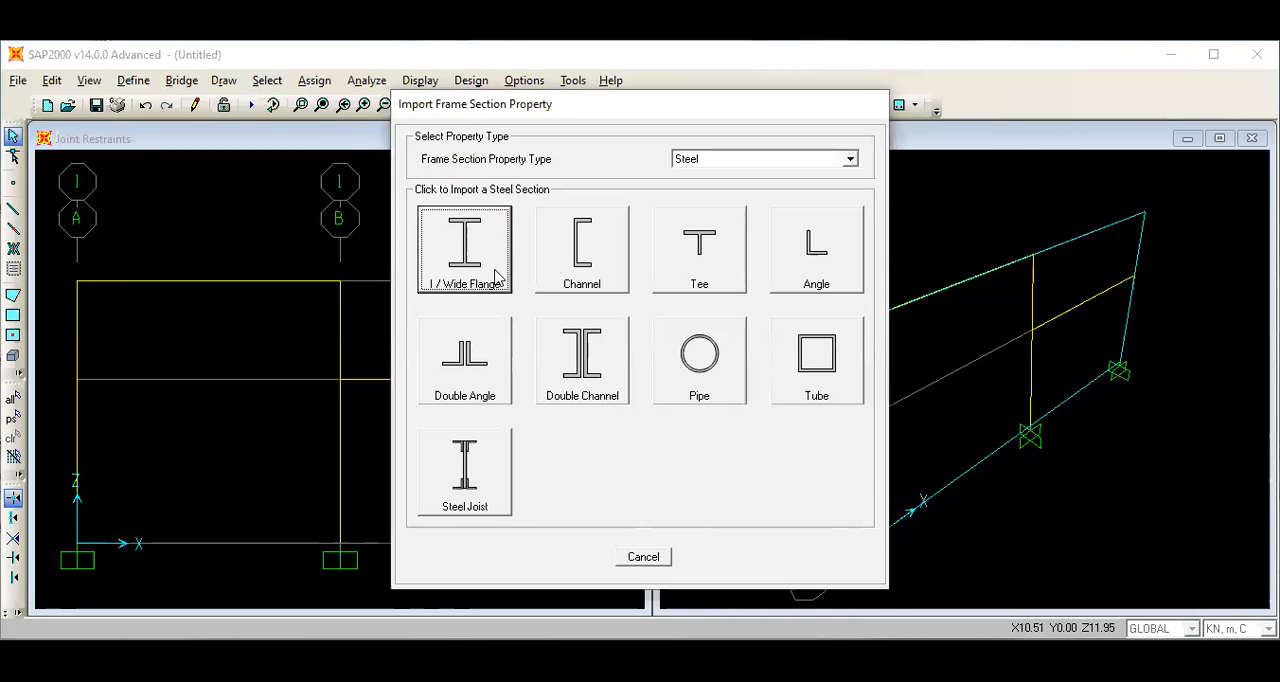
click(490, 263)
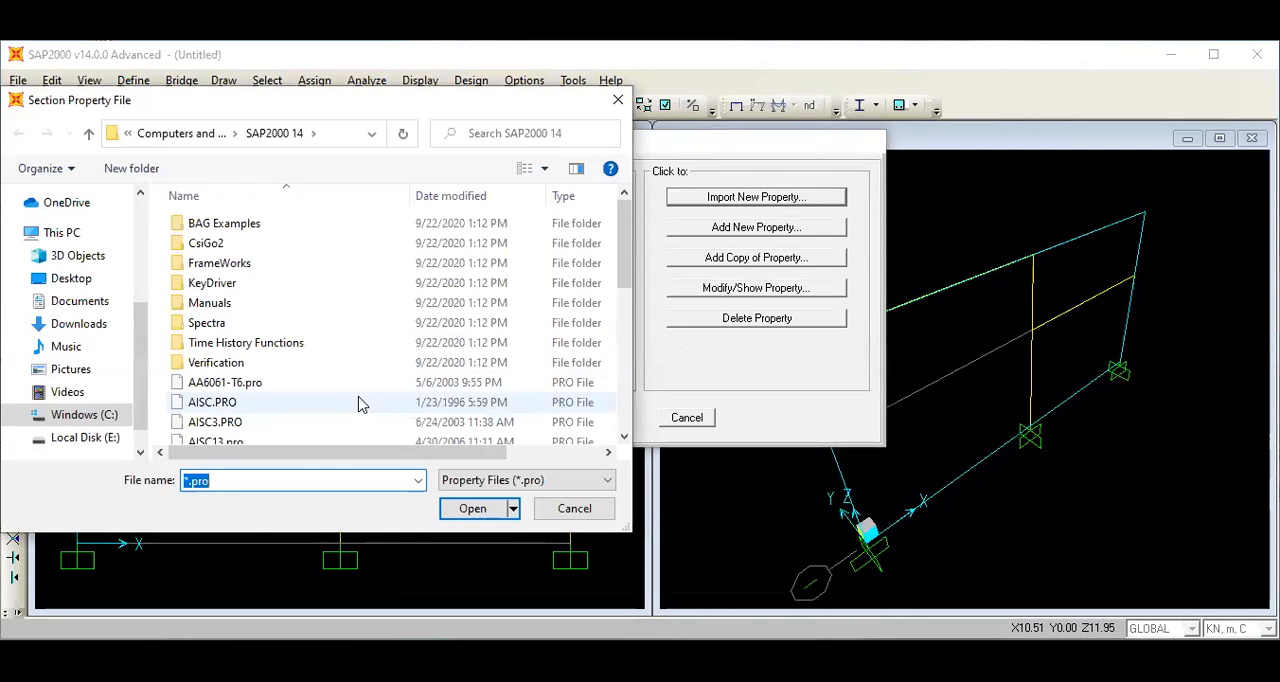
click(362, 403)
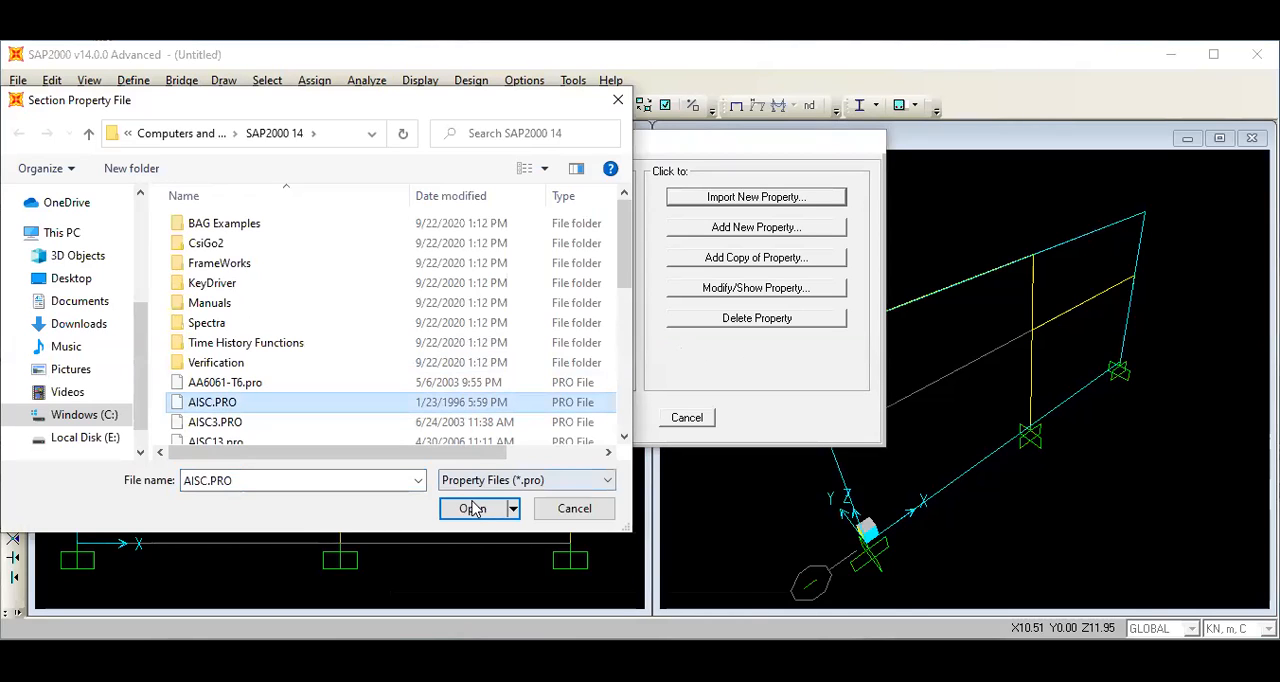
key(Return)
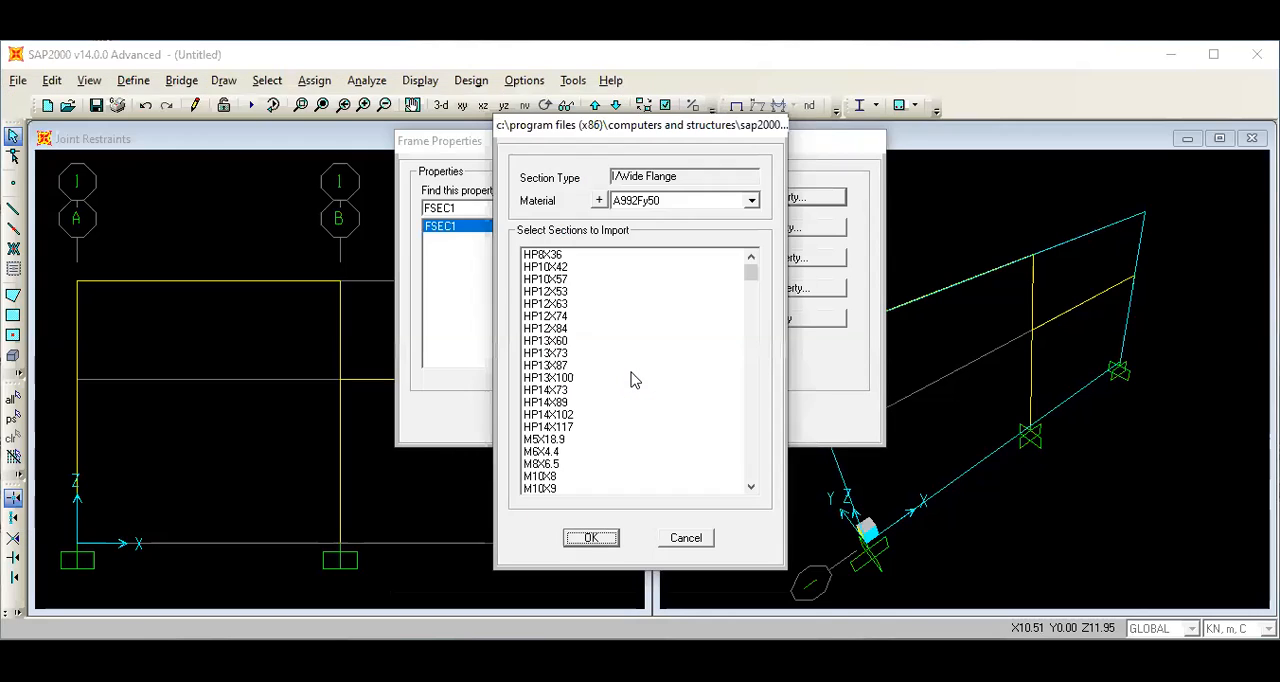
Import the W8X35 section and set its material to baja.
scroll(631, 380, down, 4)
scroll(631, 380, down, 3)
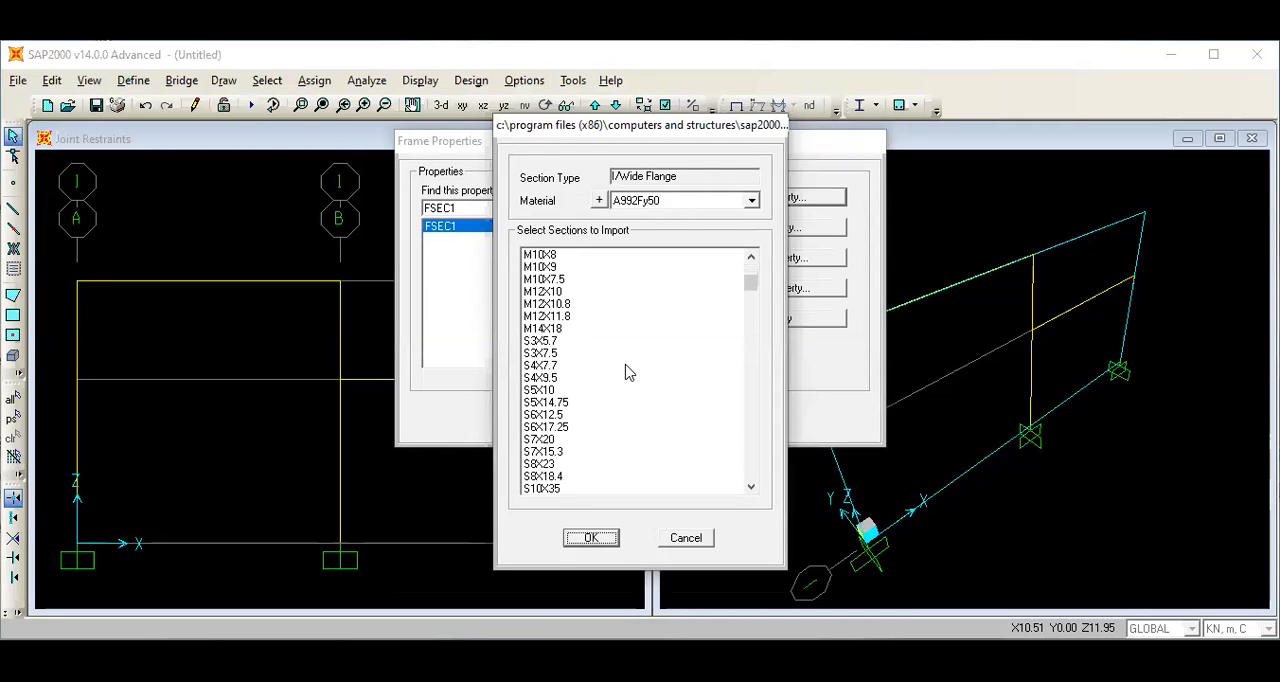
scroll(624, 374, down, 7)
scroll(576, 442, down, 3)
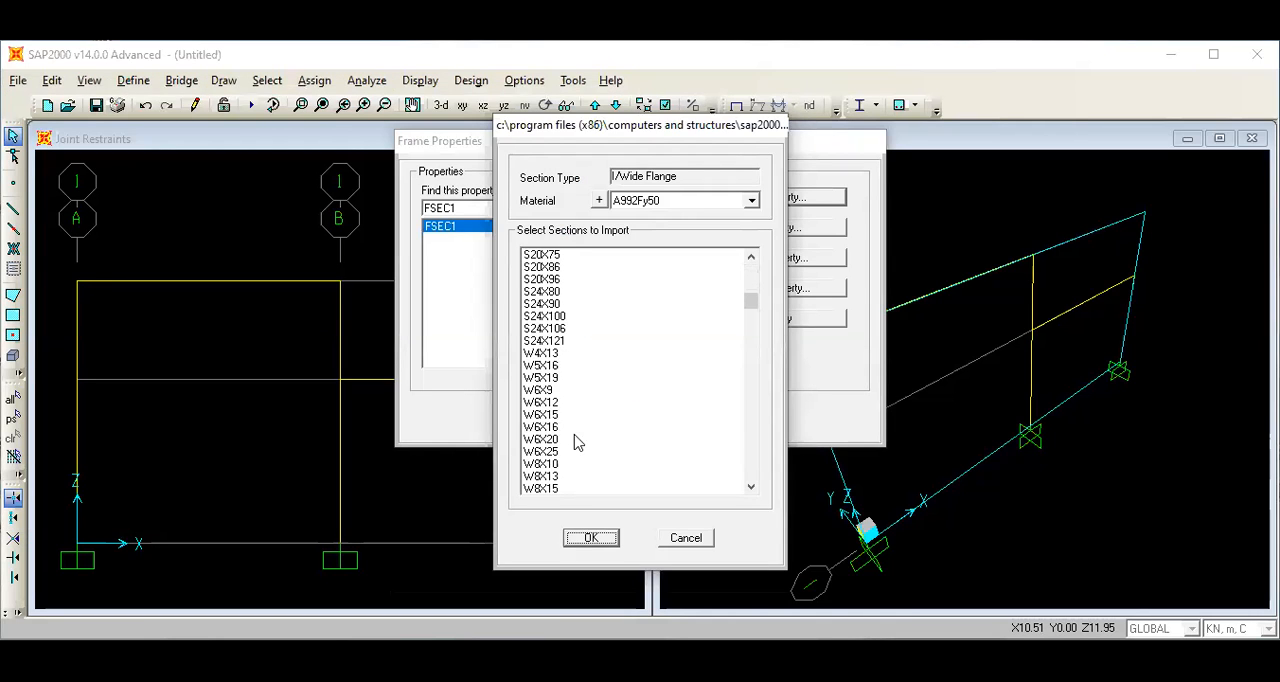
scroll(570, 440, down, 3)
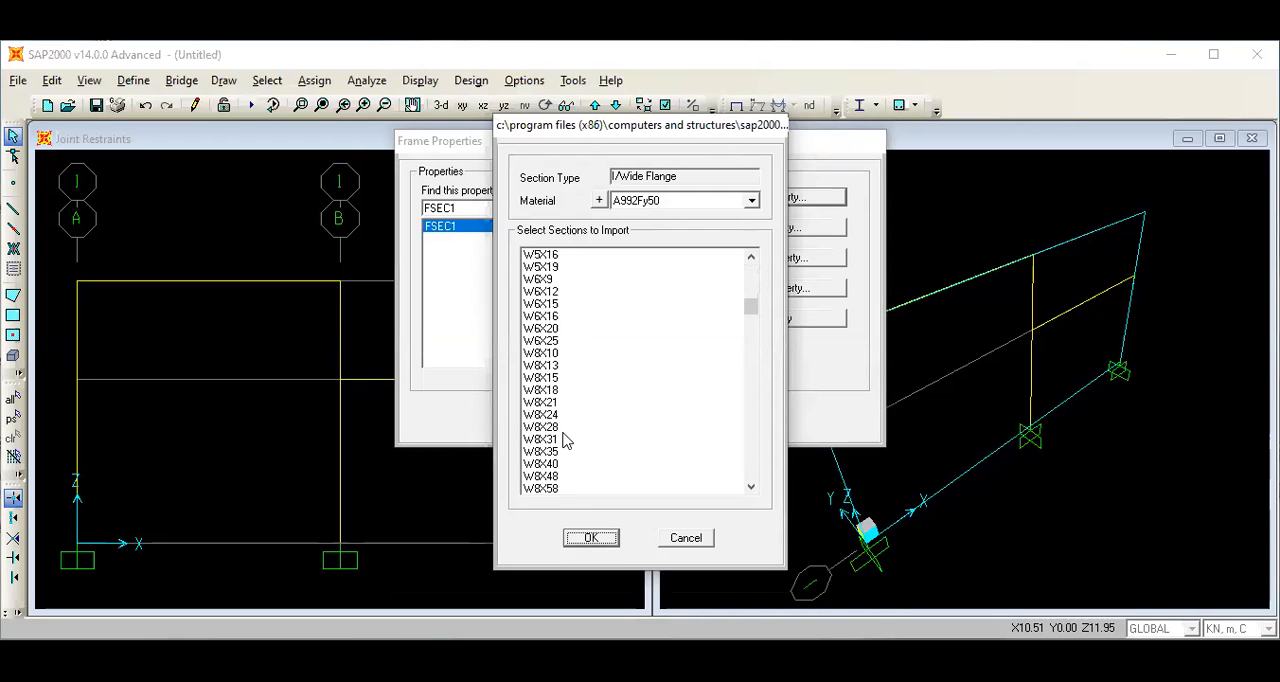
click(561, 452)
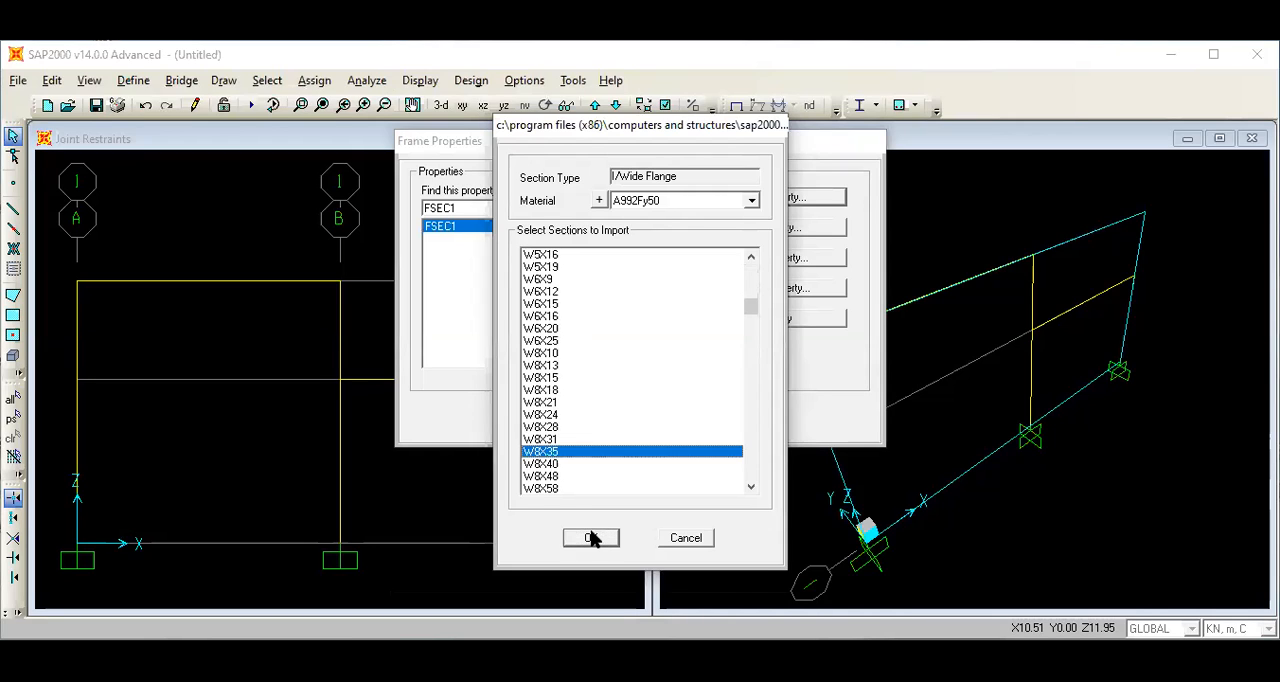
click(594, 540)
click(824, 286)
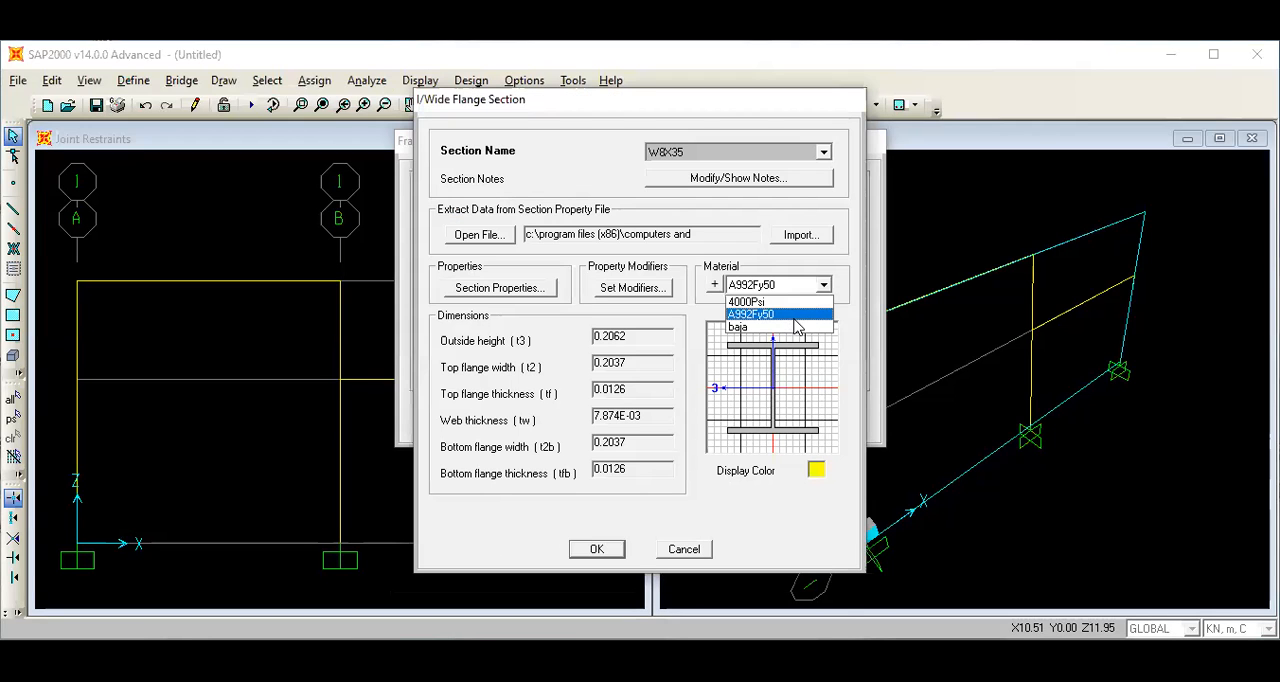
click(777, 327)
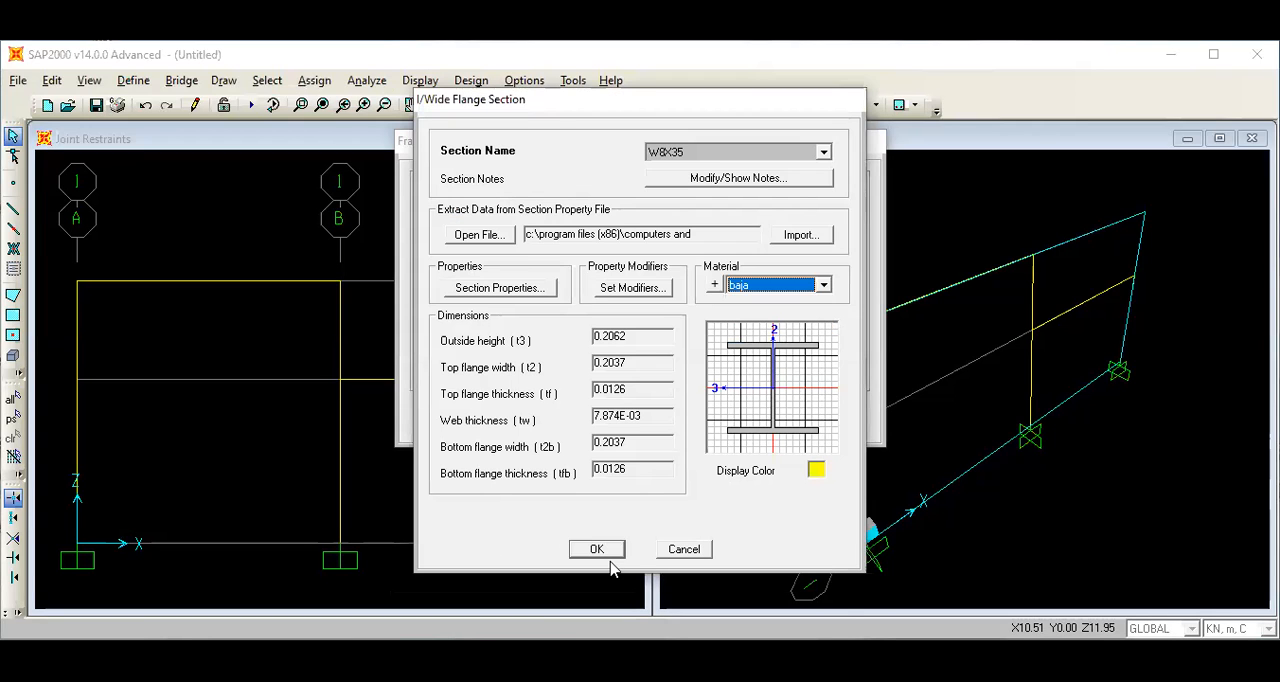
click(597, 550)
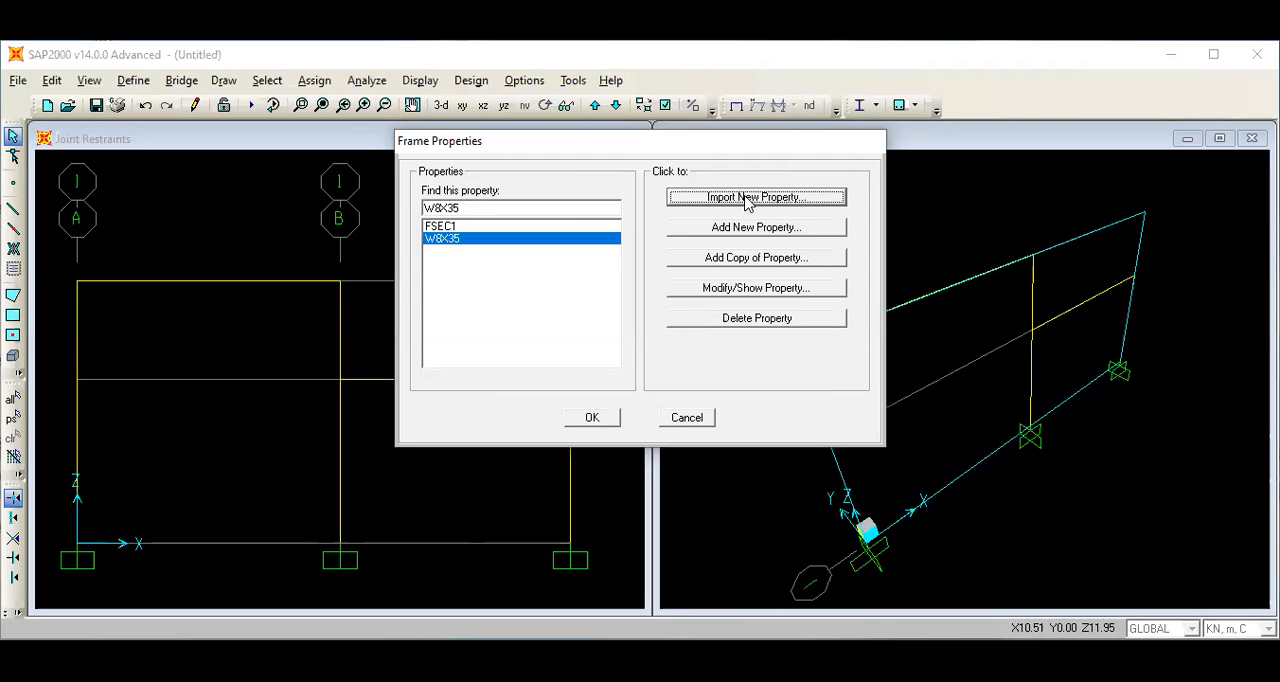
Import the steel I/Wide Flange section W10X30 as another frame property with baja as its material.
click(715, 205)
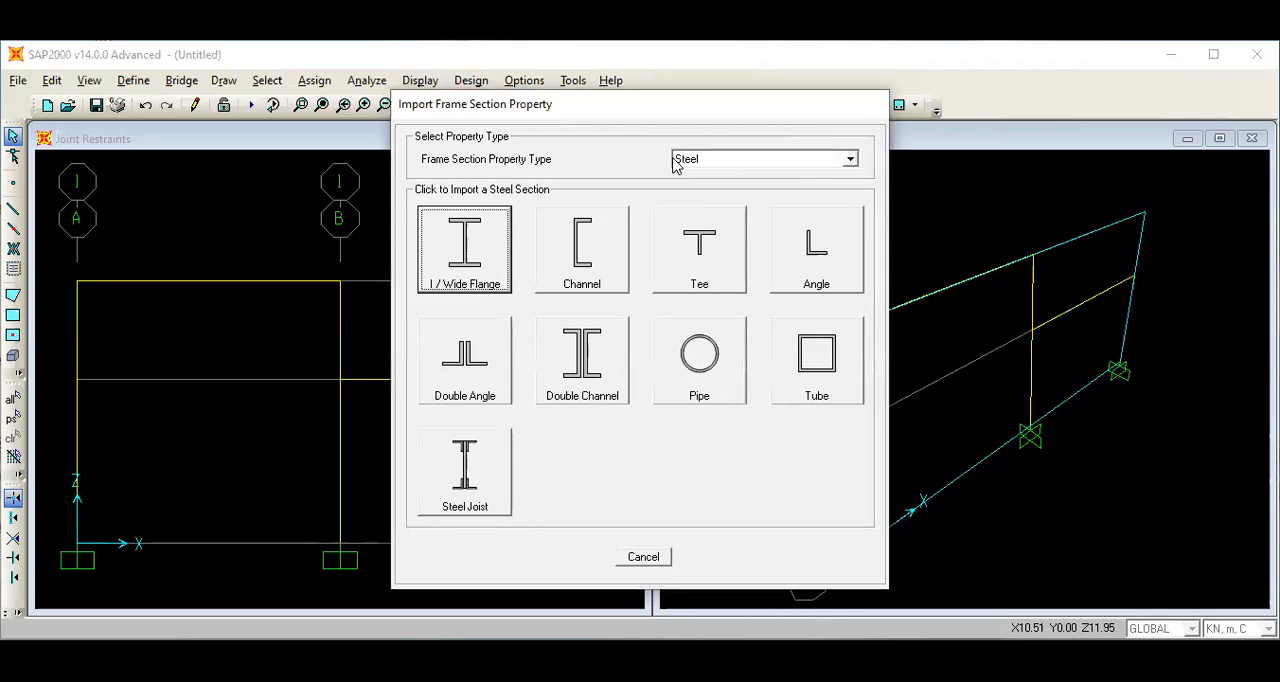
click(849, 160)
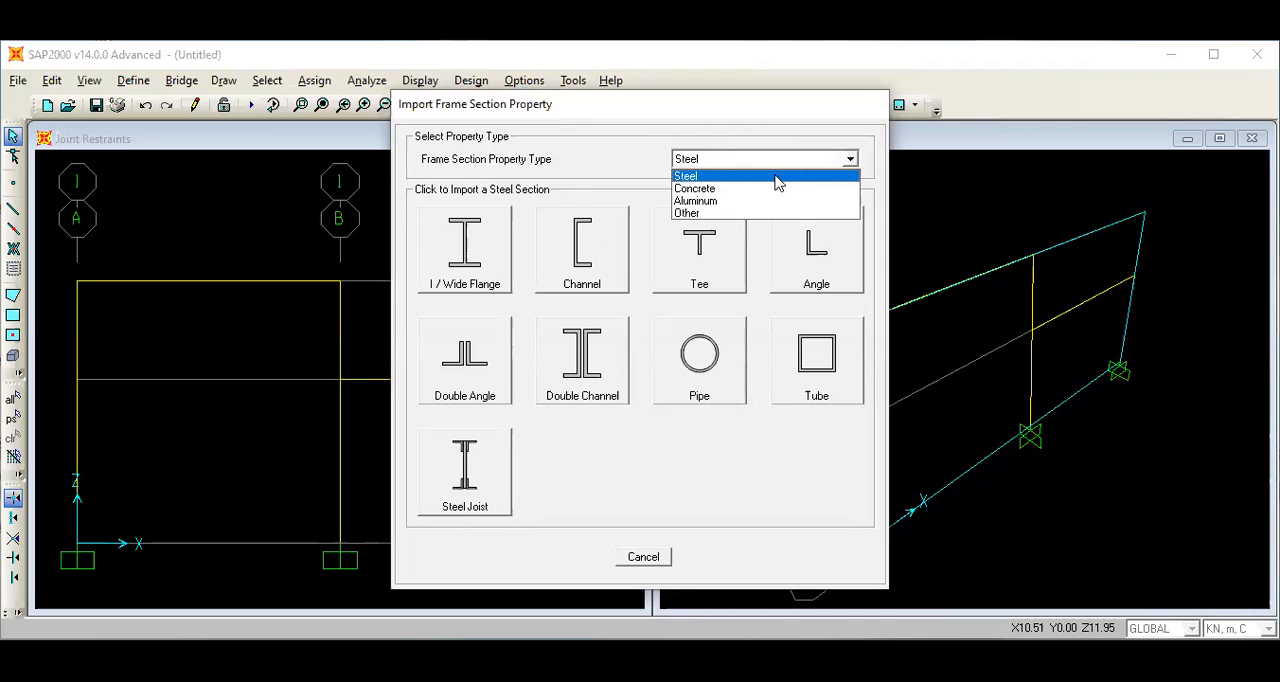
click(772, 178)
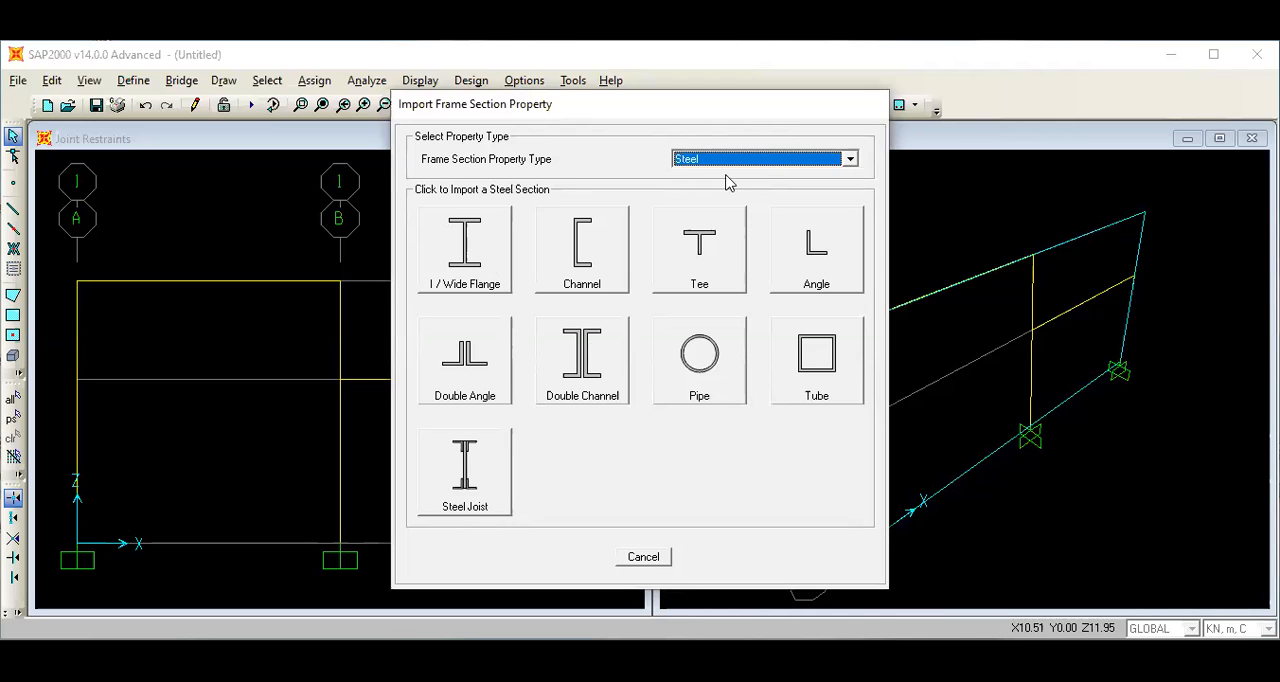
click(464, 255)
scroll(620, 347, down, 15)
scroll(620, 361, down, 9)
click(590, 441)
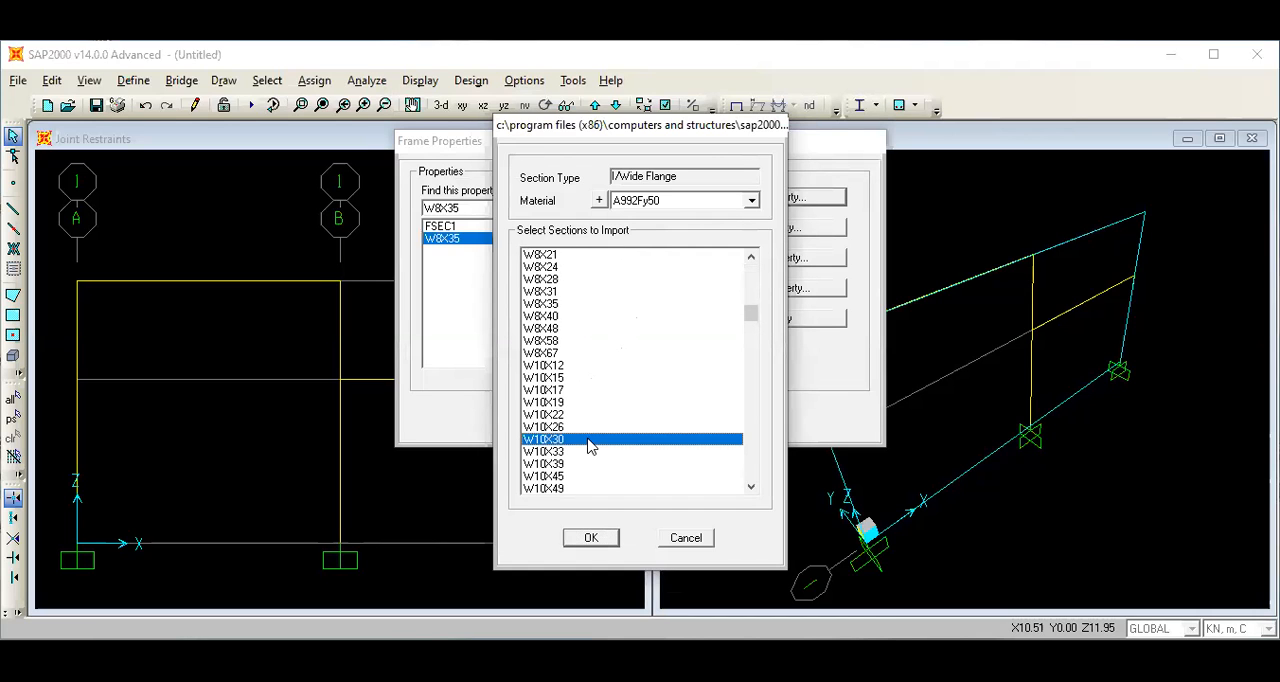
click(591, 538)
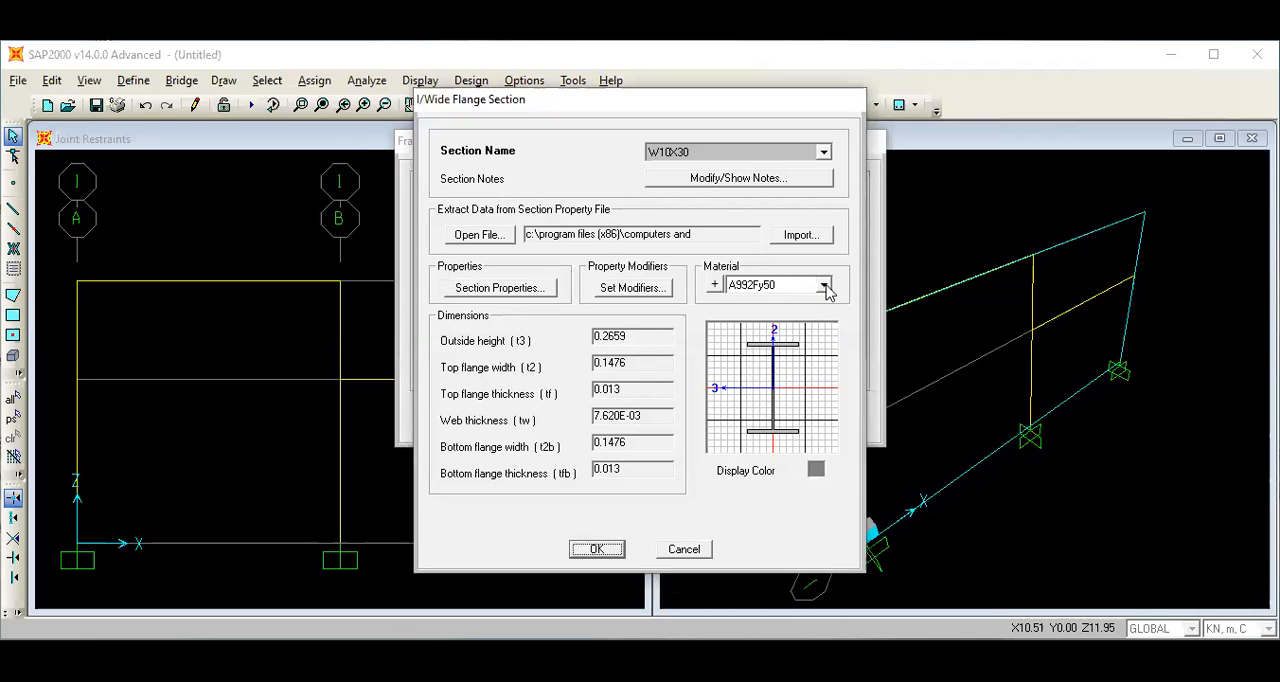
click(823, 286)
click(798, 328)
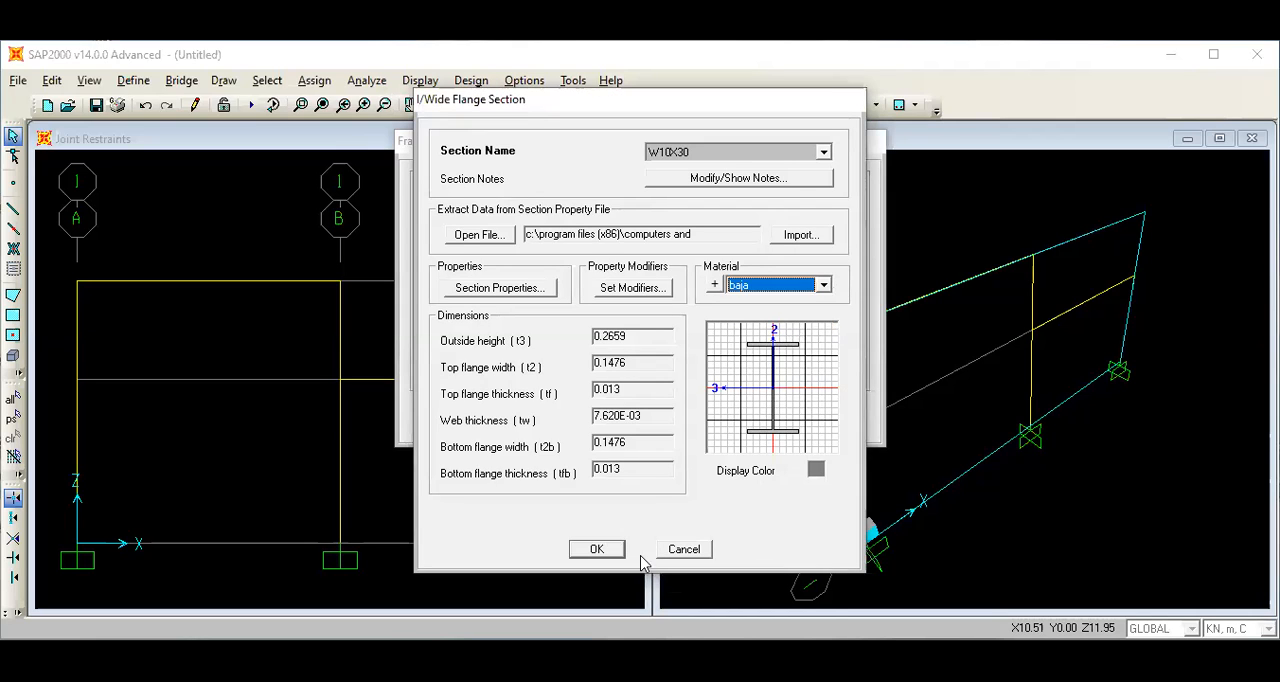
click(598, 550)
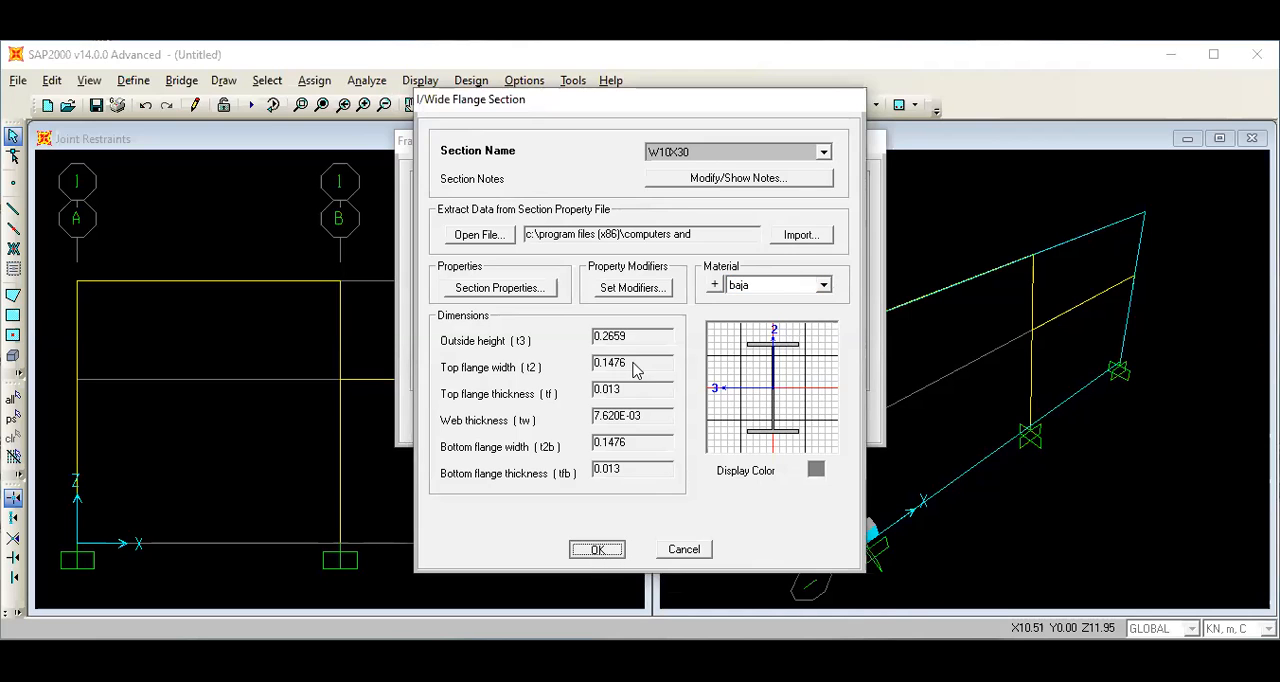
Import the steel I/Wide Flange section W10X19 with baja as its material and accept the frame property definitions.
click(740, 200)
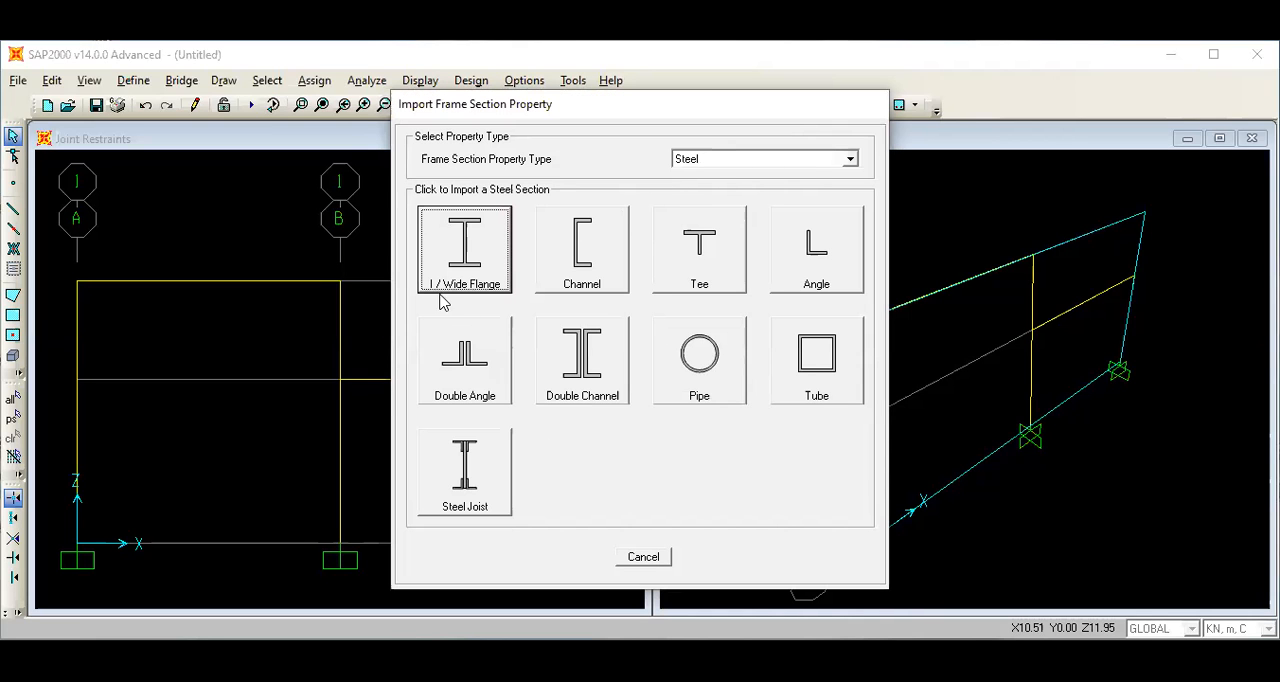
click(478, 263)
scroll(632, 372, down, 10)
scroll(632, 374, down, 12)
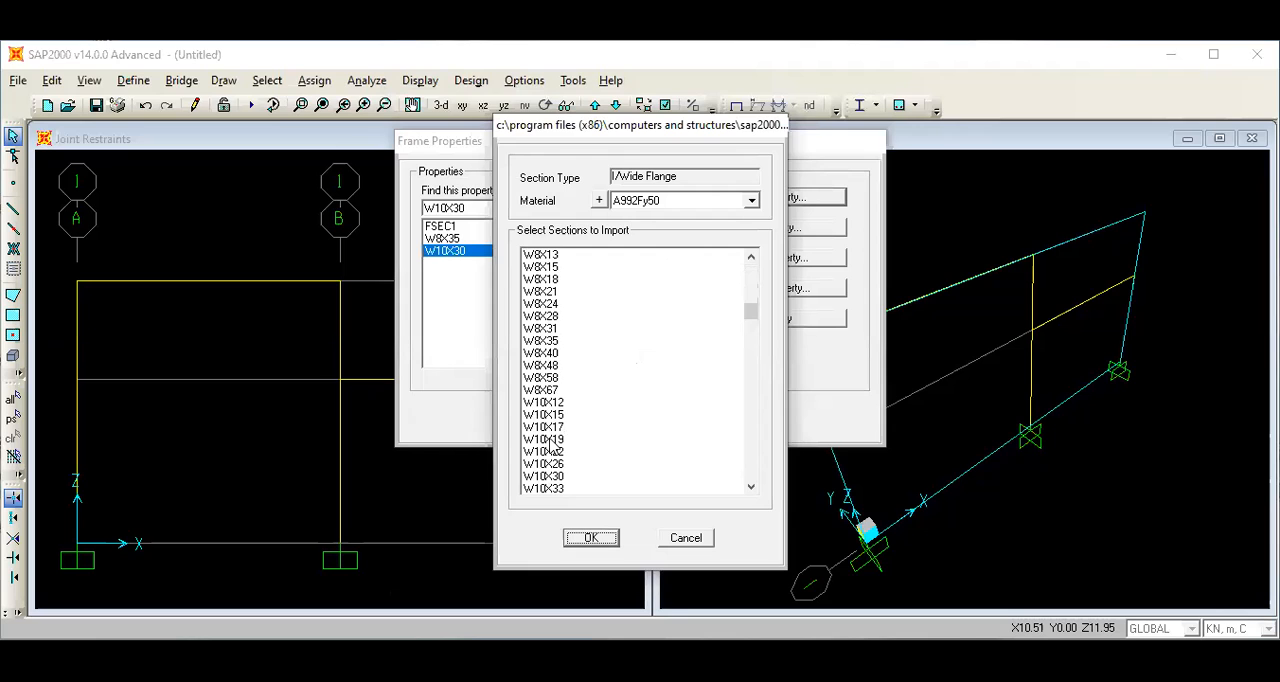
click(548, 441)
click(592, 537)
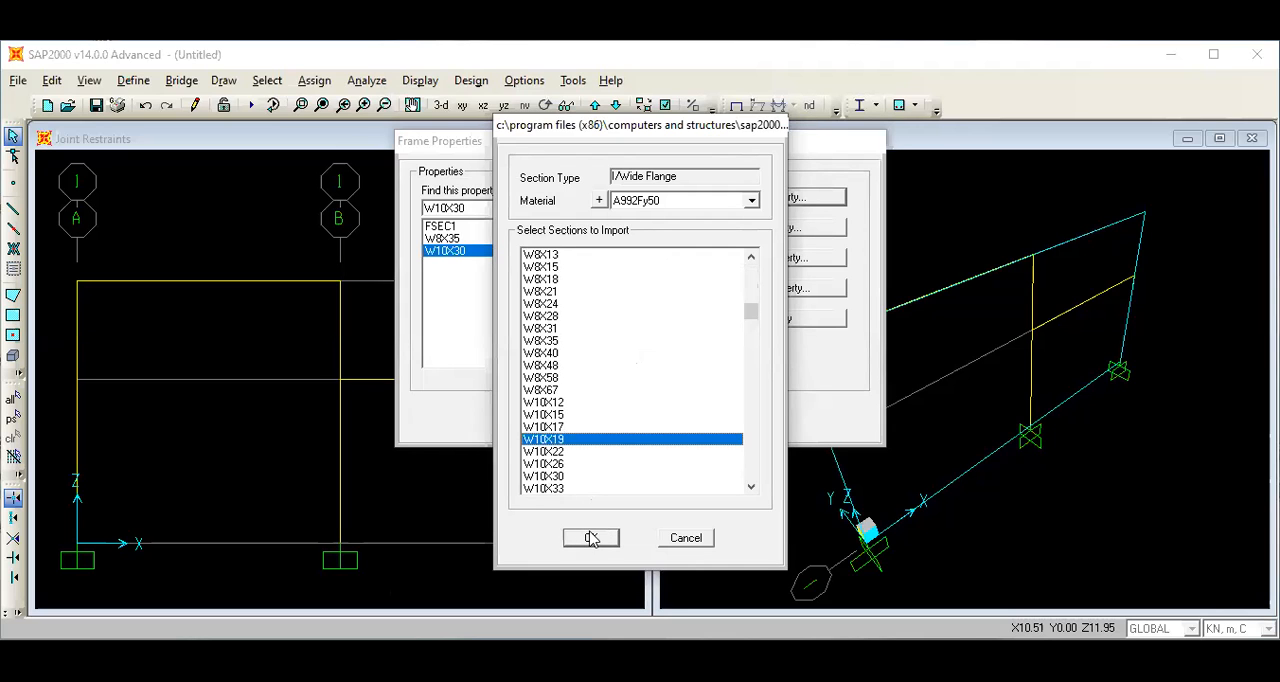
click(592, 537)
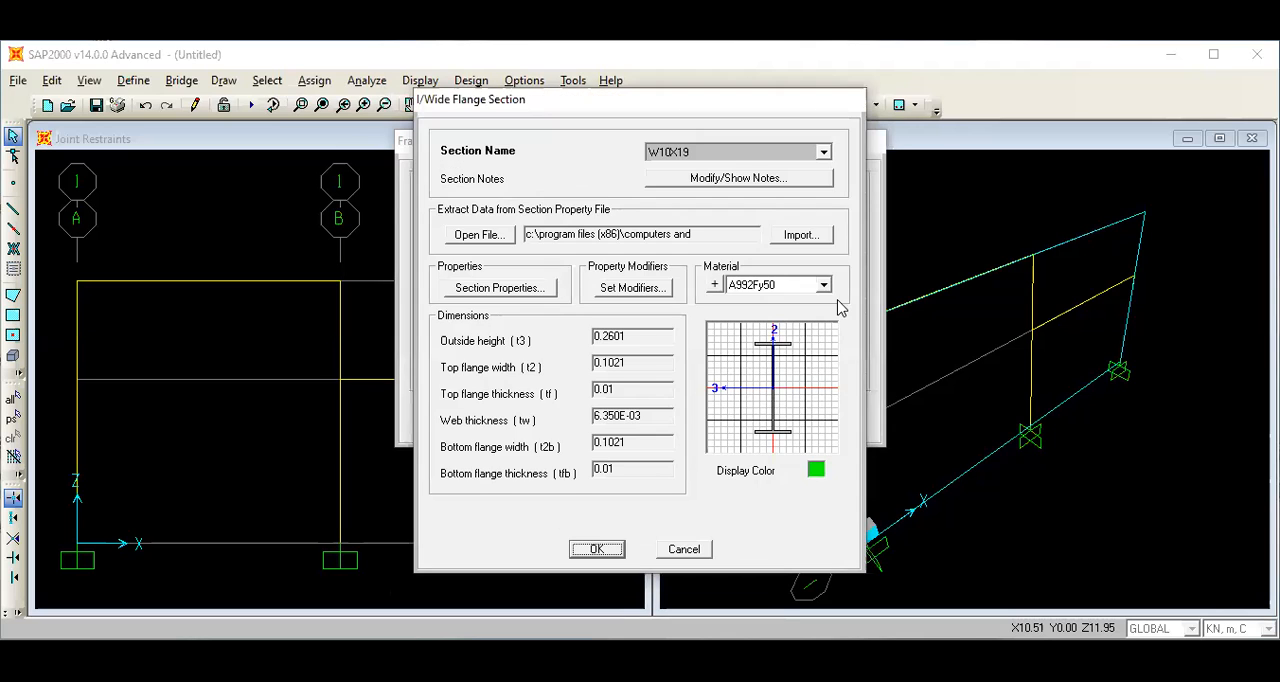
click(824, 285)
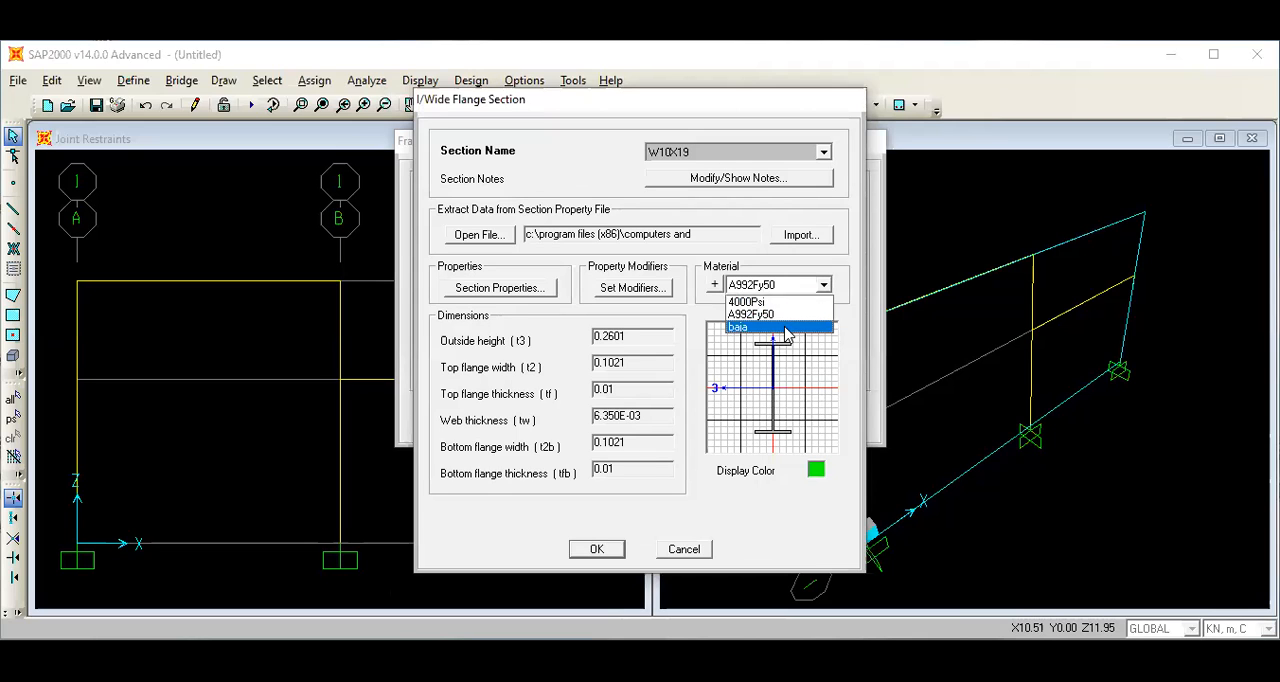
click(784, 327)
click(596, 549)
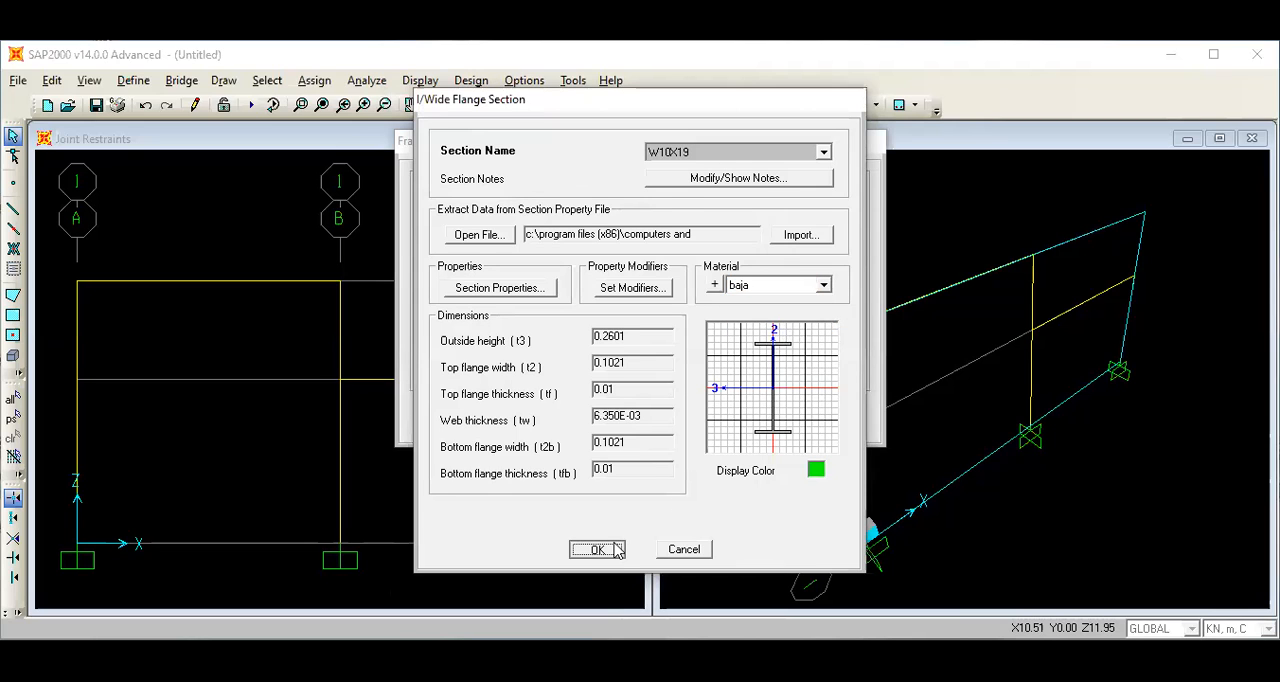
click(598, 420)
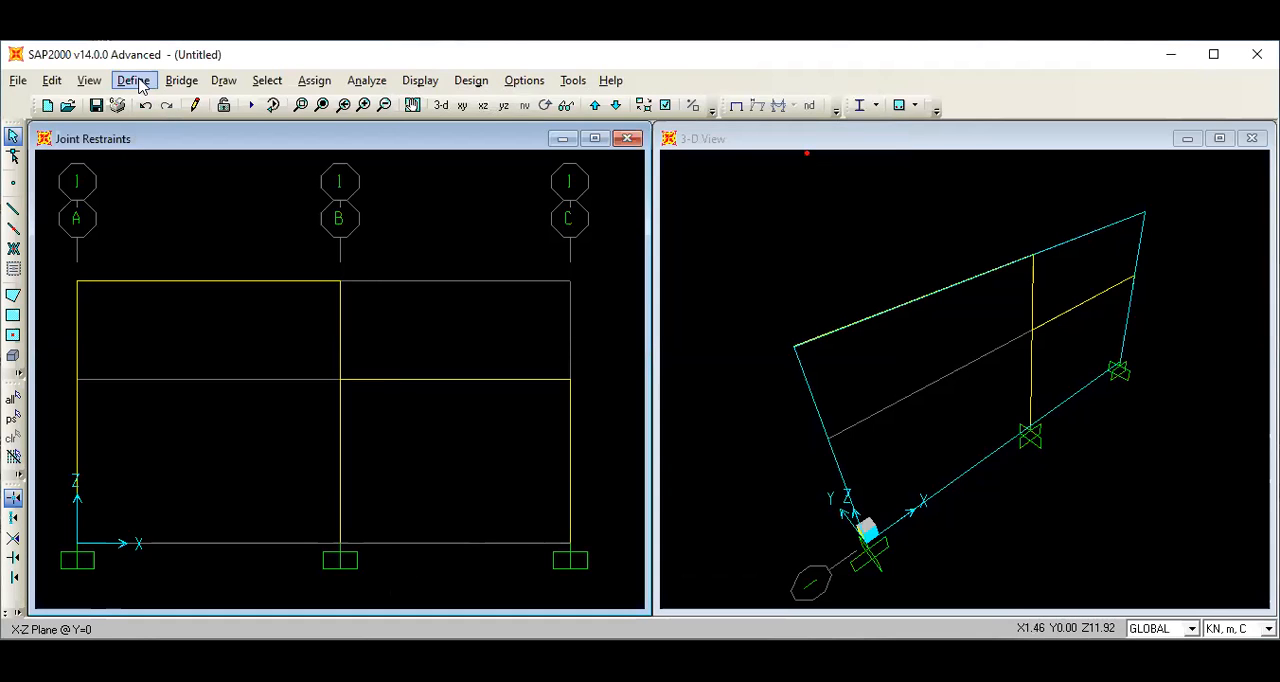
Add a load pattern named B MATI of type DEAD with a self weight multiplier of 0.
click(138, 84)
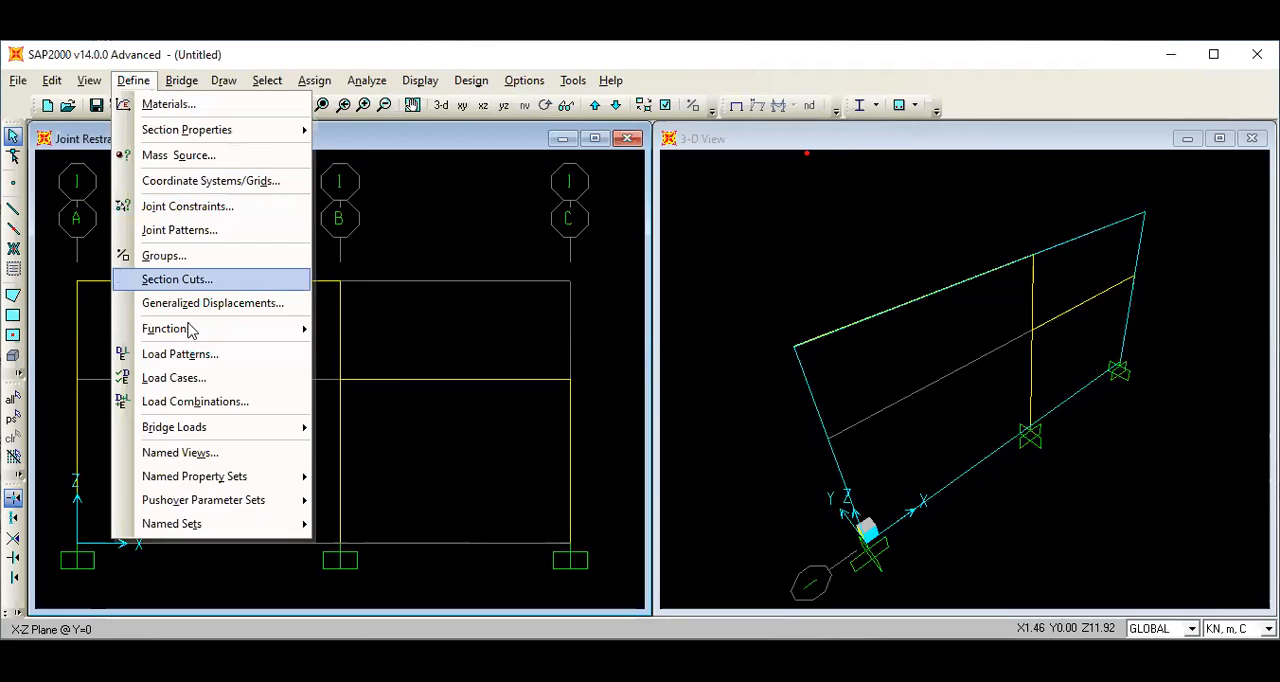
click(222, 356)
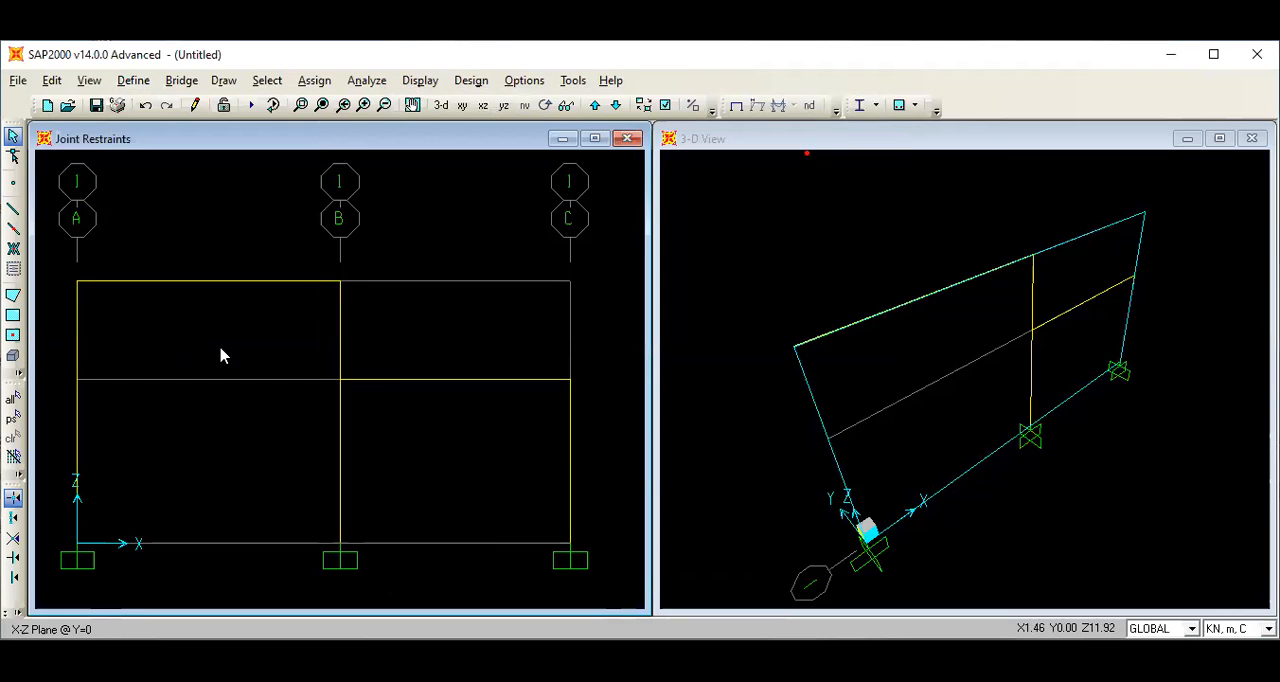
double_click(405, 296)
key(BackSpace)
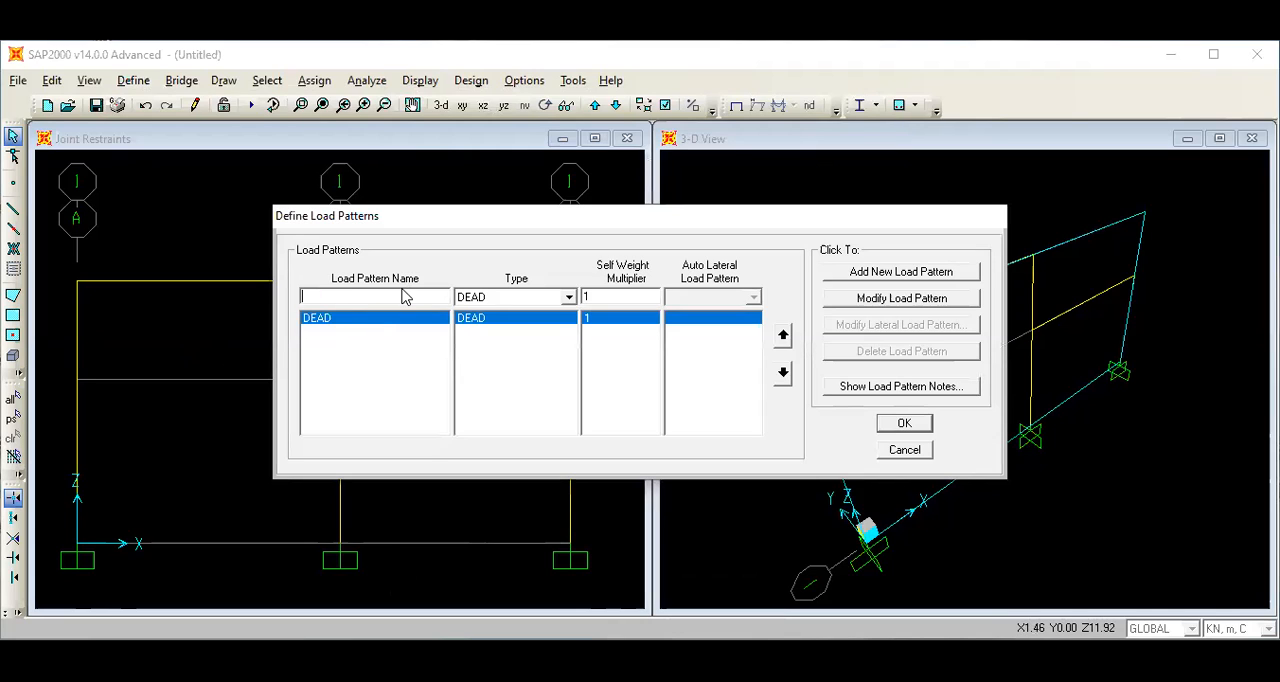
text(B MATI)
double_click(591, 294)
click(851, 271)
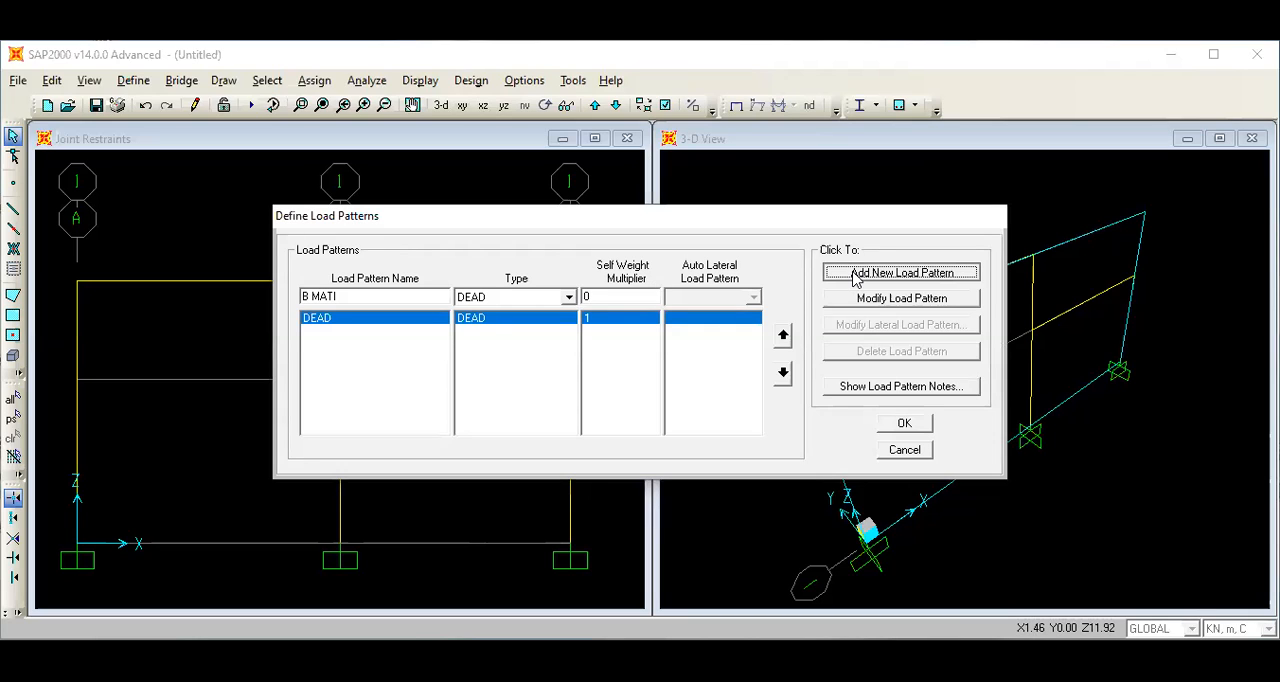
Add a load pattern named B HIDUP of type LIVE with self weight multiplier 0 and accept the load patterns.
double_click(363, 294)
key(BackSpace)
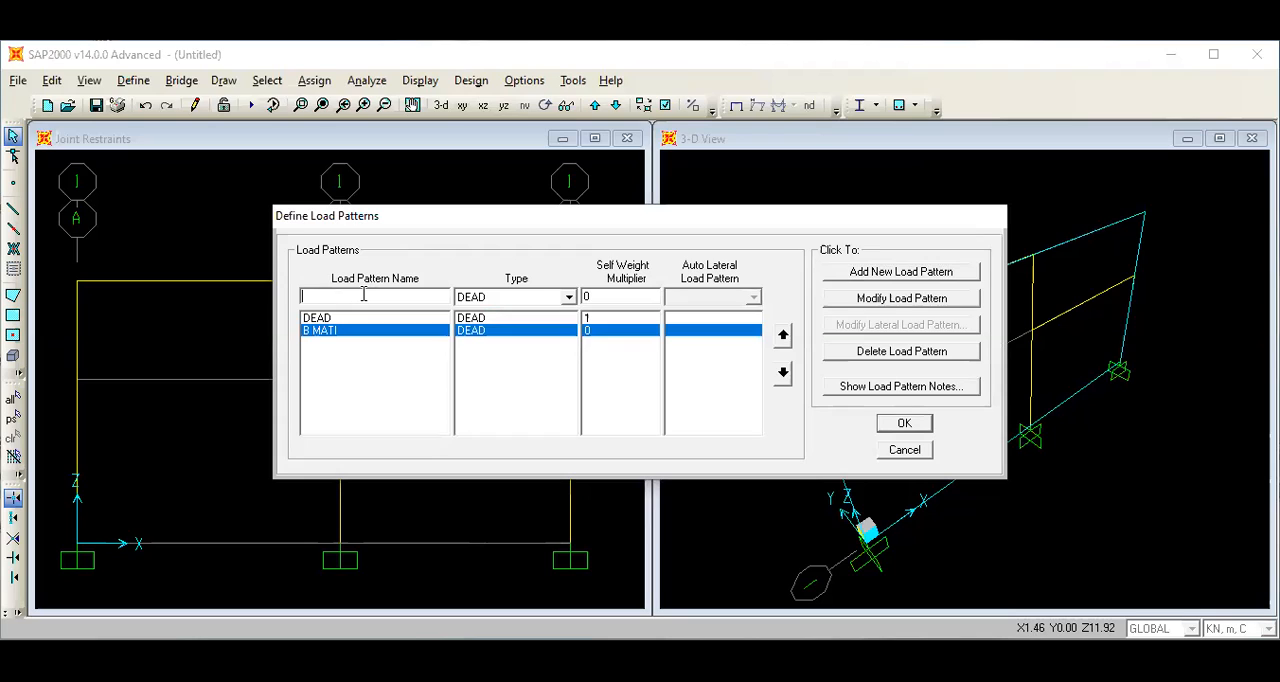
text(B HIDUP)
click(569, 298)
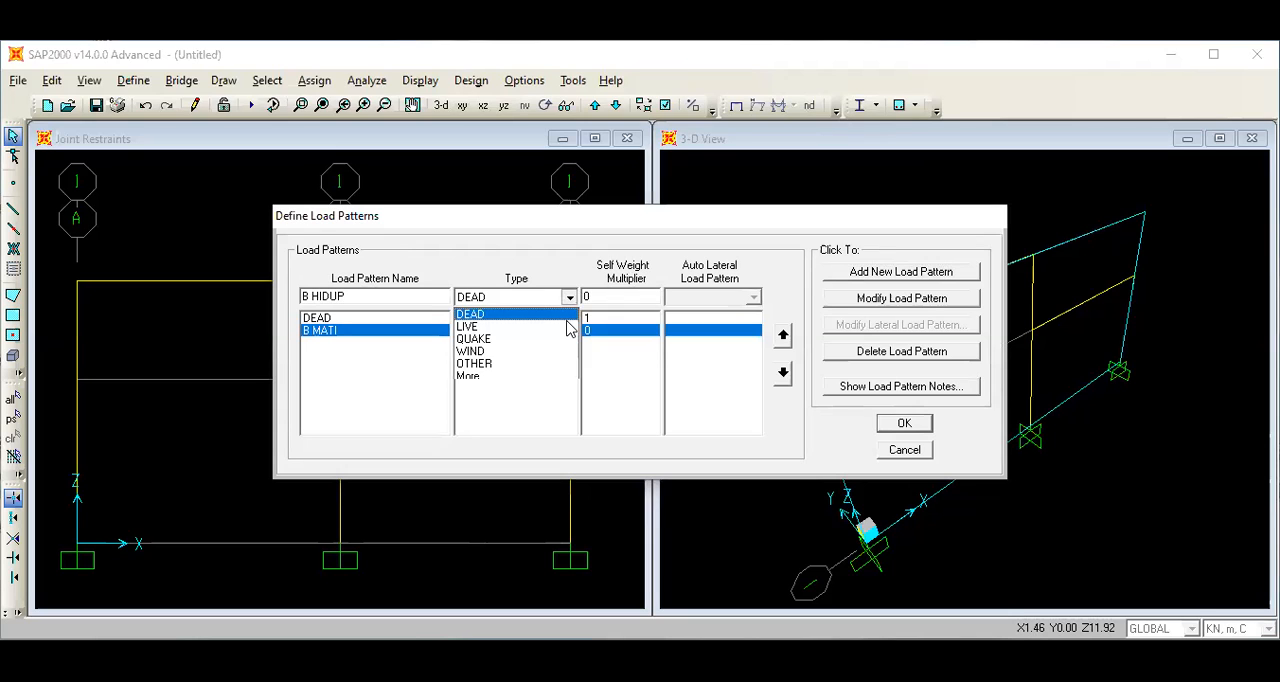
click(567, 326)
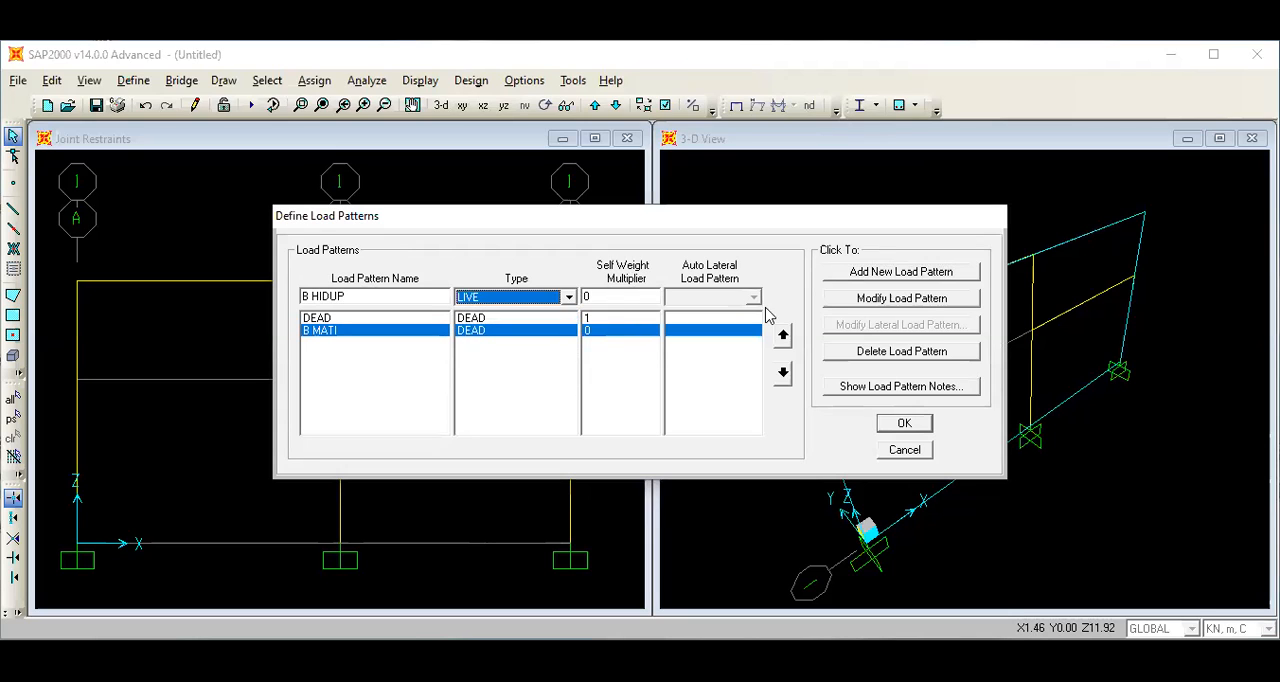
click(883, 277)
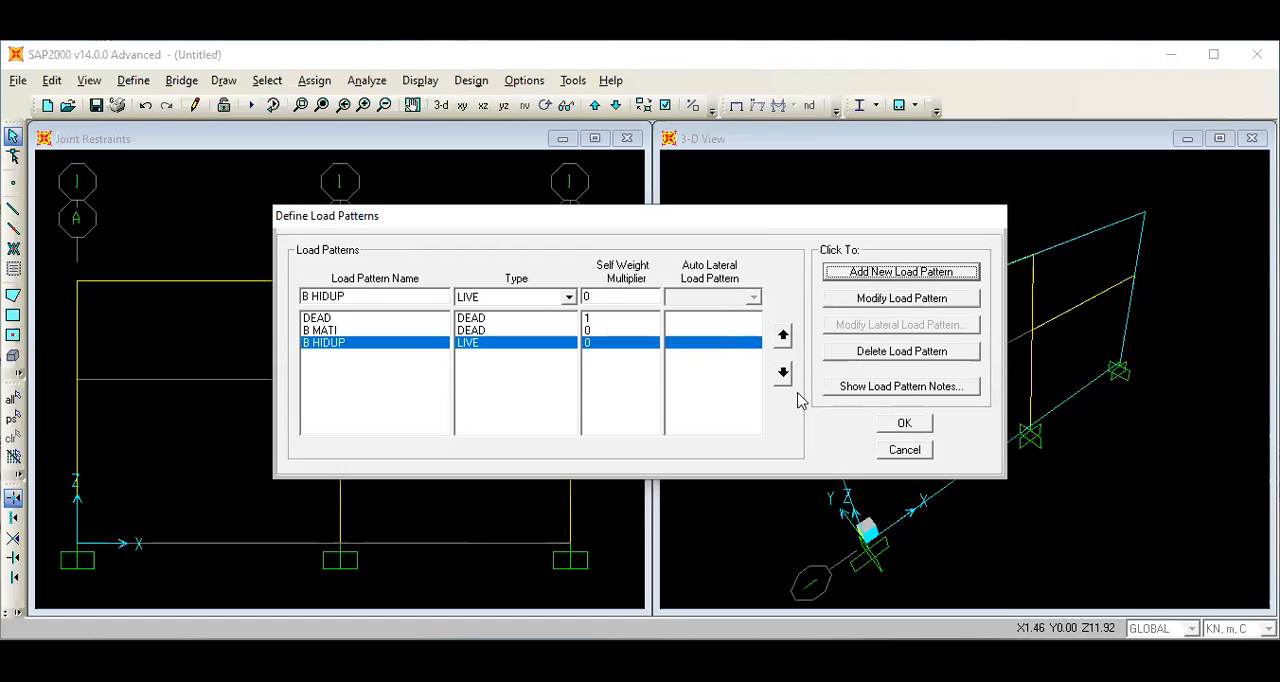
click(904, 424)
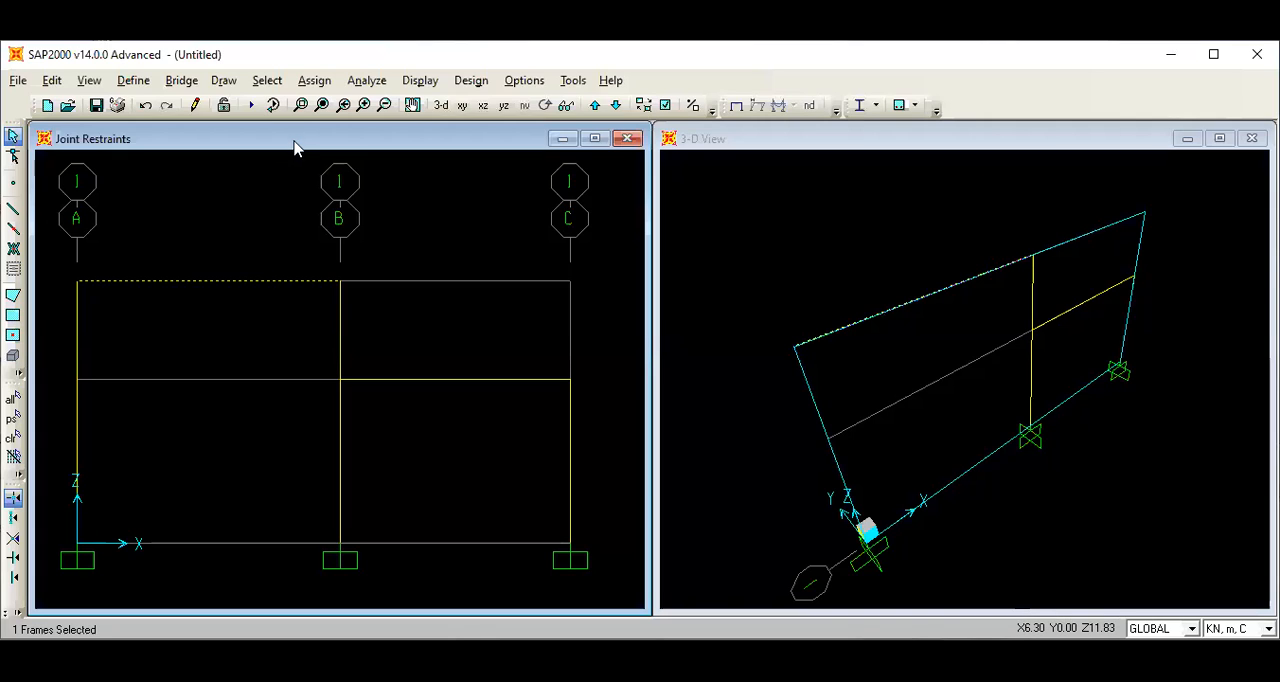
Assign a uniform distributed load of -5 KN/m in the global Z direction to the upper beam between A and B under B MATI.
click(318, 82)
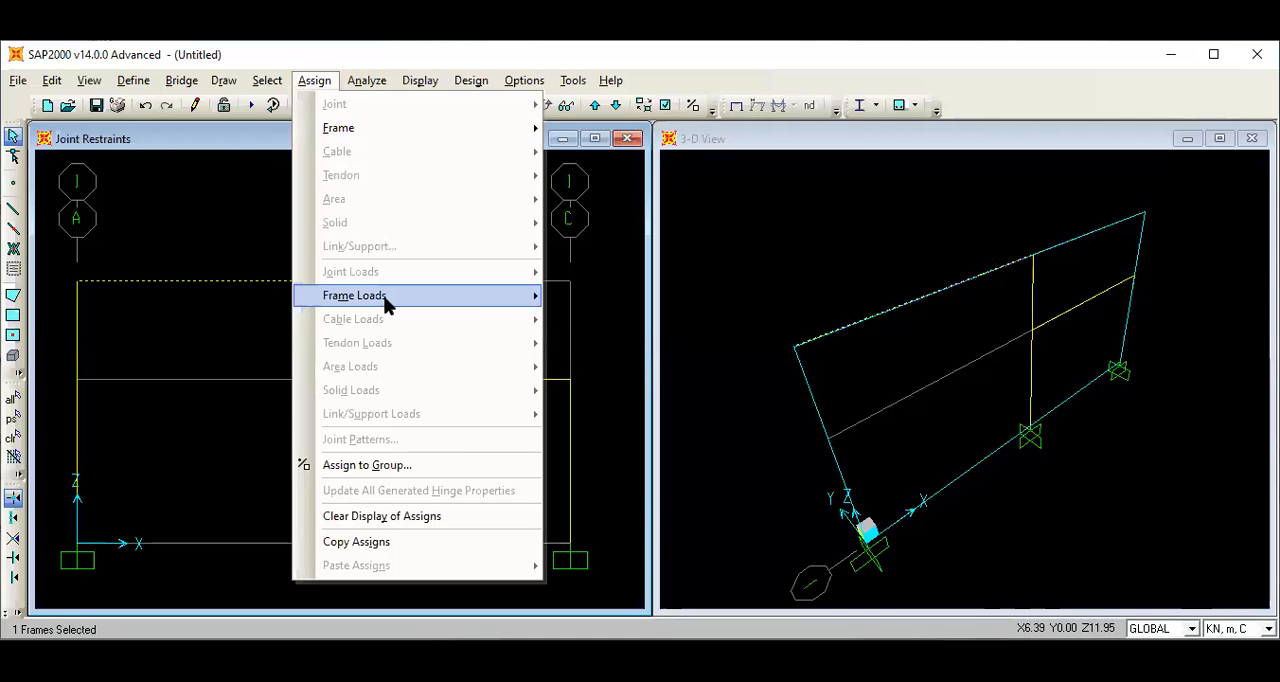
mouse_move(386, 297)
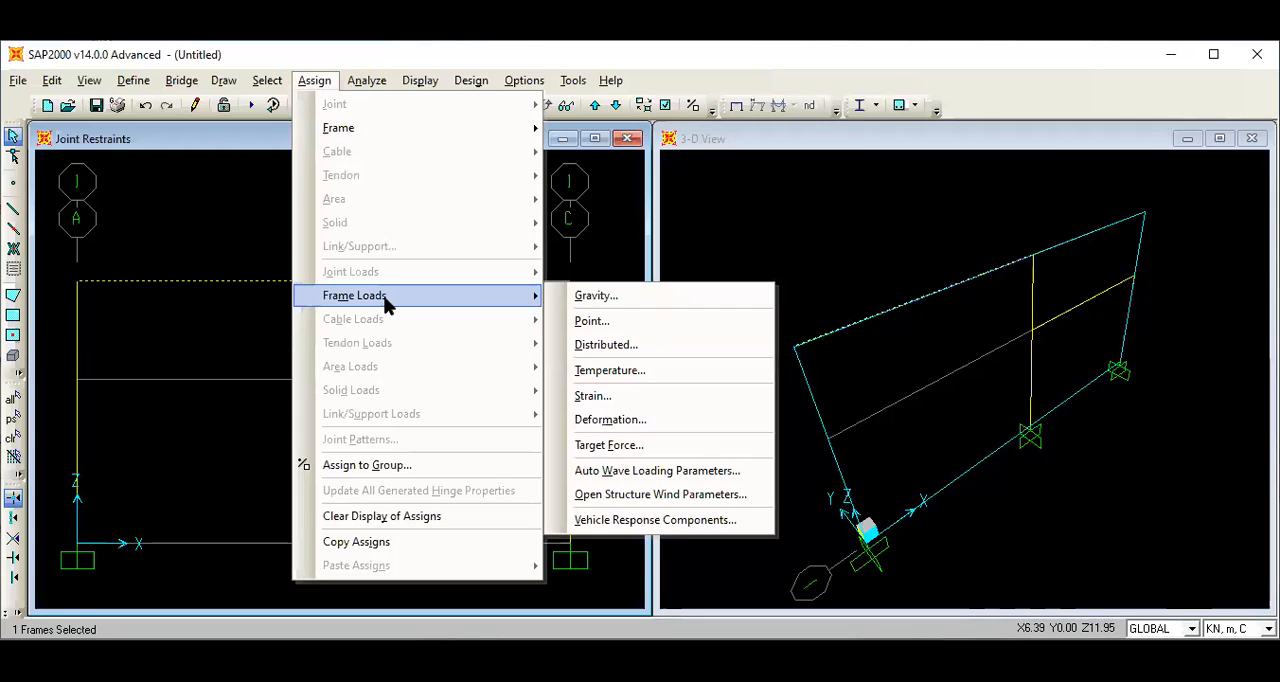
click(630, 350)
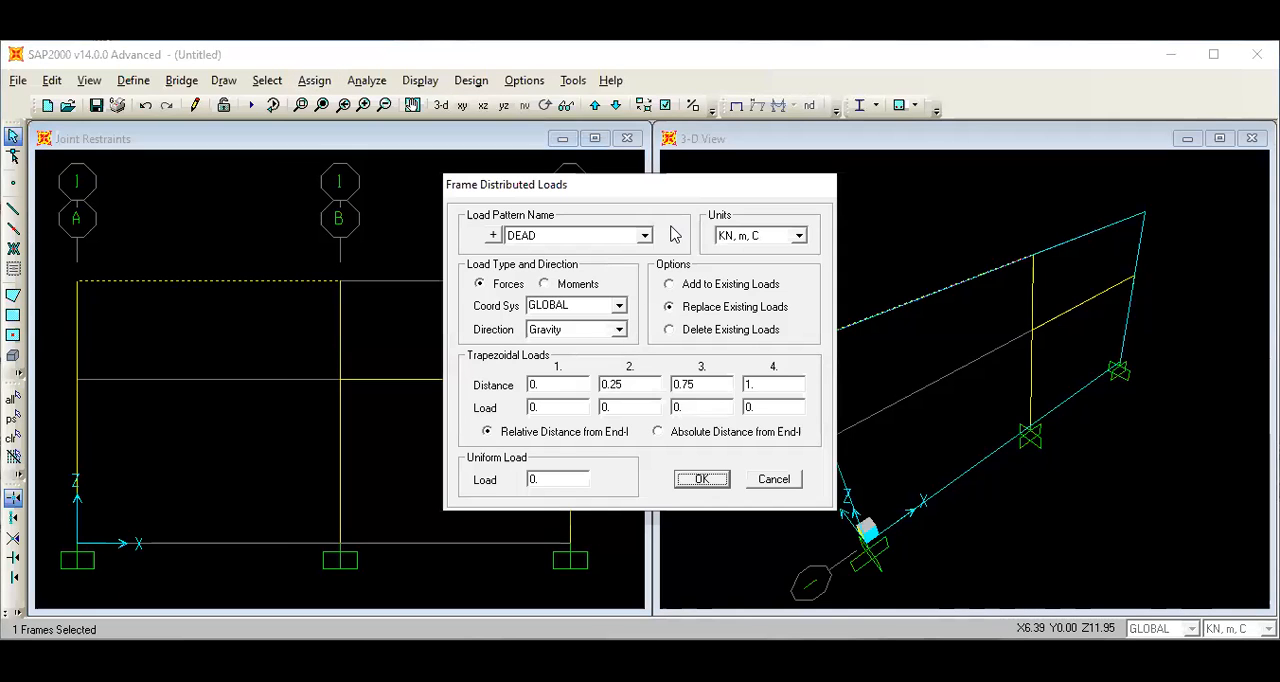
click(645, 236)
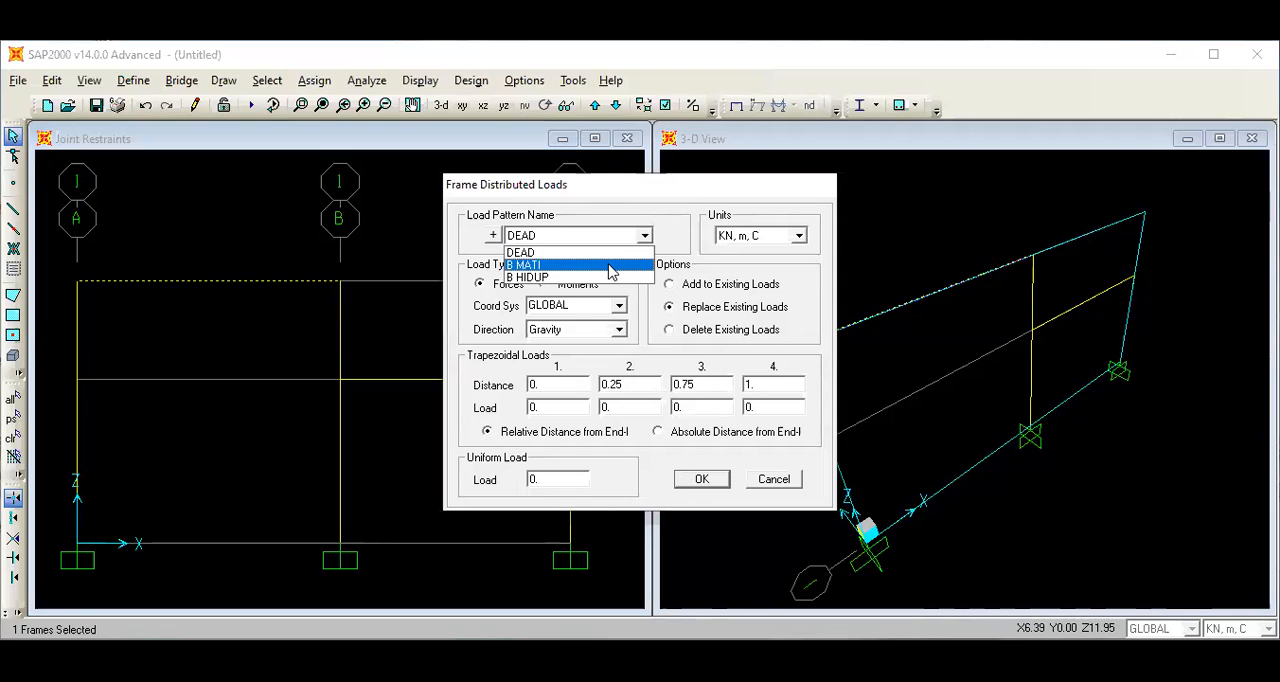
click(608, 266)
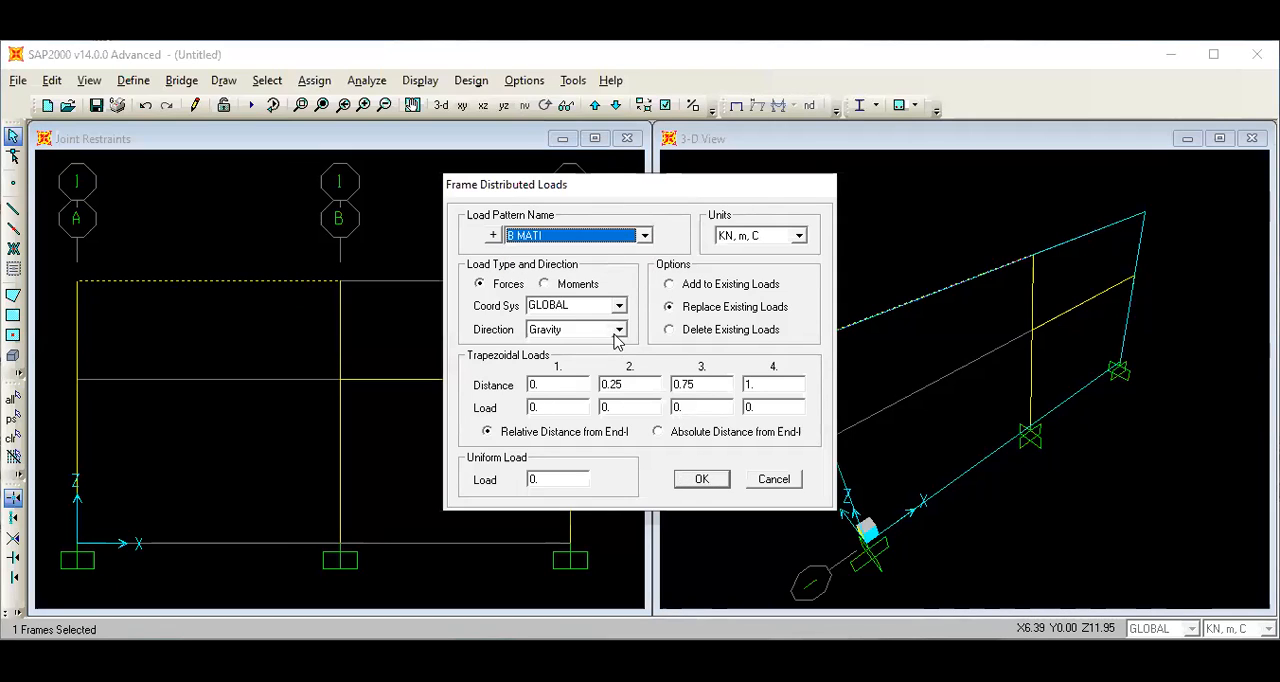
click(620, 331)
click(604, 366)
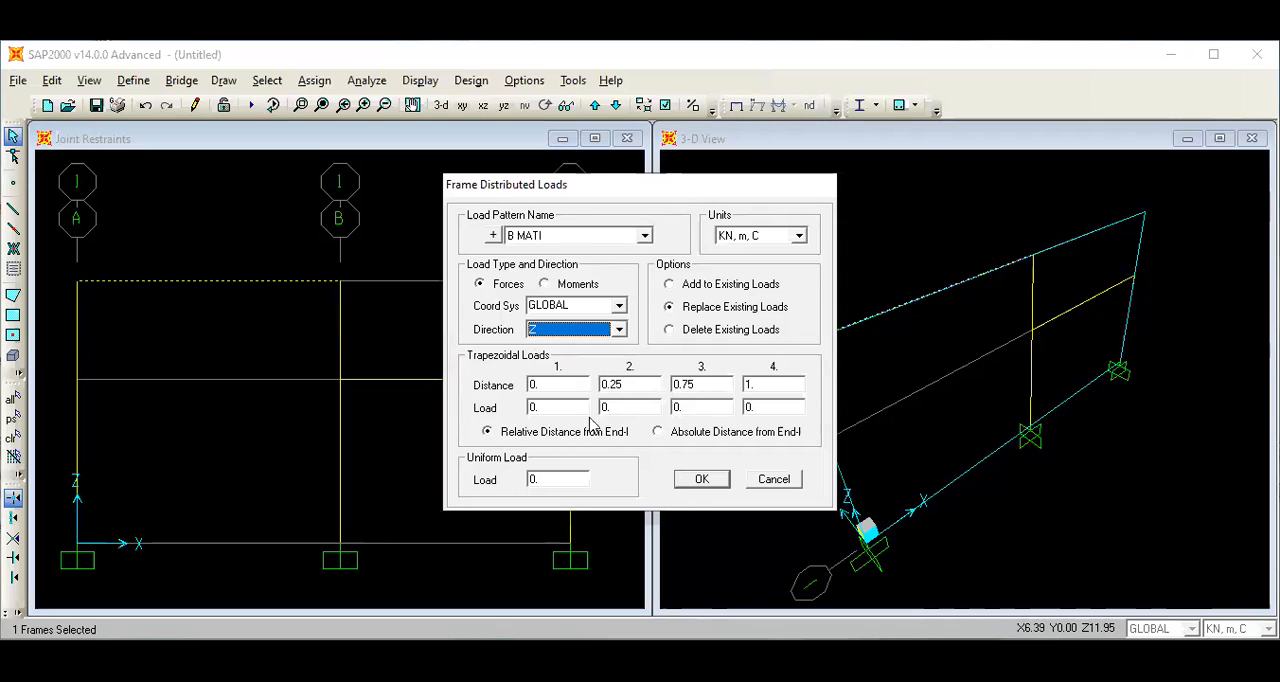
click(553, 479)
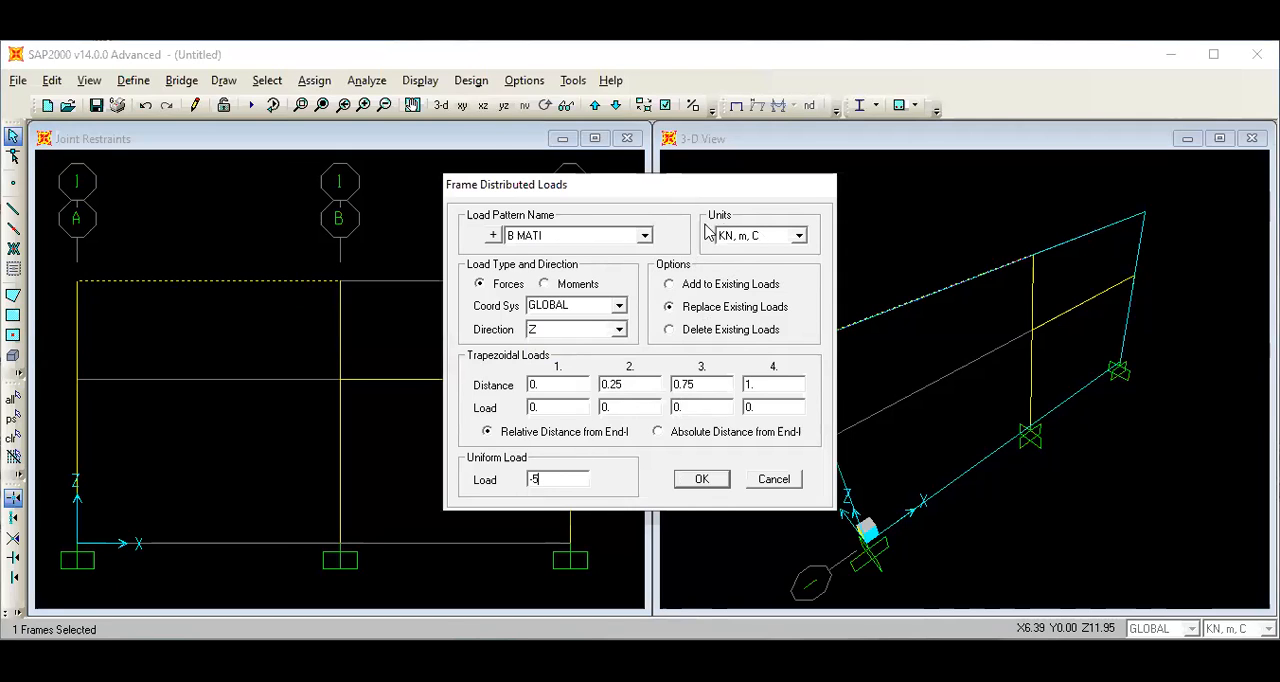
click(704, 481)
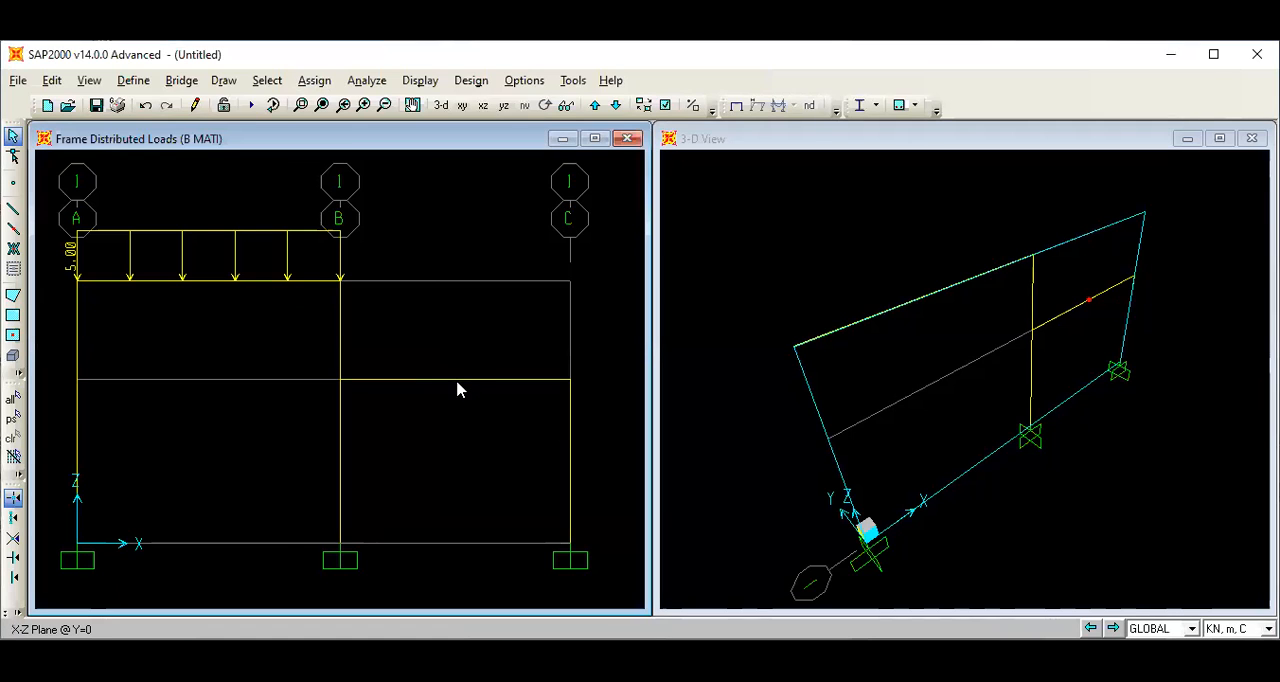
Assign the B MATI uniform load of -5 KN/m in the Z direction to the lower beam between B and C.
click(458, 380)
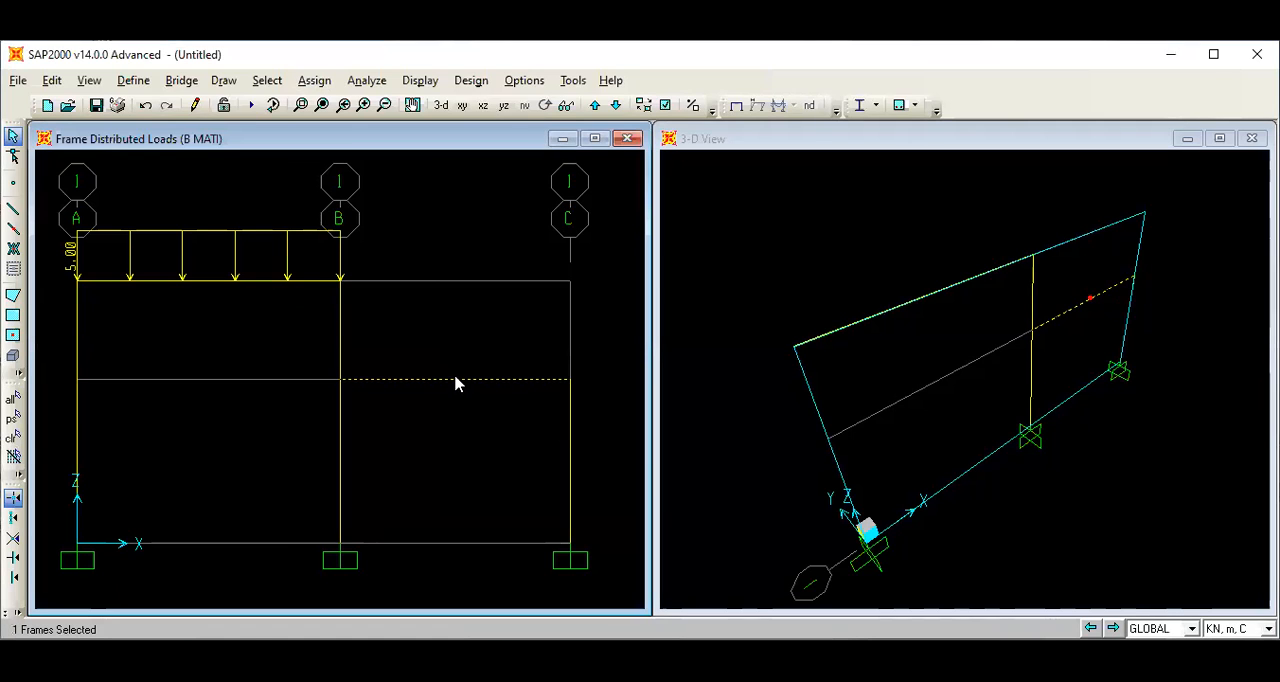
click(314, 81)
mouse_move(406, 305)
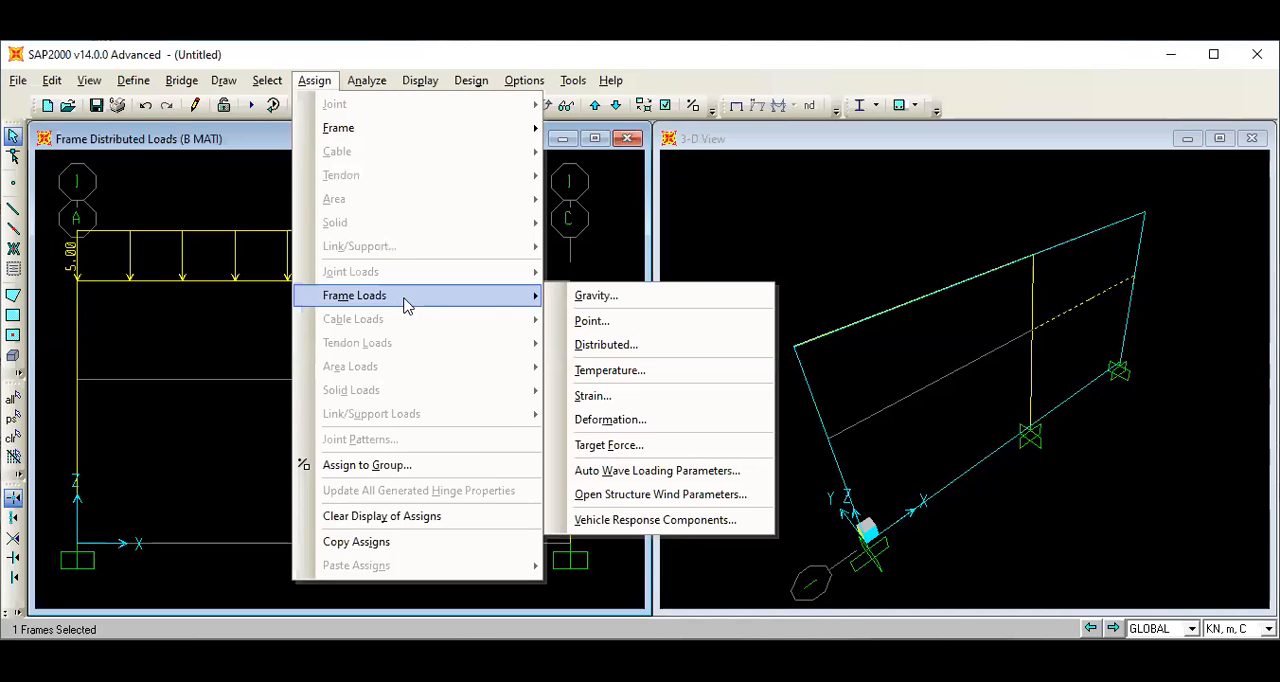
click(620, 347)
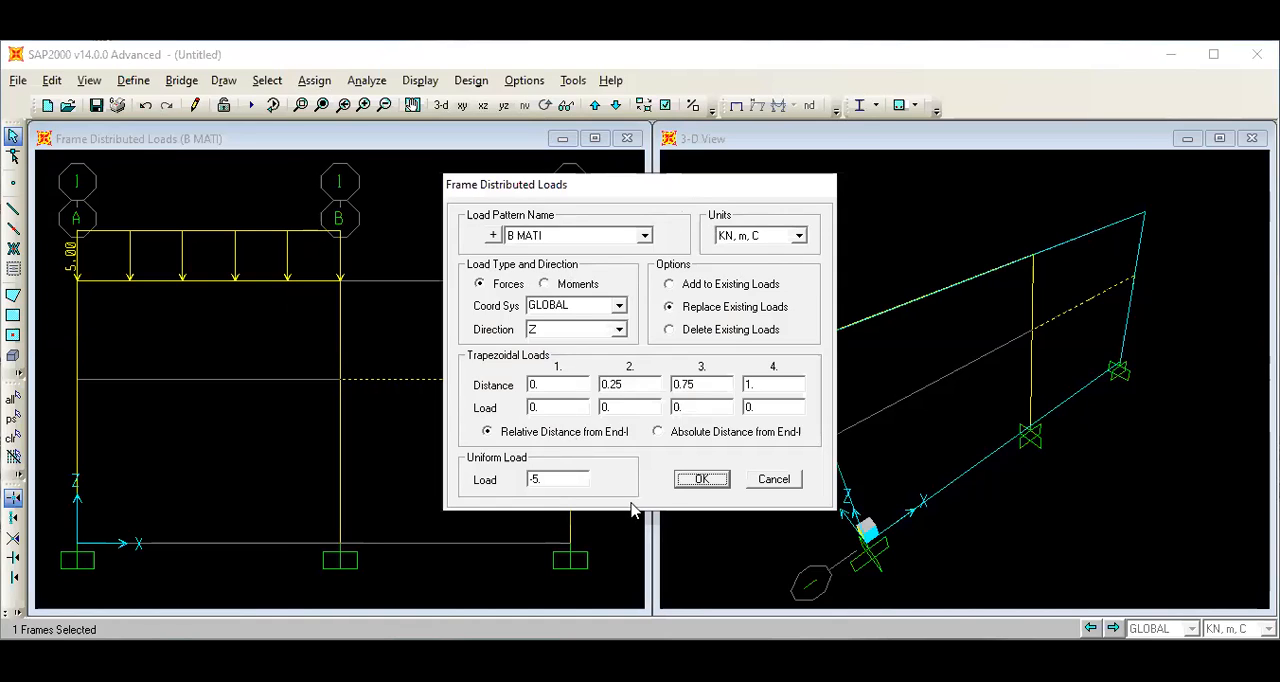
click(698, 482)
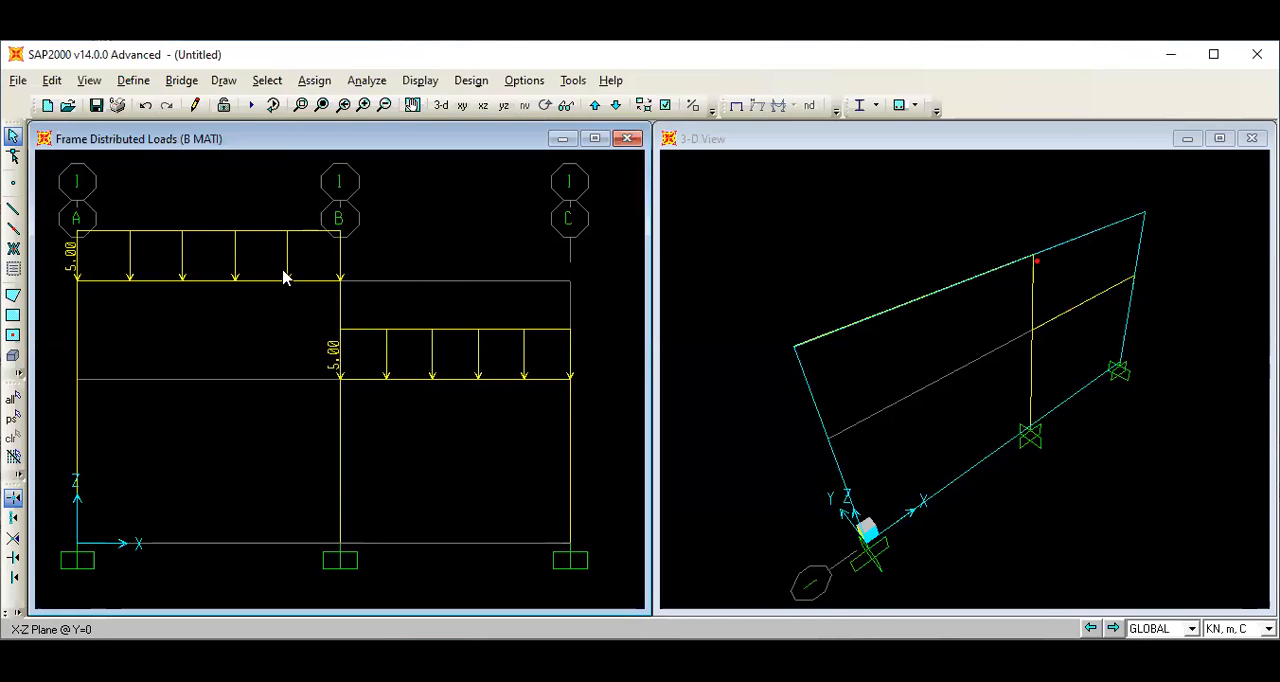
Assign a B HIDUP point load of -6 KN in the Z direction at an absolute distance of 4 m on the upper beam between A and B.
click(237, 283)
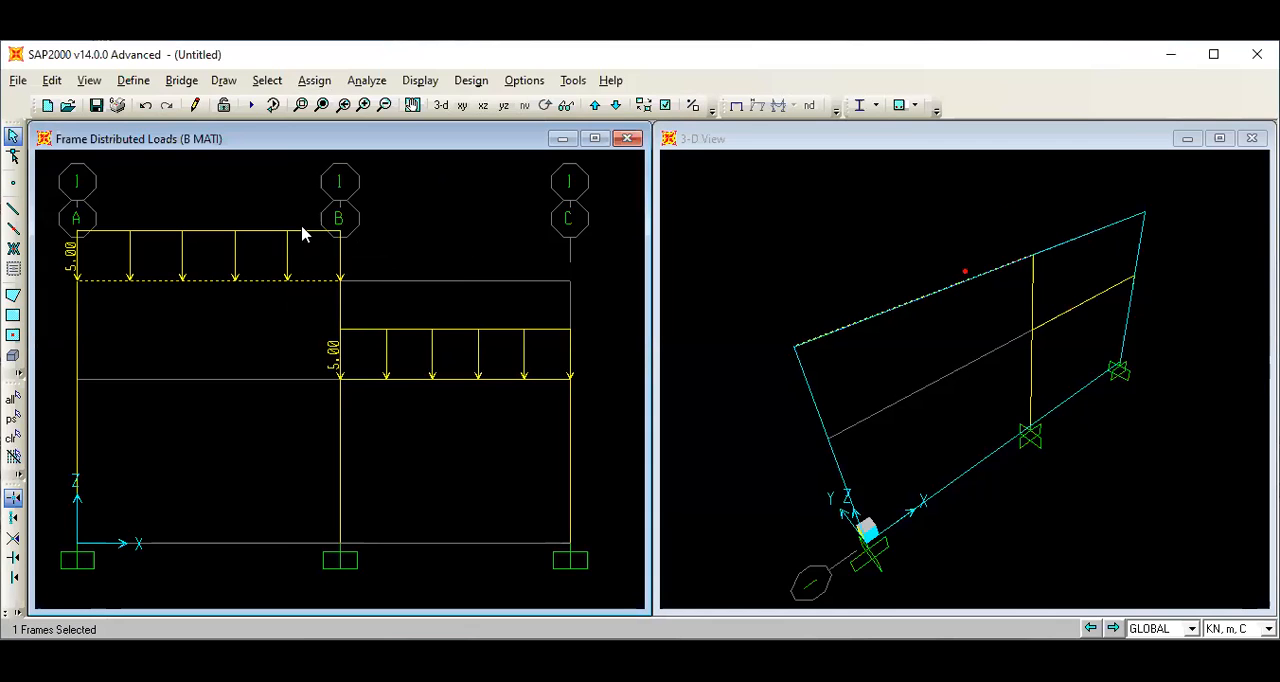
click(312, 82)
mouse_move(365, 298)
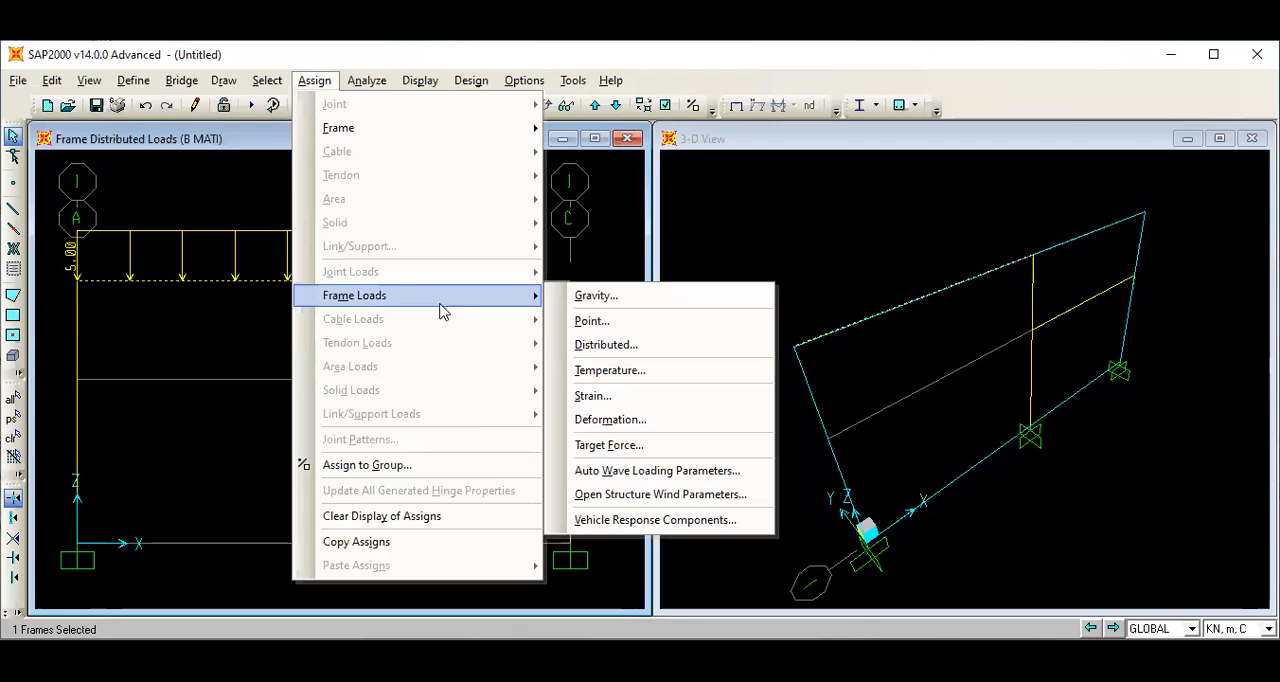
click(588, 321)
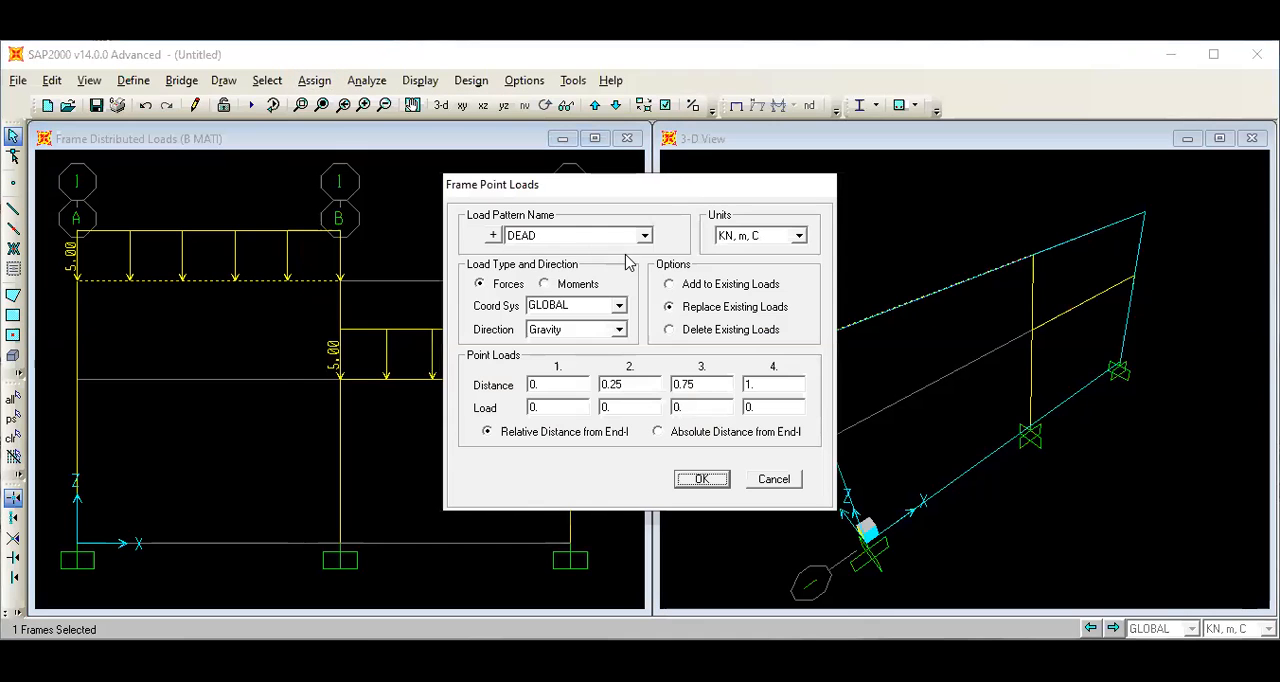
click(645, 235)
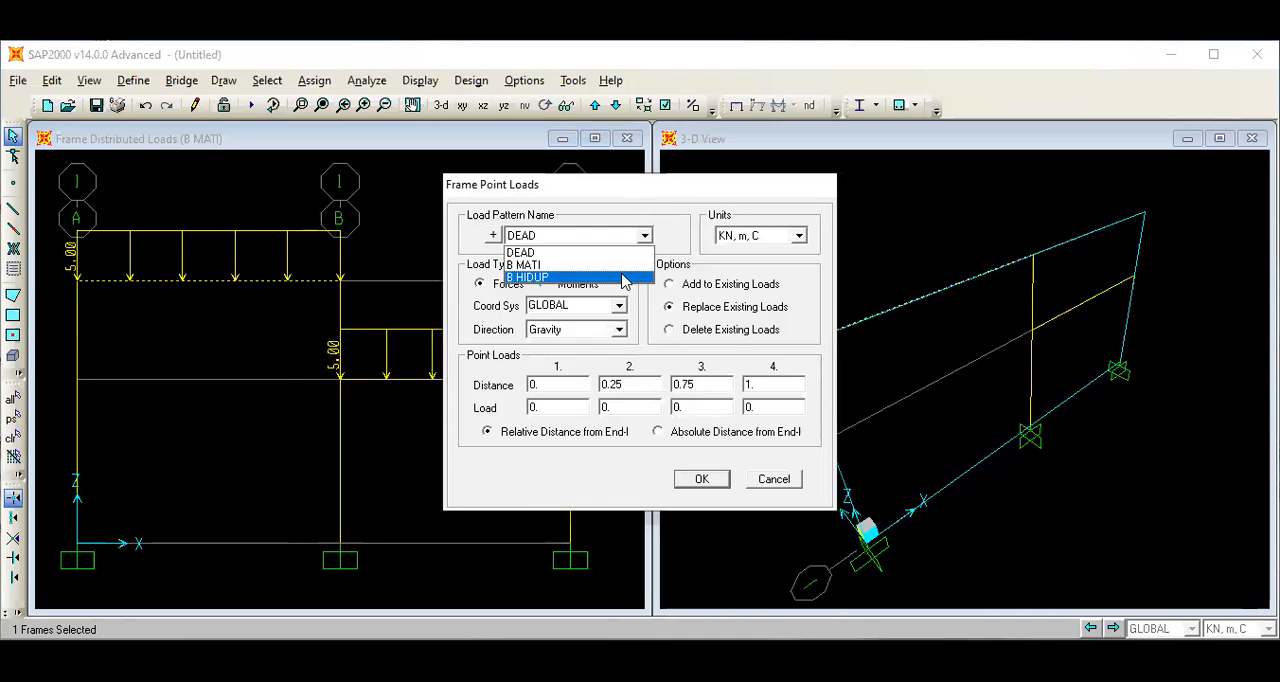
click(626, 277)
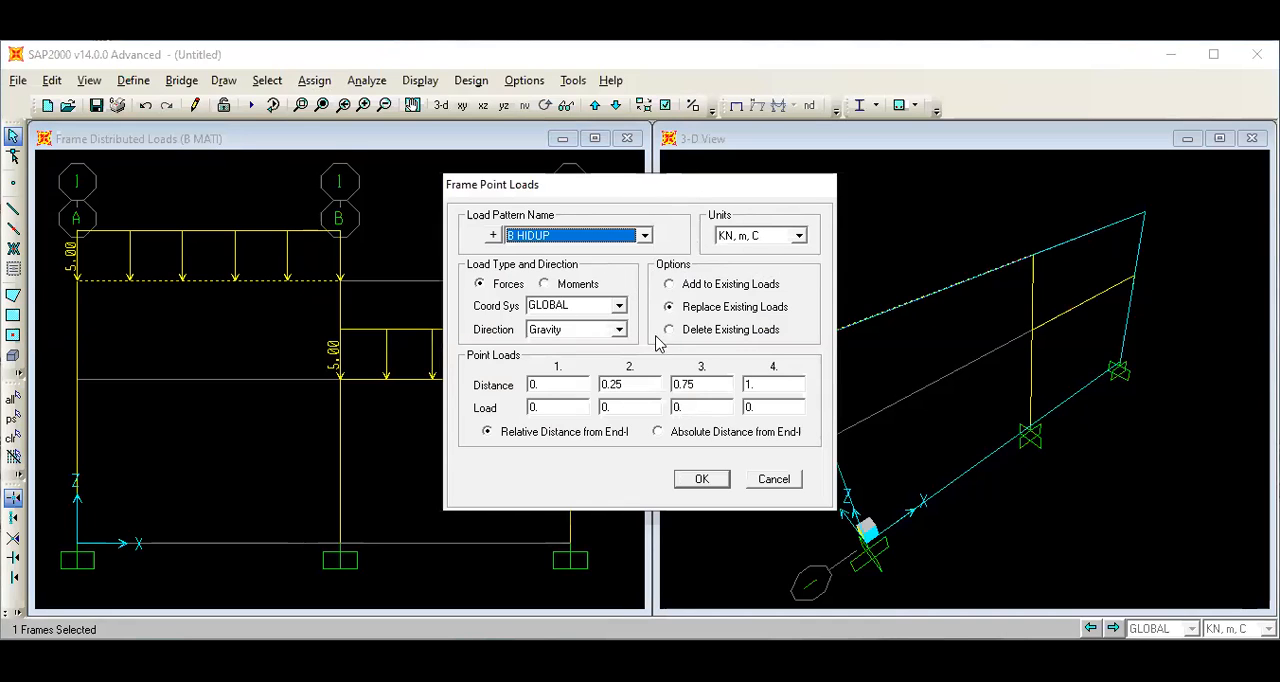
click(619, 330)
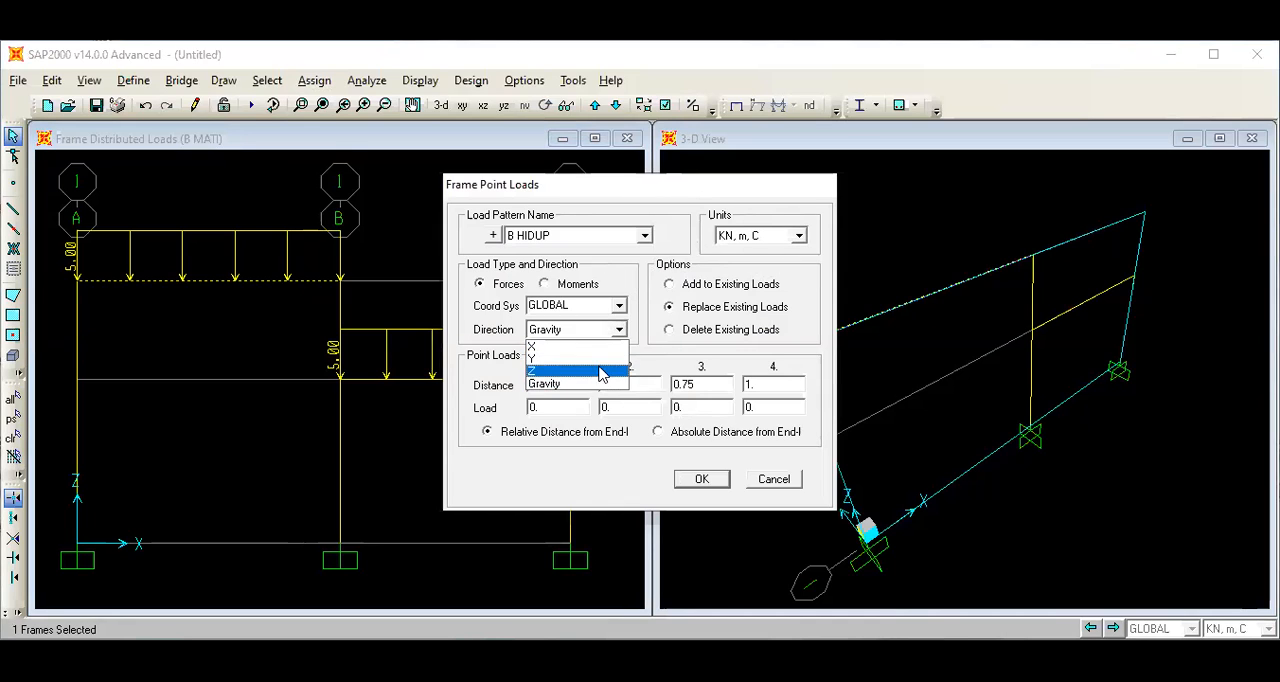
click(610, 370)
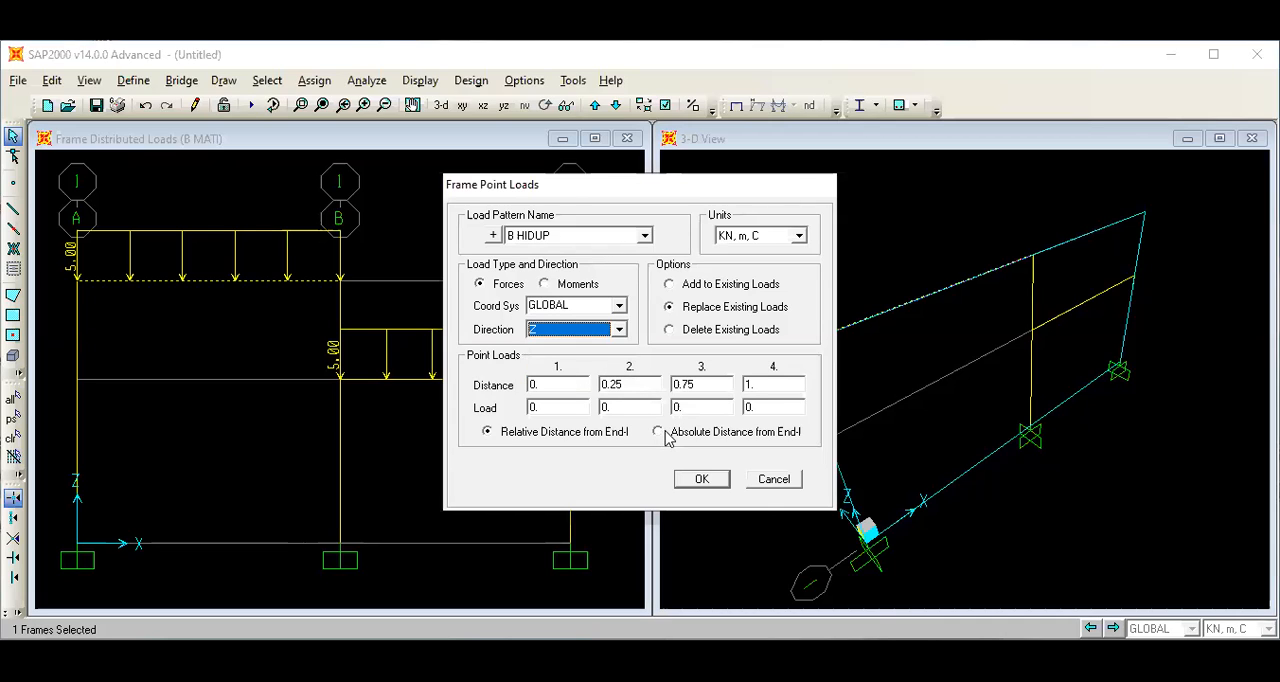
click(658, 435)
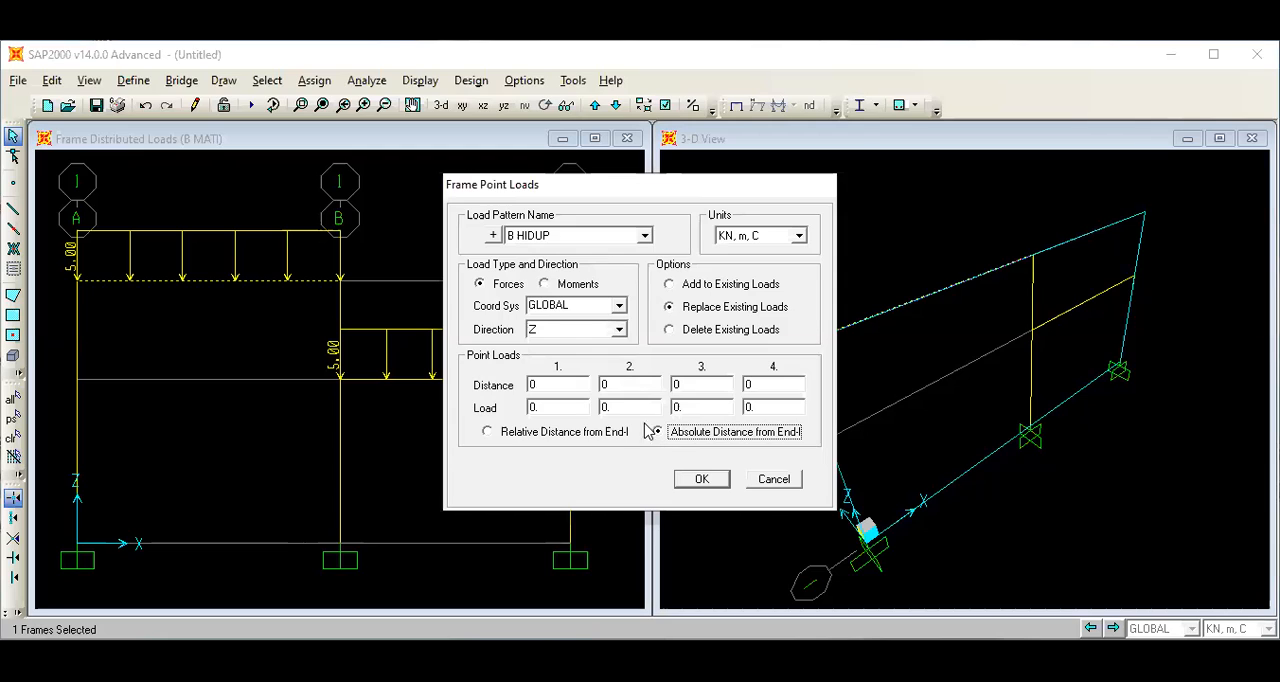
double_click(636, 384)
text(4)
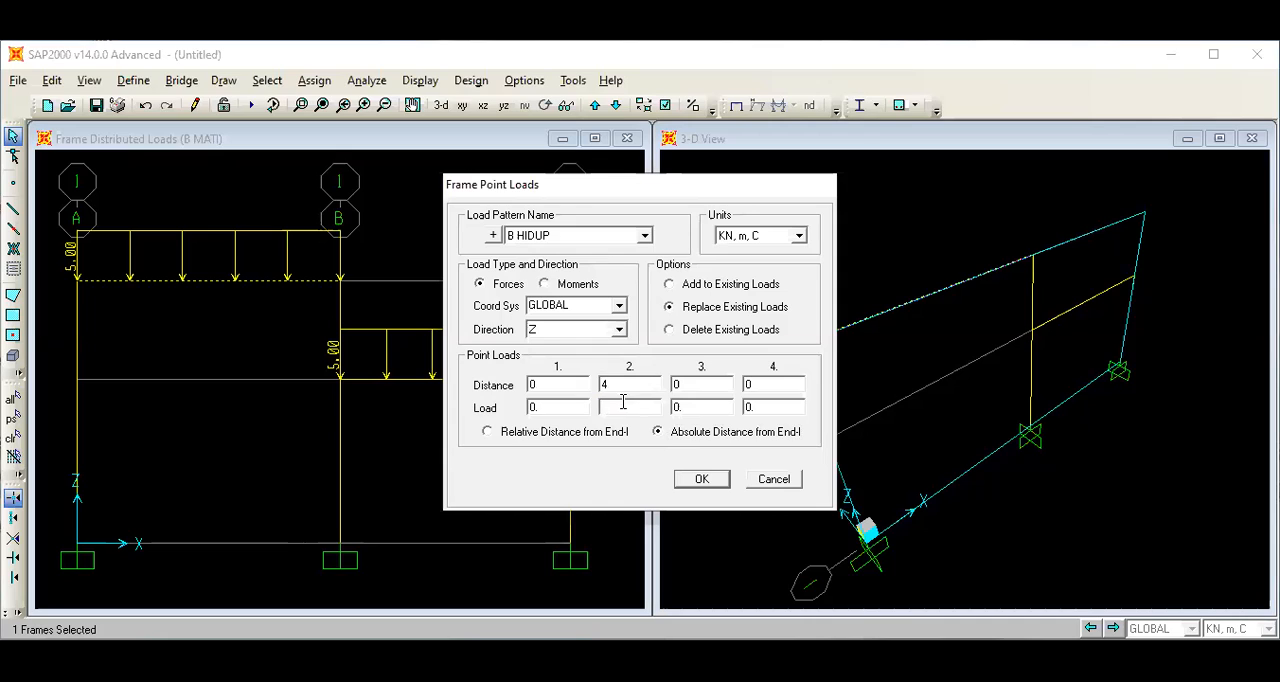
text(-6)
click(699, 481)
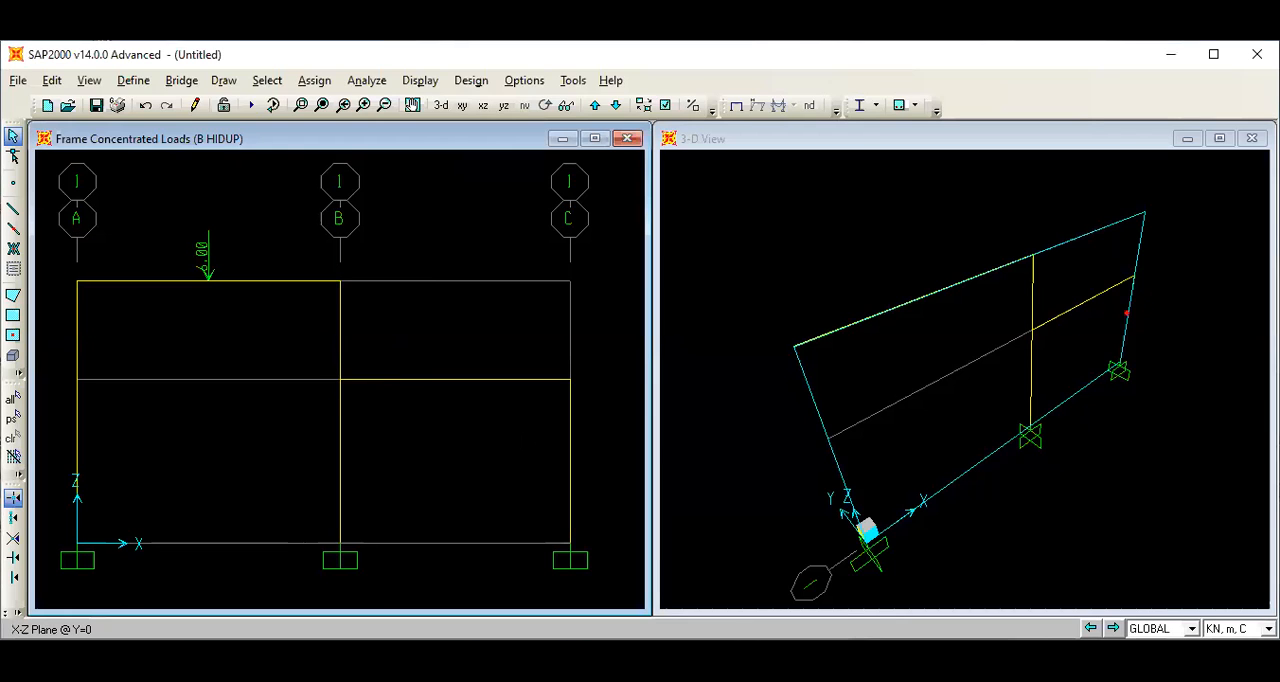
Assign a B HIDUP point load of -7 KN in the Z direction at an absolute distance of 3.5 m on the lower beam between B and C.
click(457, 380)
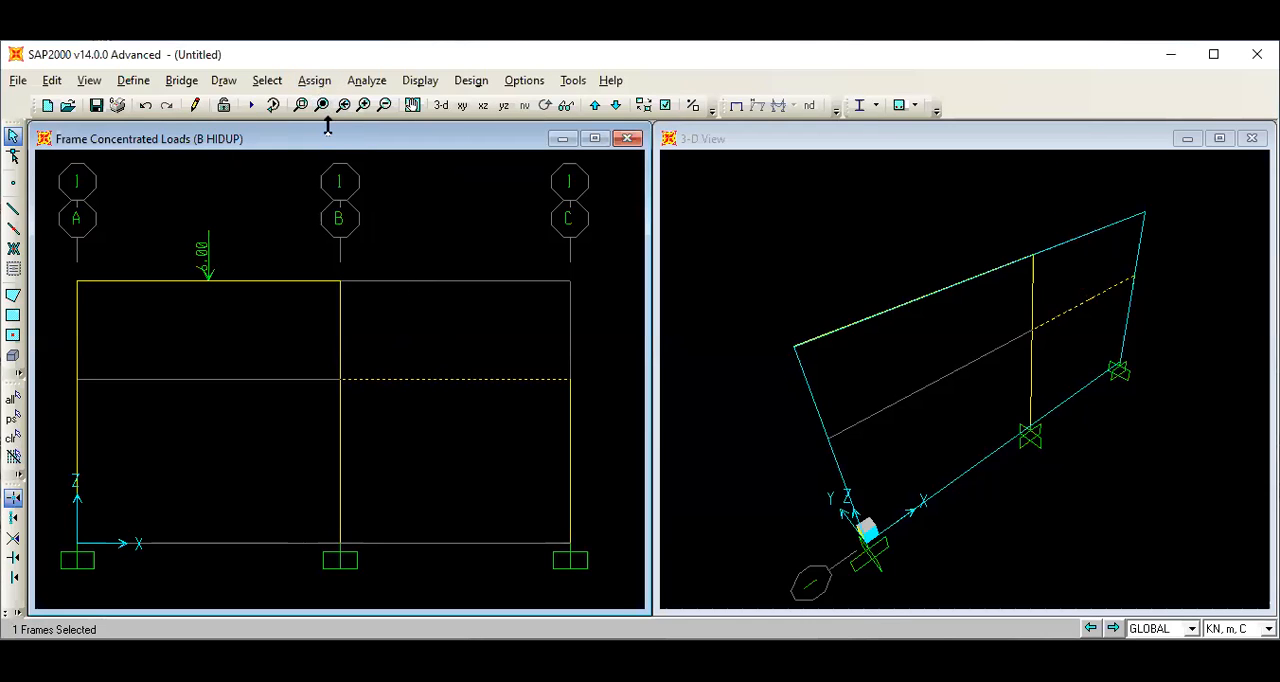
click(314, 81)
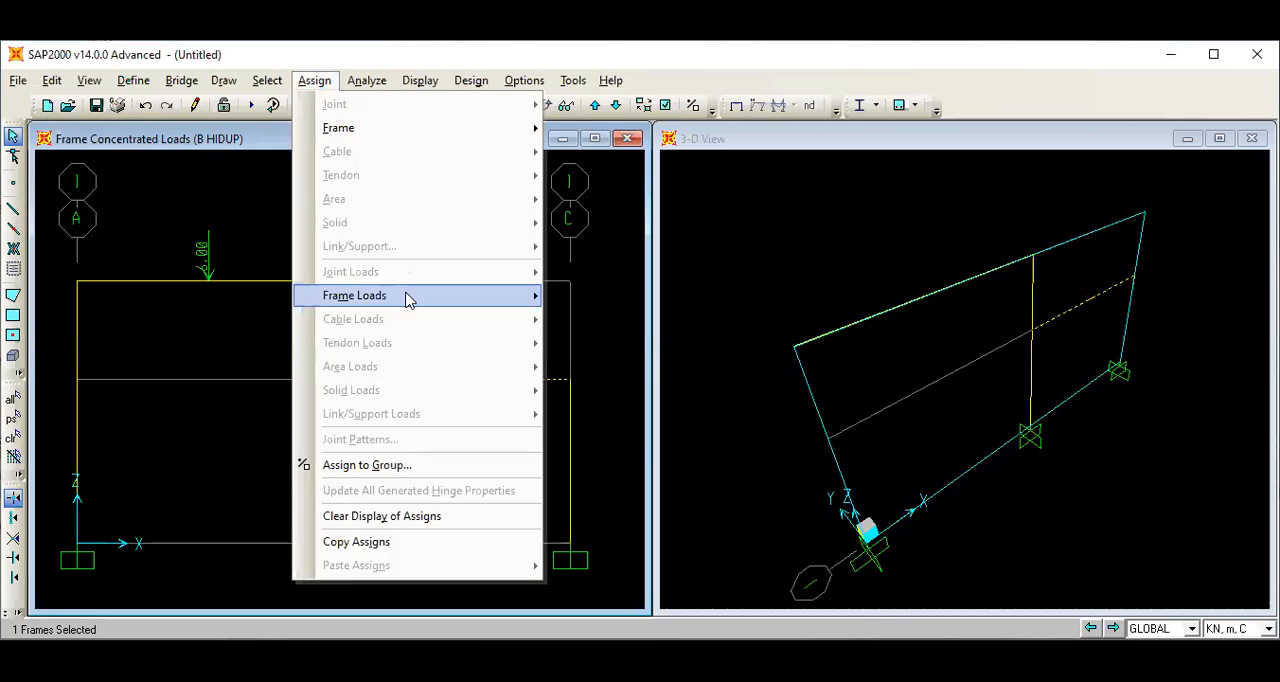
mouse_move(410, 298)
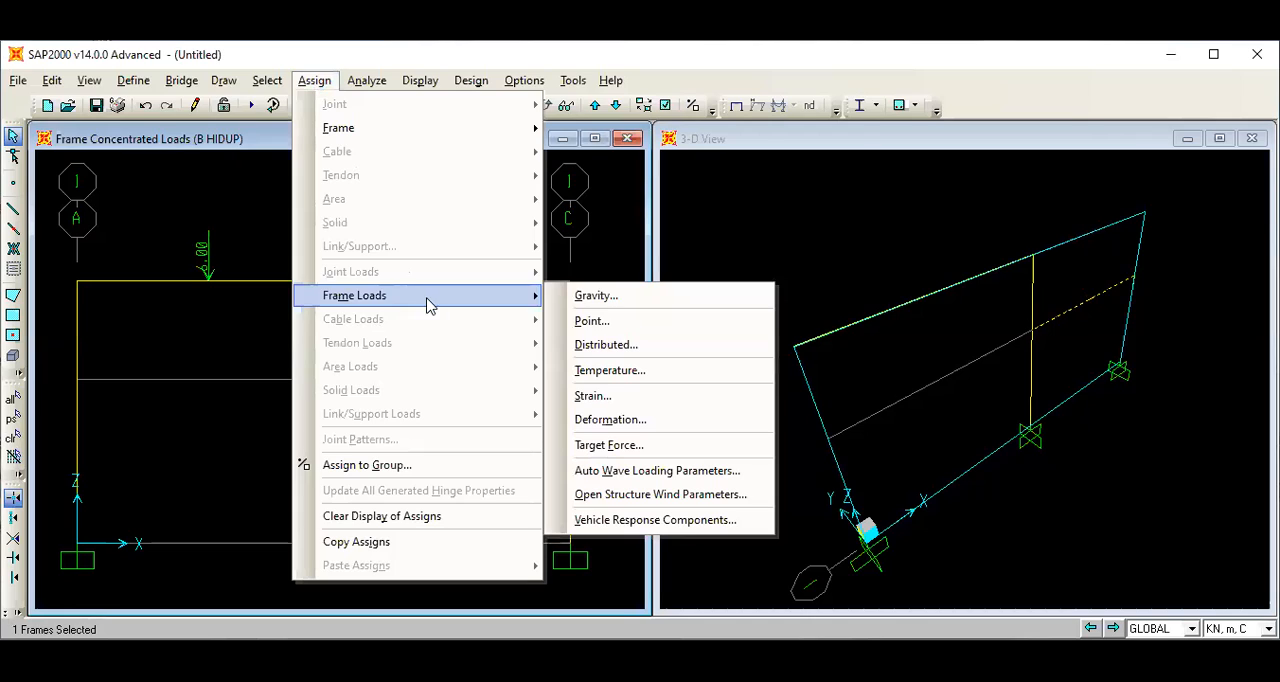
click(600, 321)
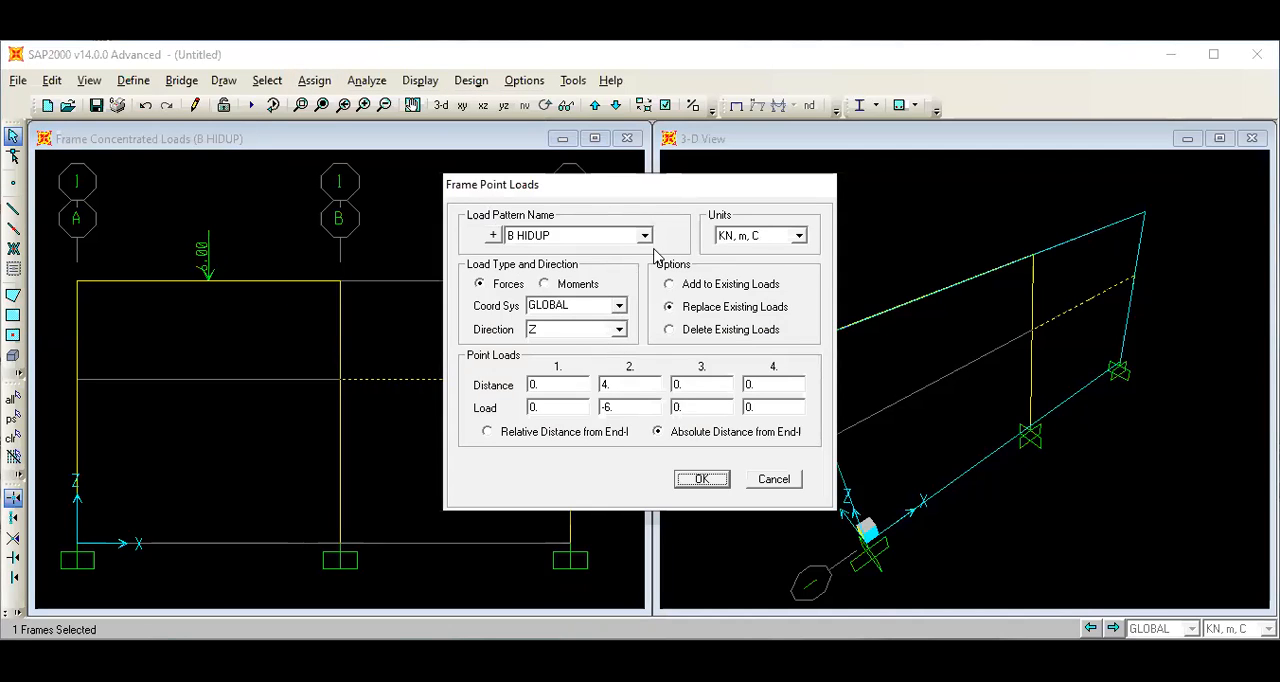
click(627, 381)
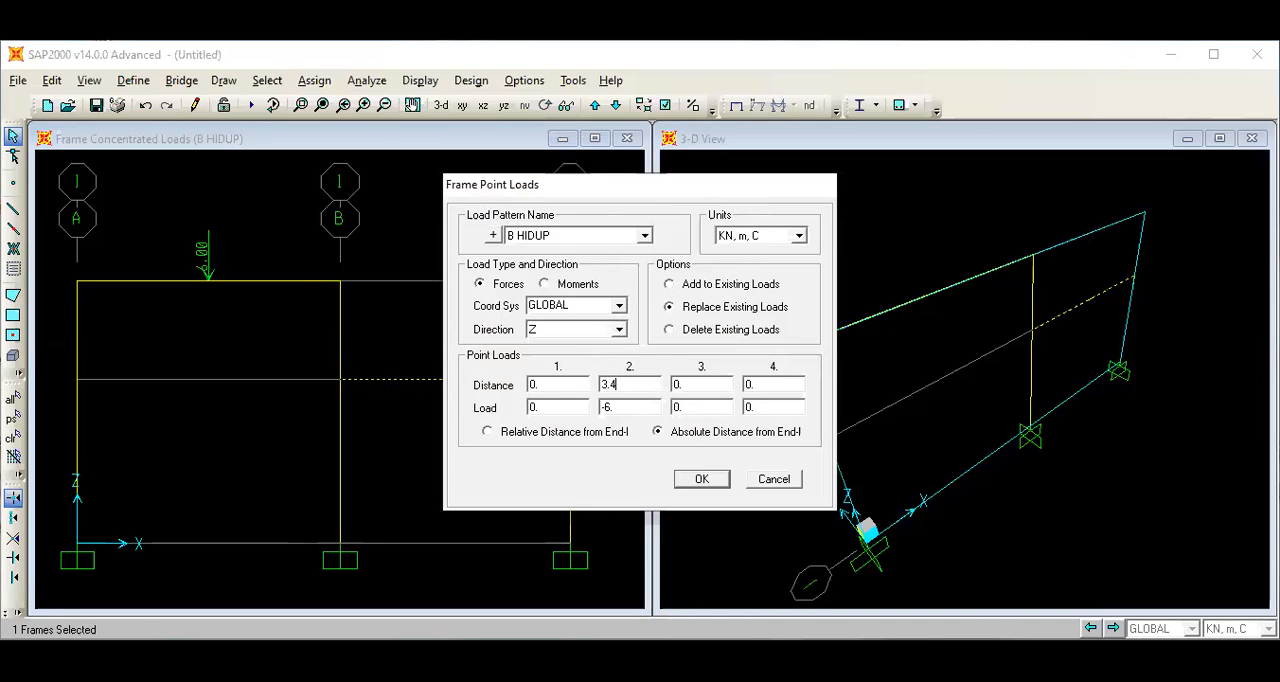
key(BackSpace)
key(BackSpace)
text(5)
click(624, 407)
key(BackSpace)
click(702, 481)
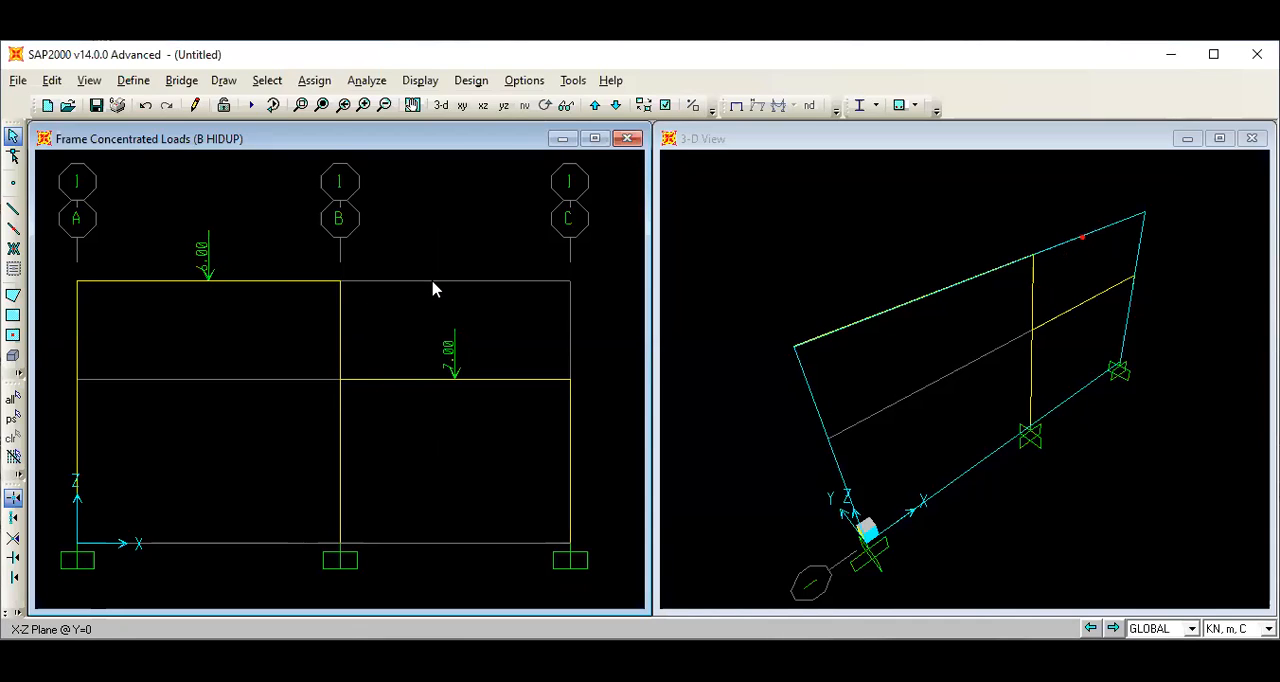
Display the frame load assignments for the B MATI load pattern, shown as span loading forces.
click(420, 80)
mouse_move(463, 134)
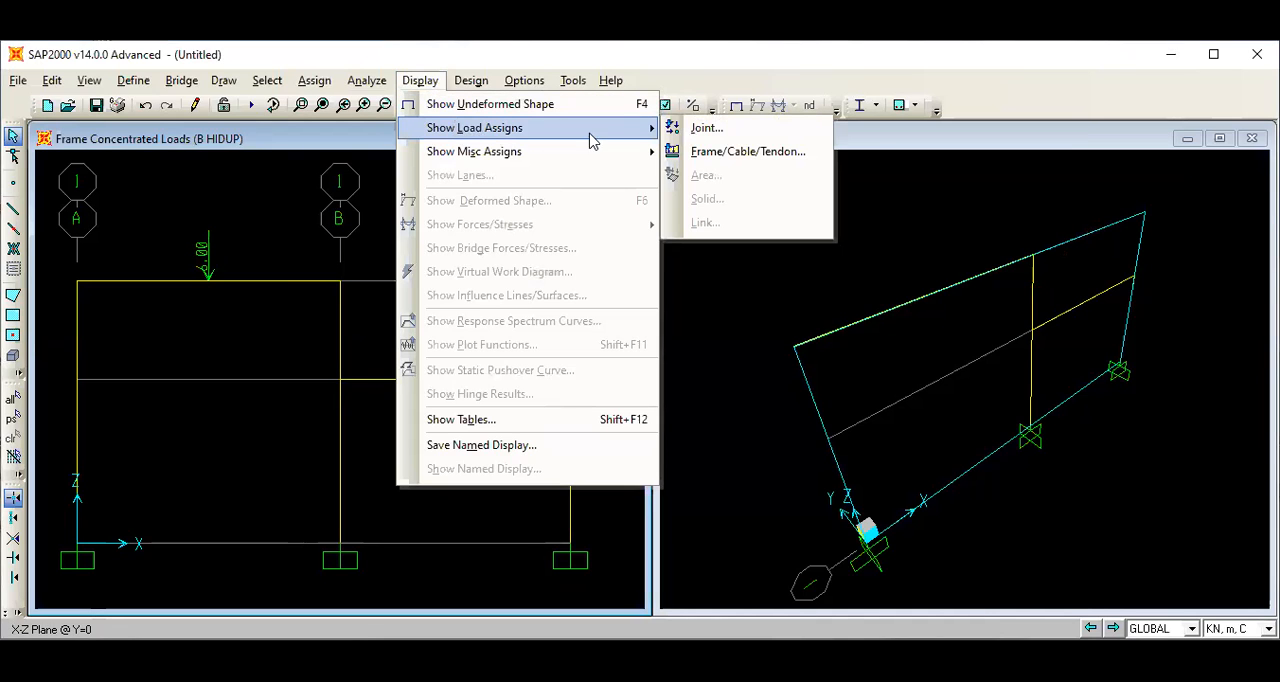
click(716, 155)
click(824, 172)
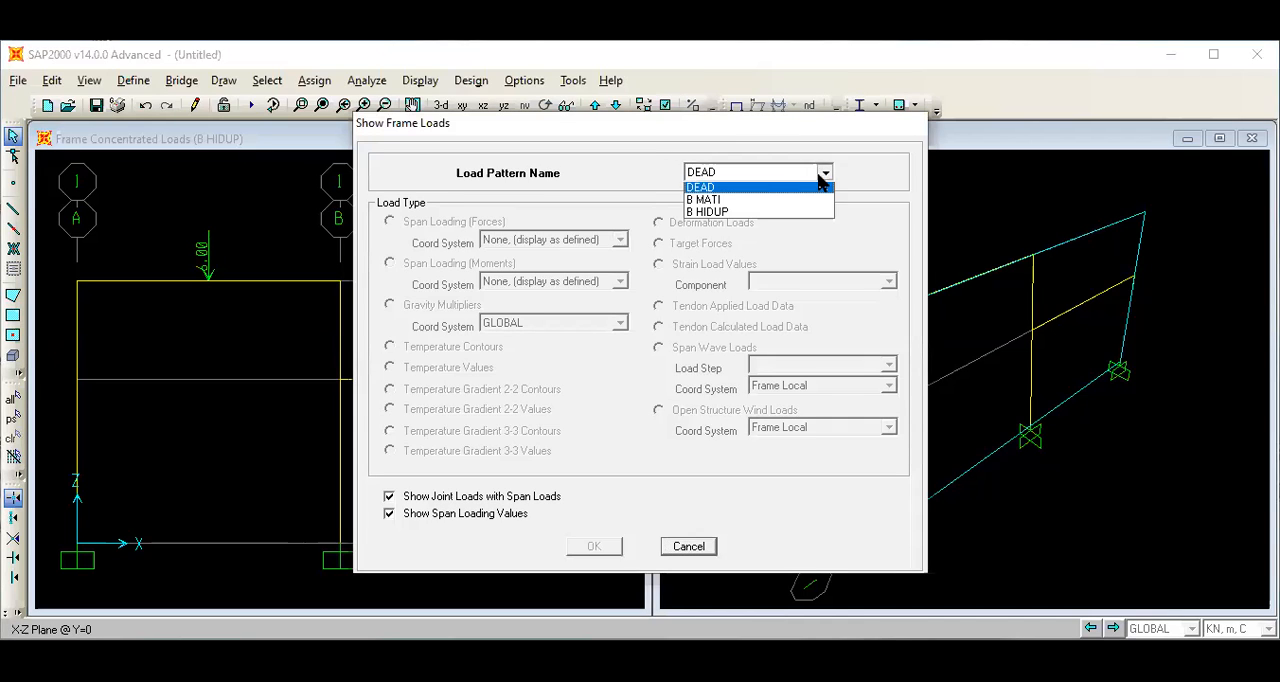
click(804, 203)
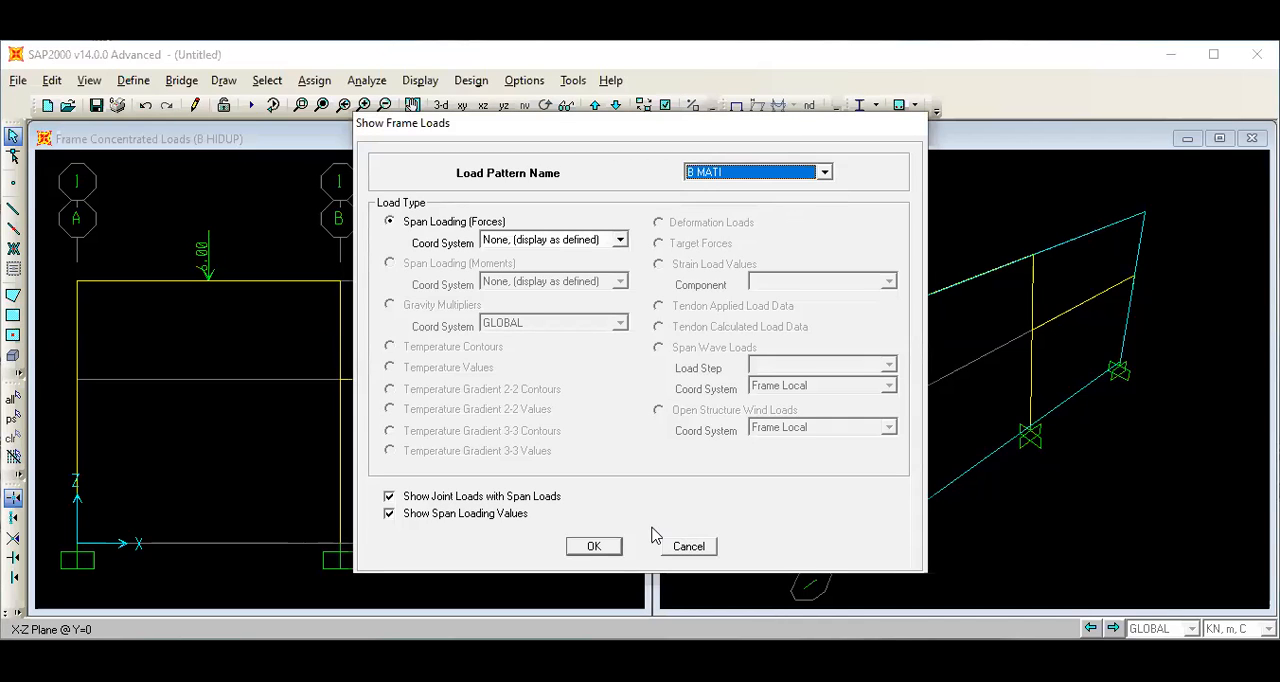
click(612, 548)
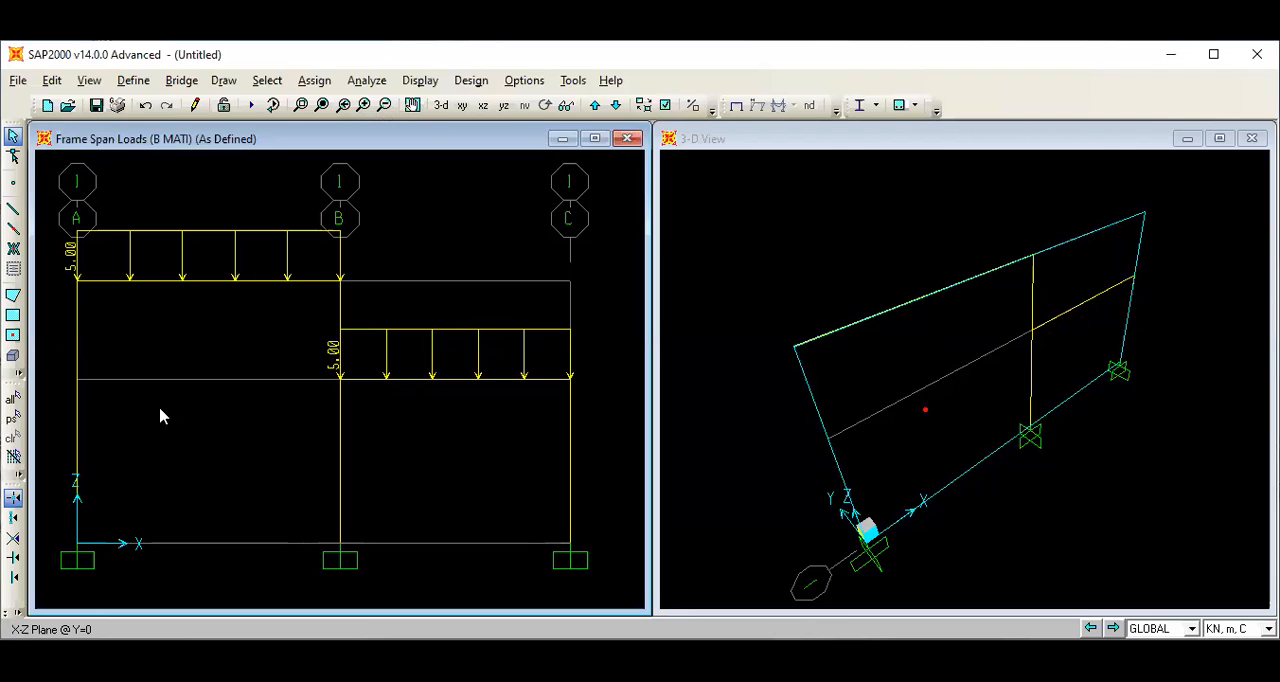
Assign the W8X35 frame section to the three columns on grid lines A, B and C.
click(79, 369)
click(570, 434)
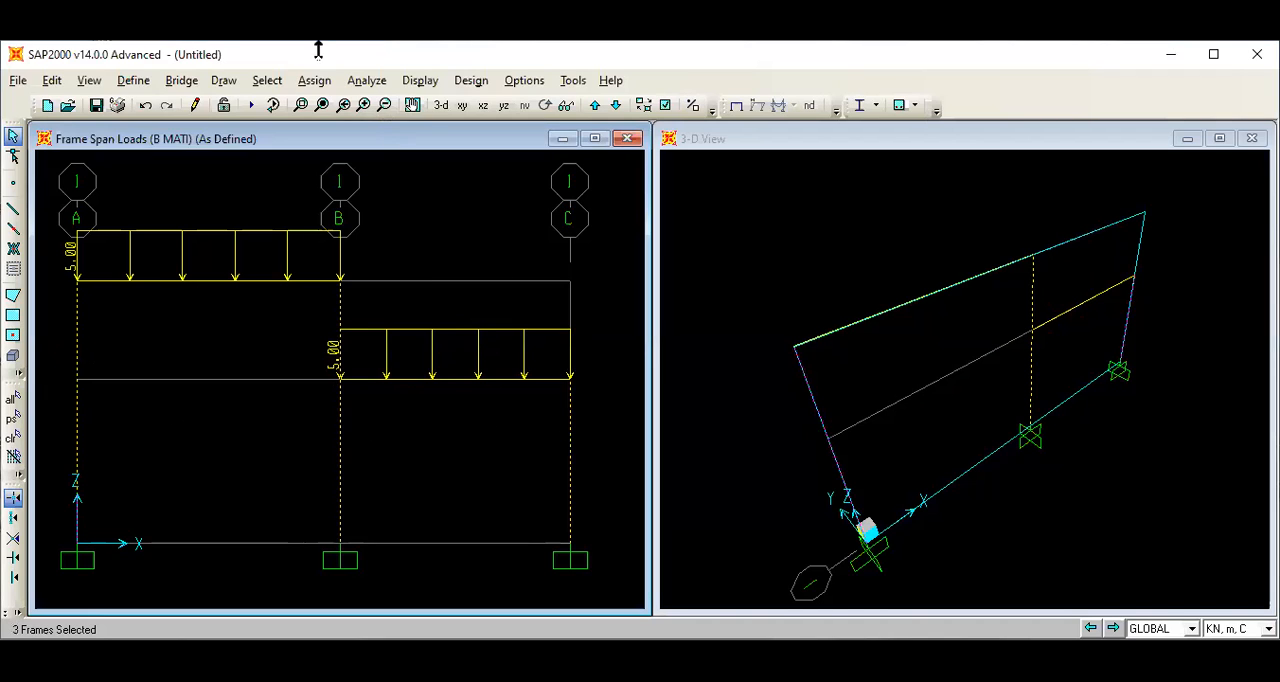
click(312, 80)
mouse_move(405, 140)
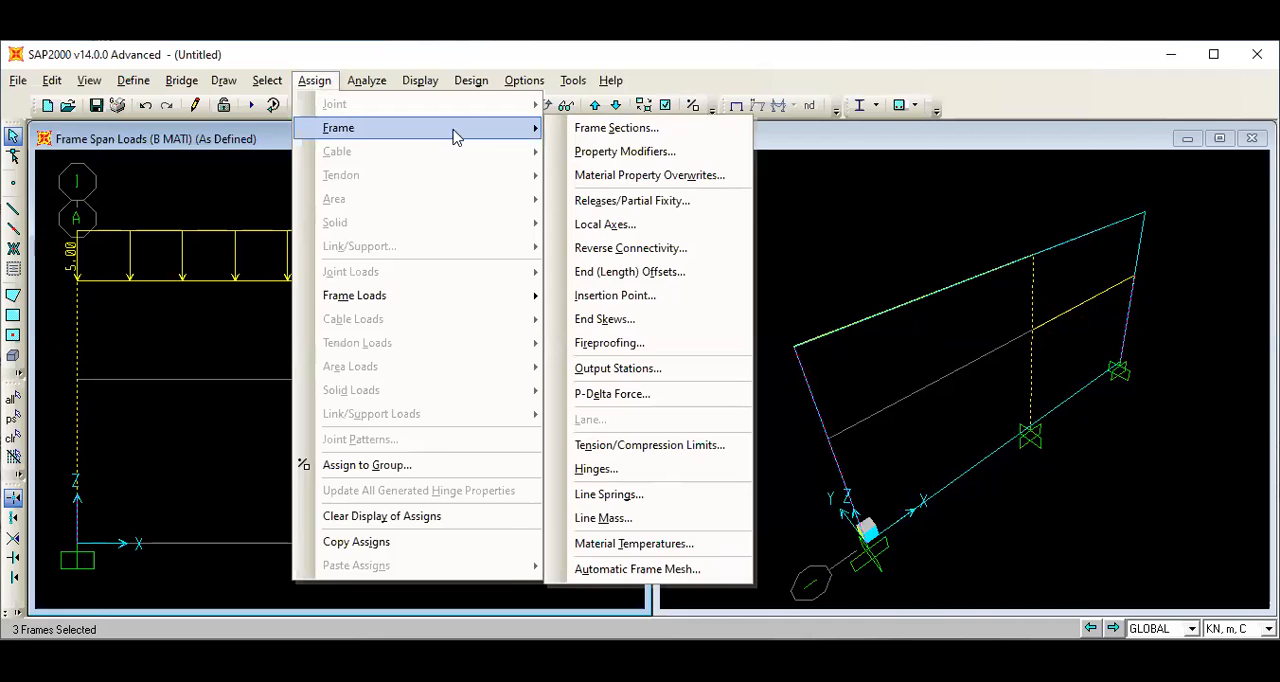
click(628, 133)
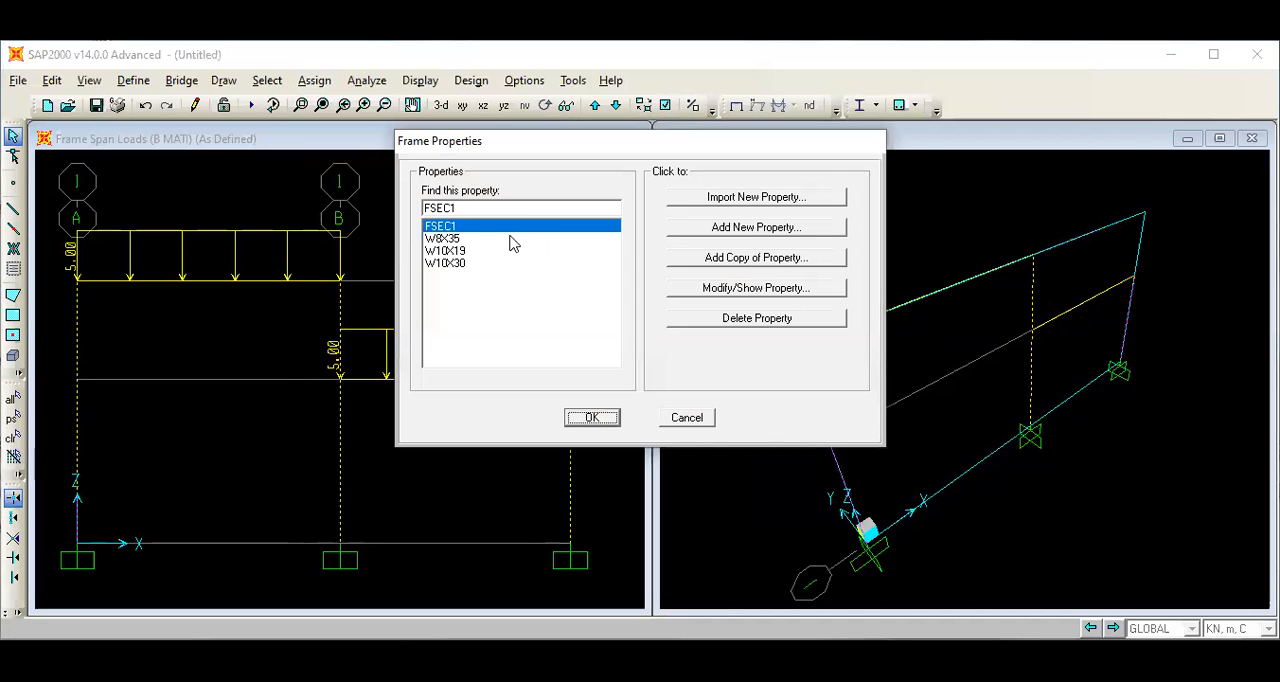
click(509, 238)
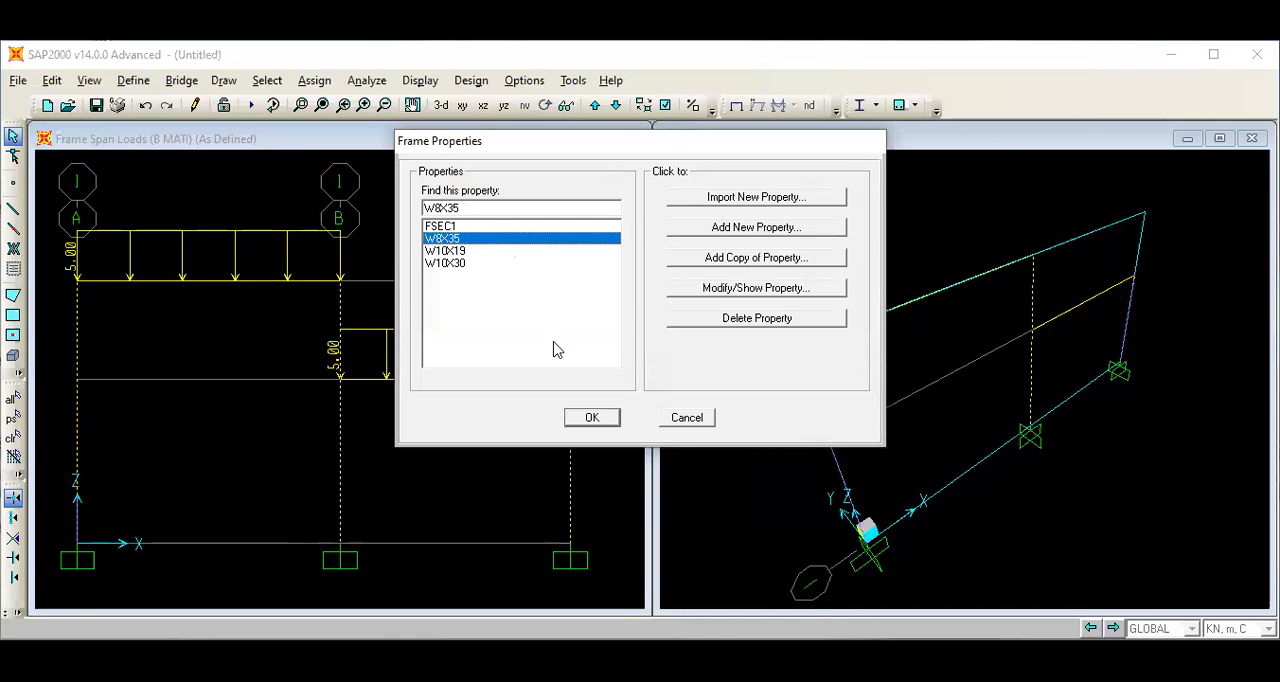
click(603, 424)
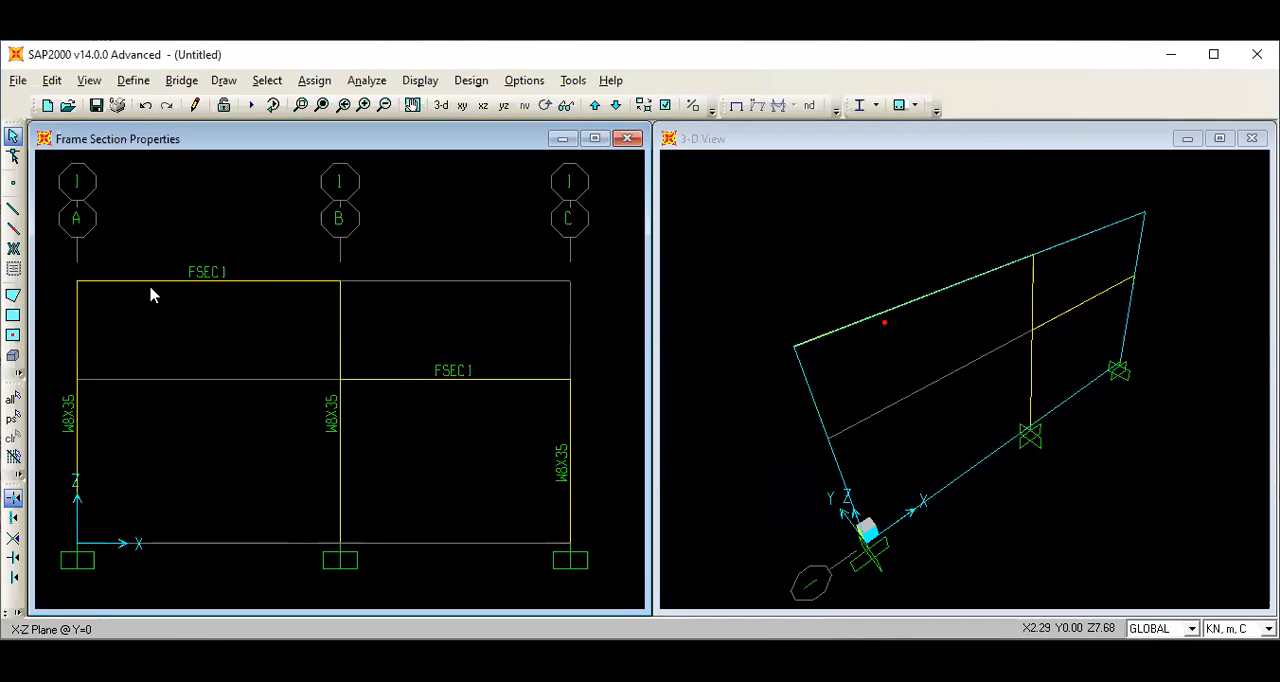
Assign the W10X19 frame section to the upper beam between A and B.
click(145, 289)
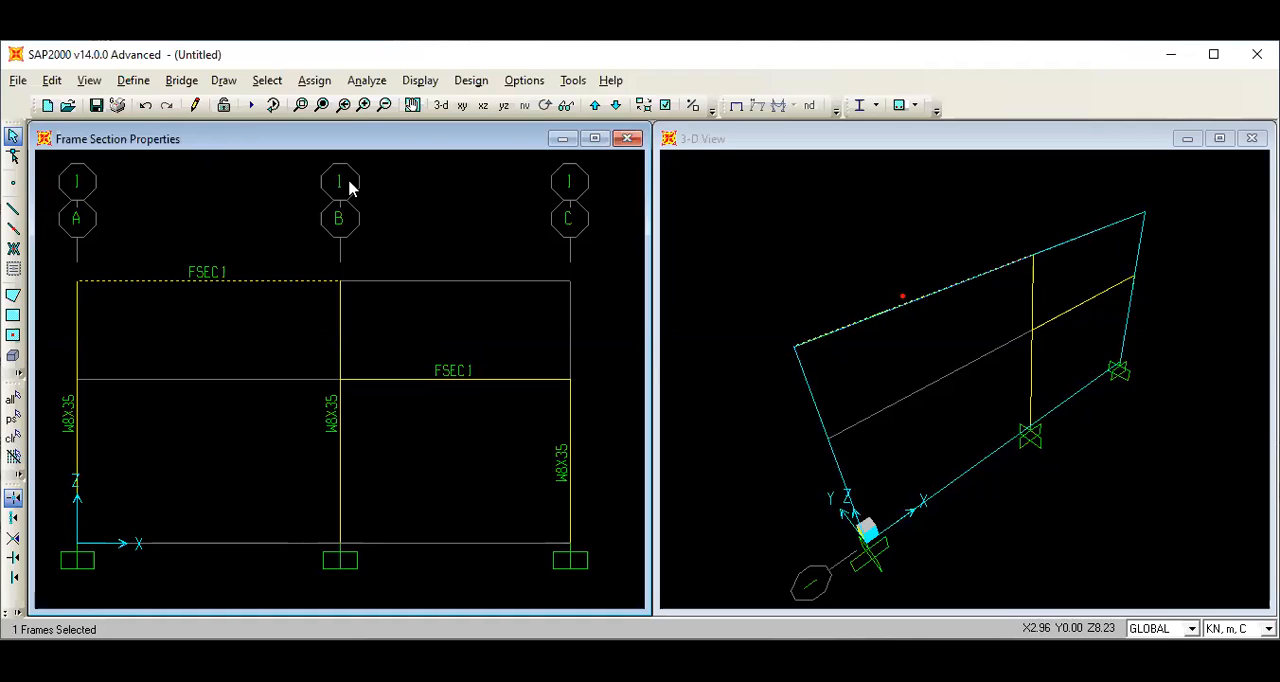
click(314, 80)
mouse_move(480, 127)
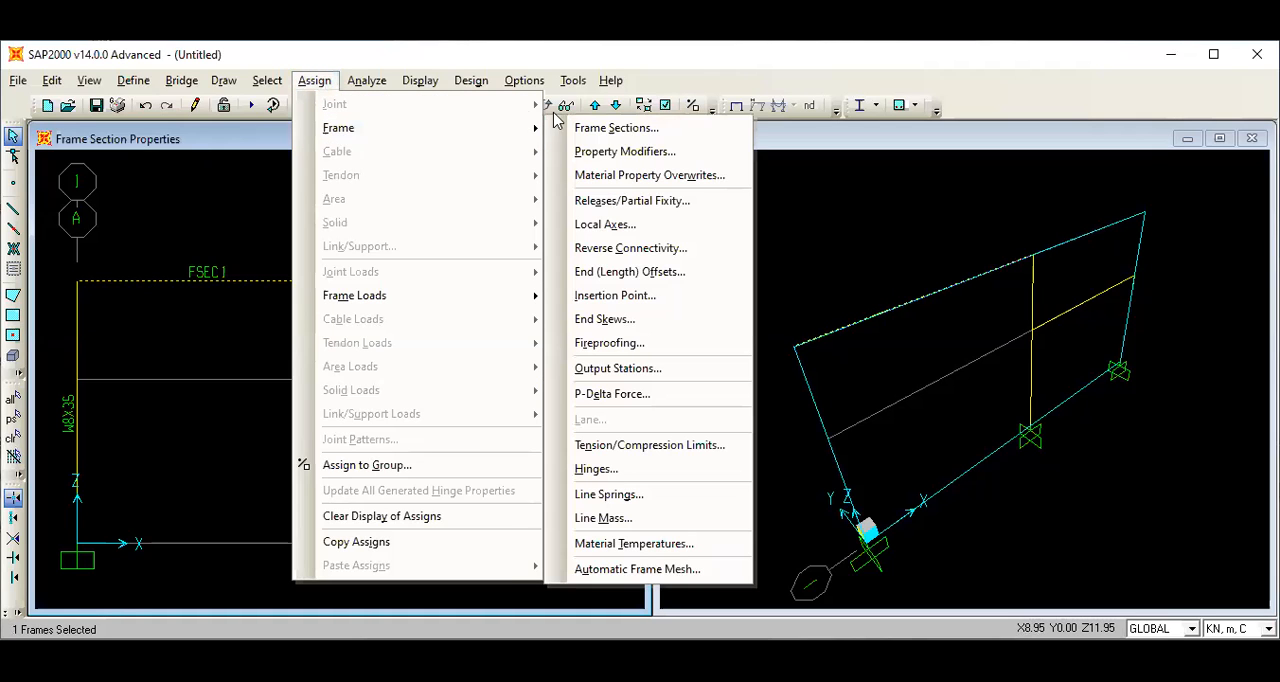
click(638, 135)
click(500, 251)
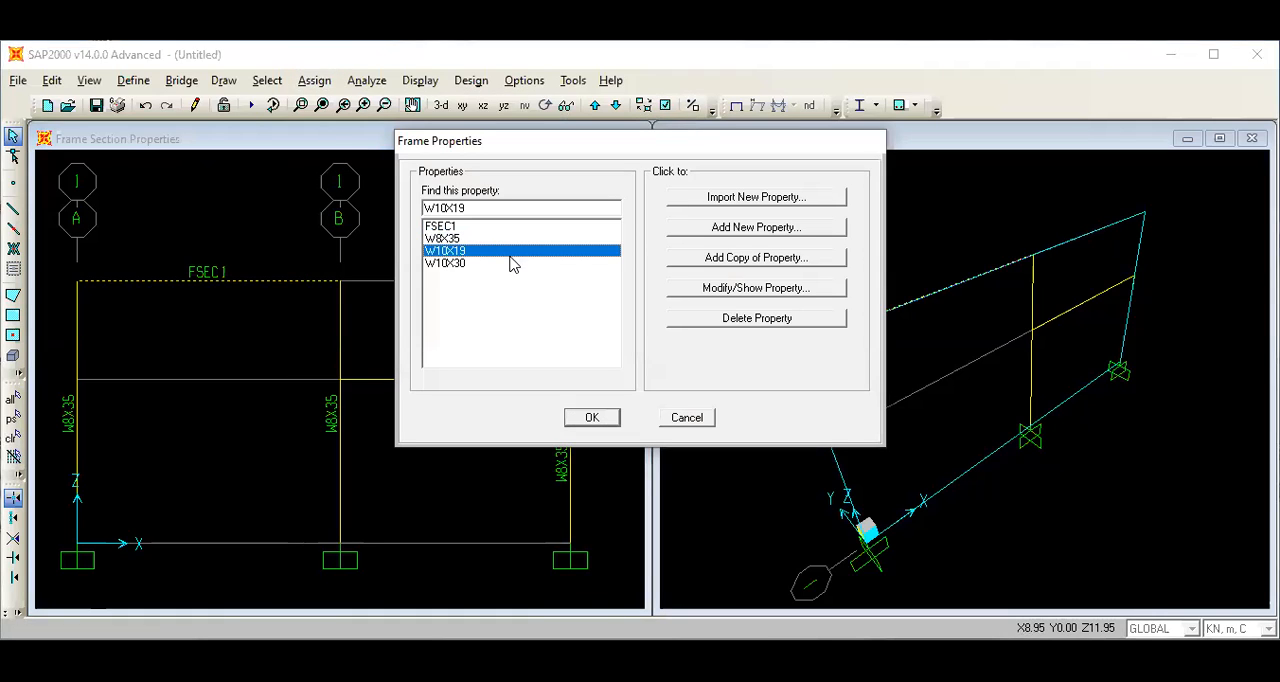
click(595, 419)
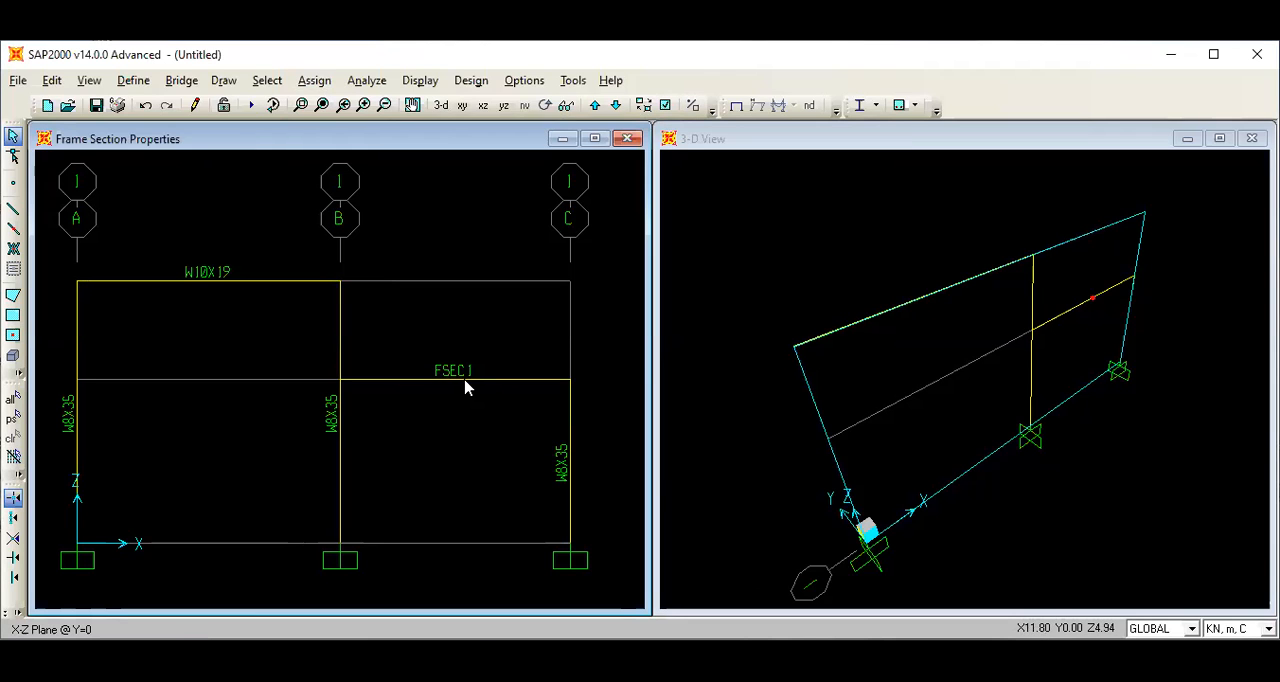
Assign the W10X30 frame section to the lower beam between B and C.
click(461, 380)
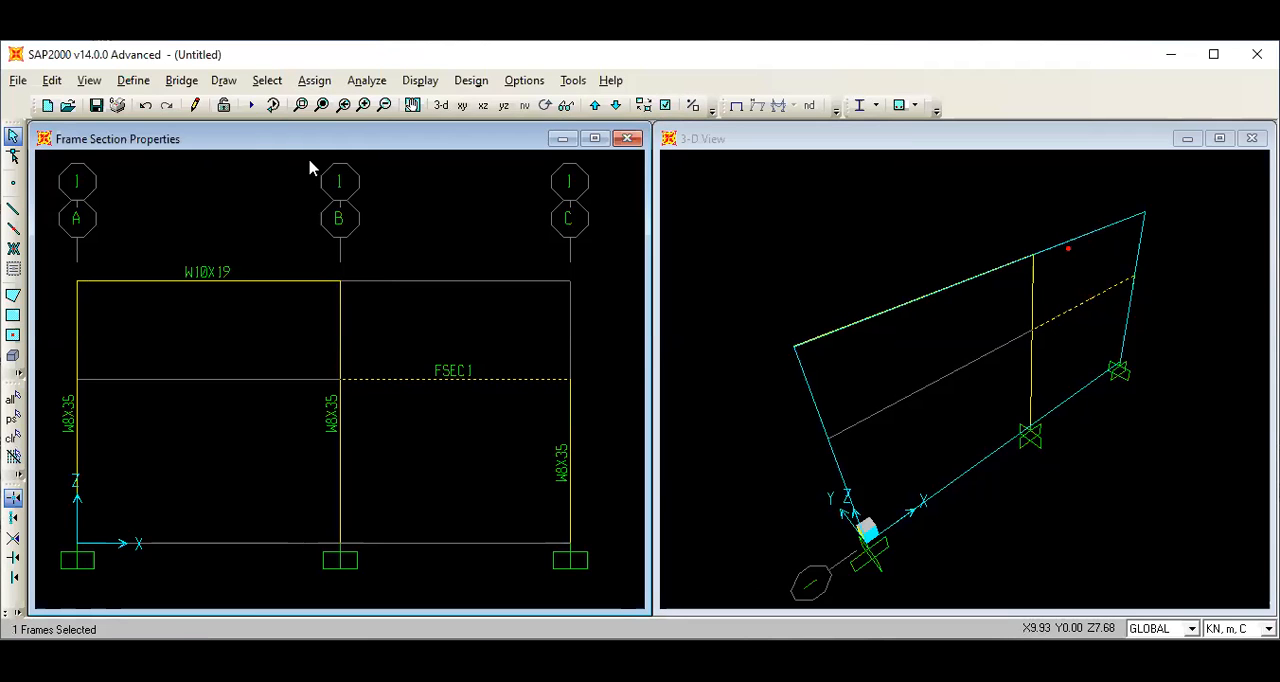
click(314, 80)
mouse_move(330, 133)
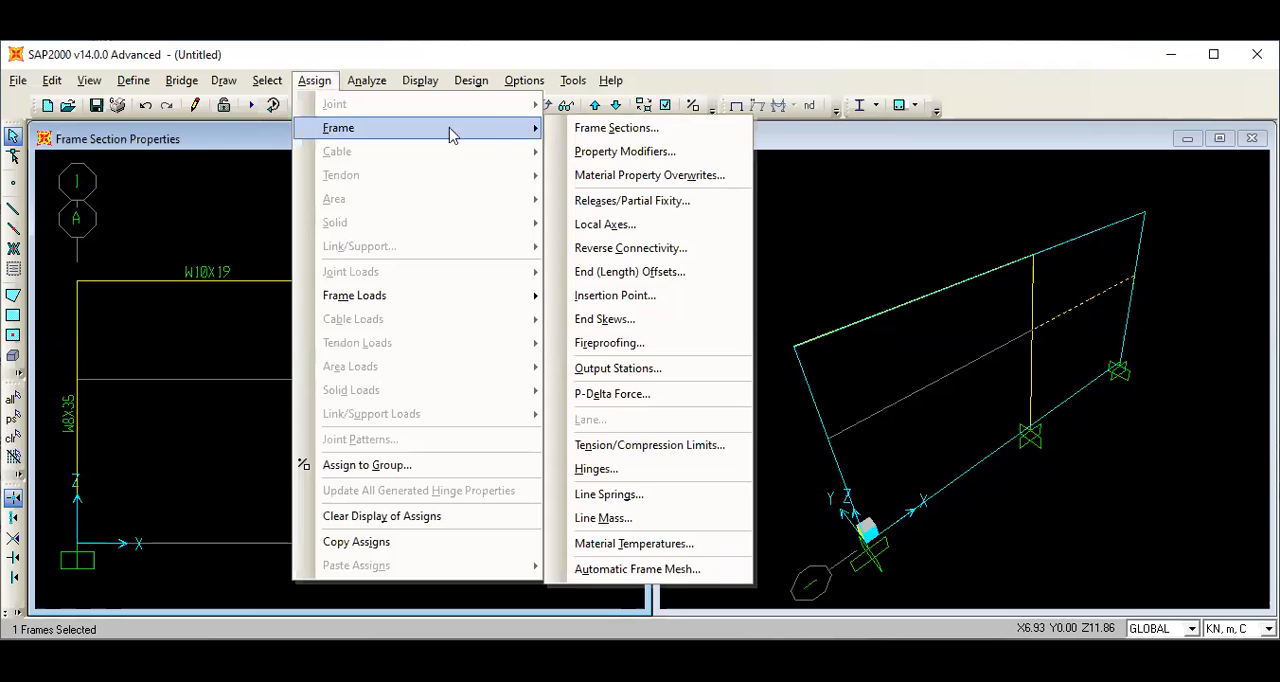
click(612, 124)
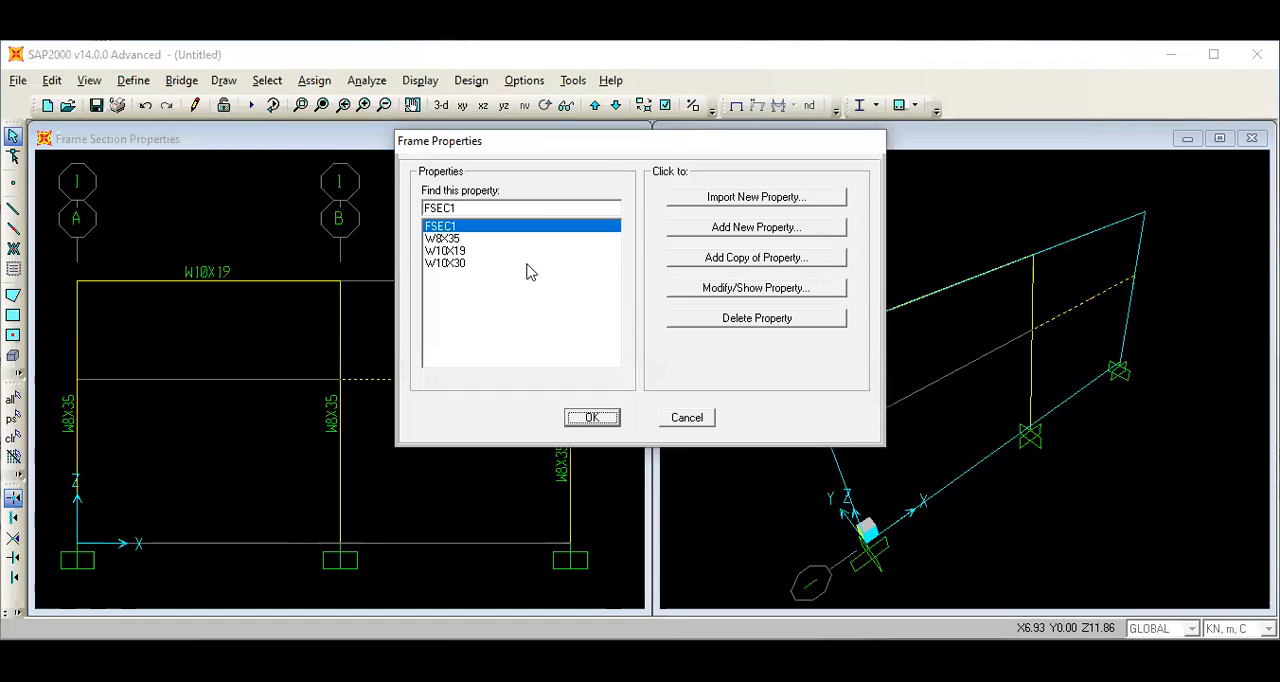
click(525, 263)
click(591, 419)
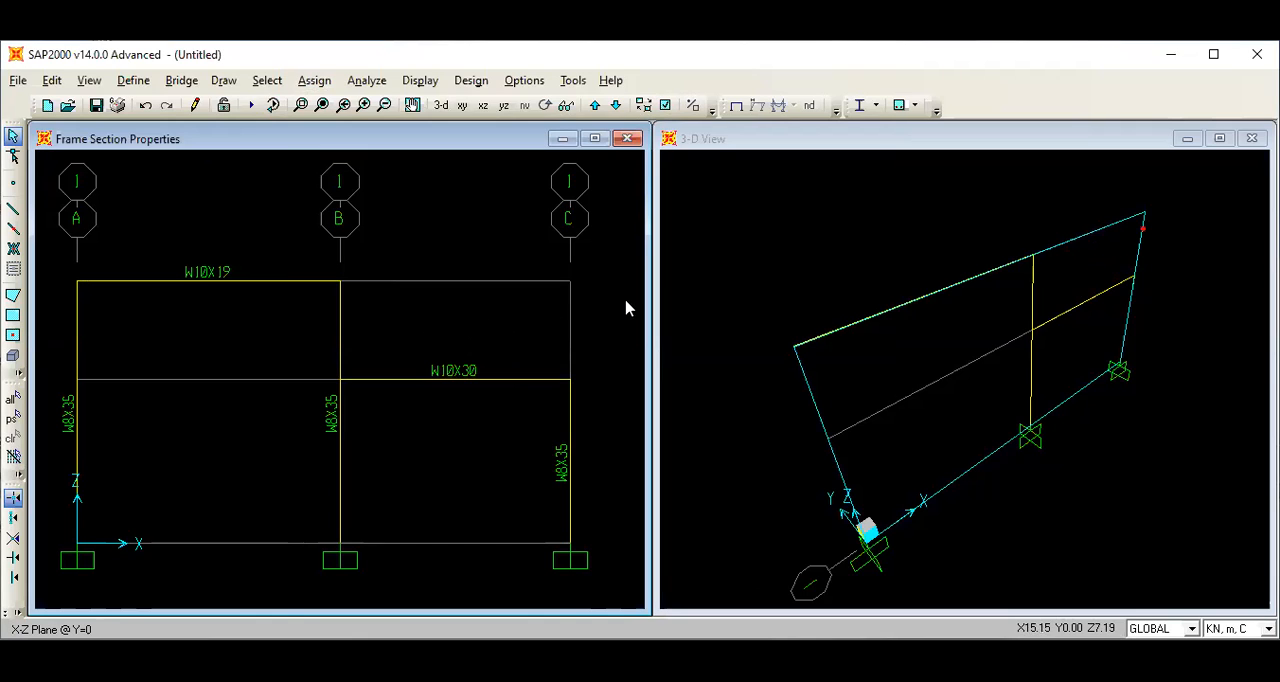
Show the 3-D view extruded and colour the members by section.
click(786, 280)
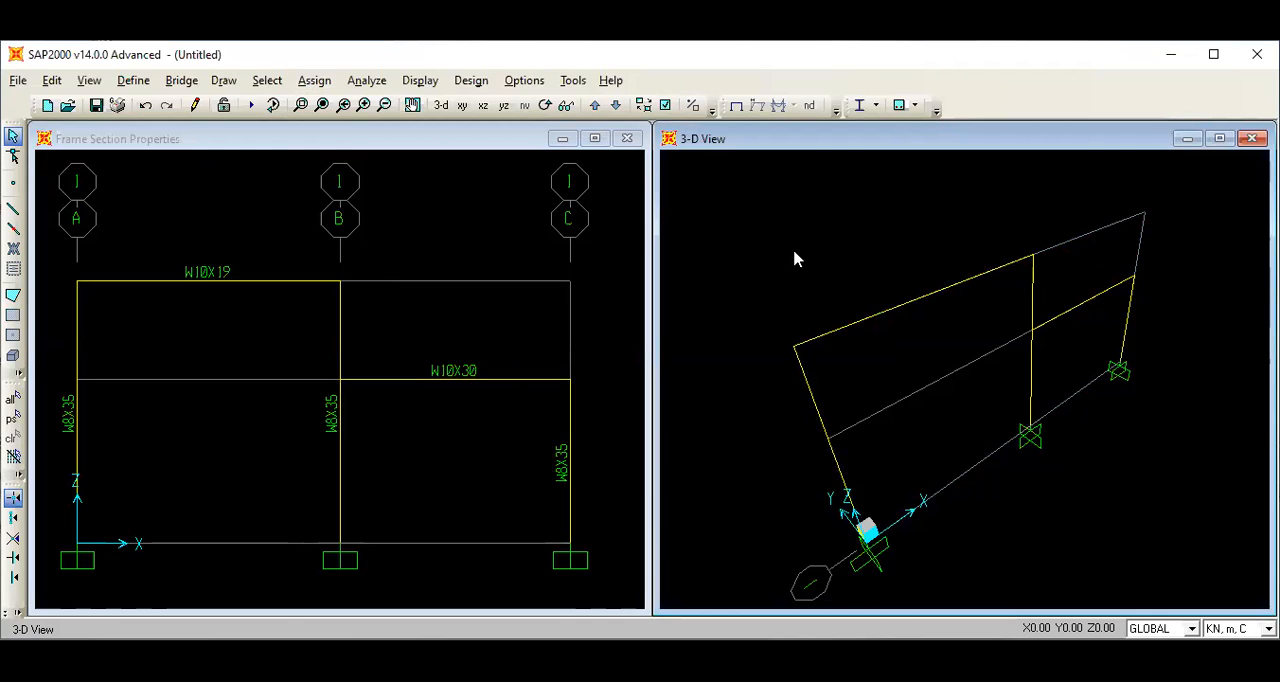
click(665, 106)
click(623, 243)
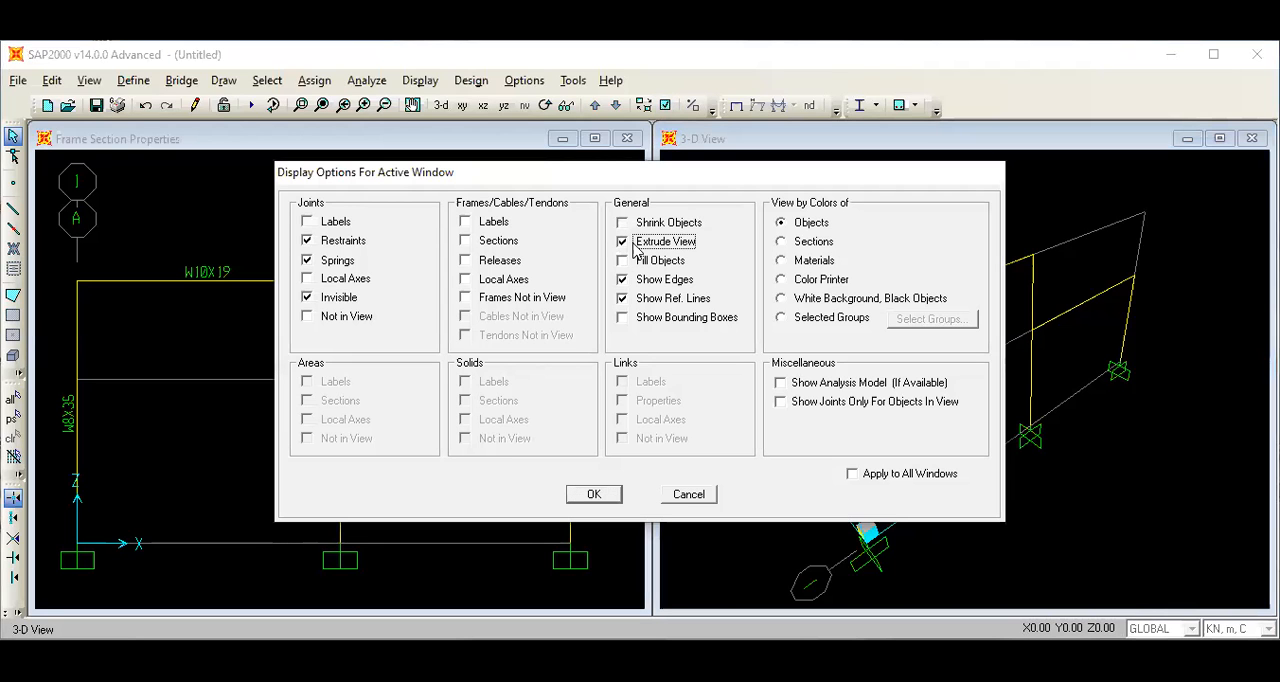
click(781, 243)
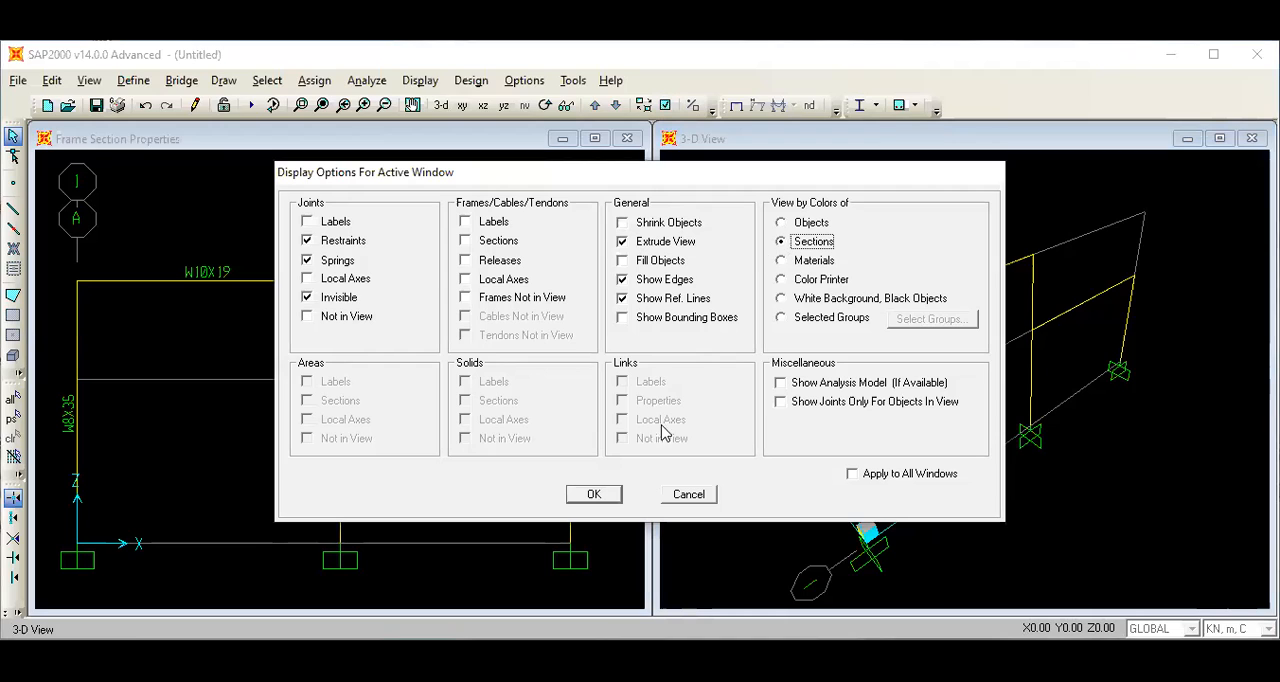
click(603, 499)
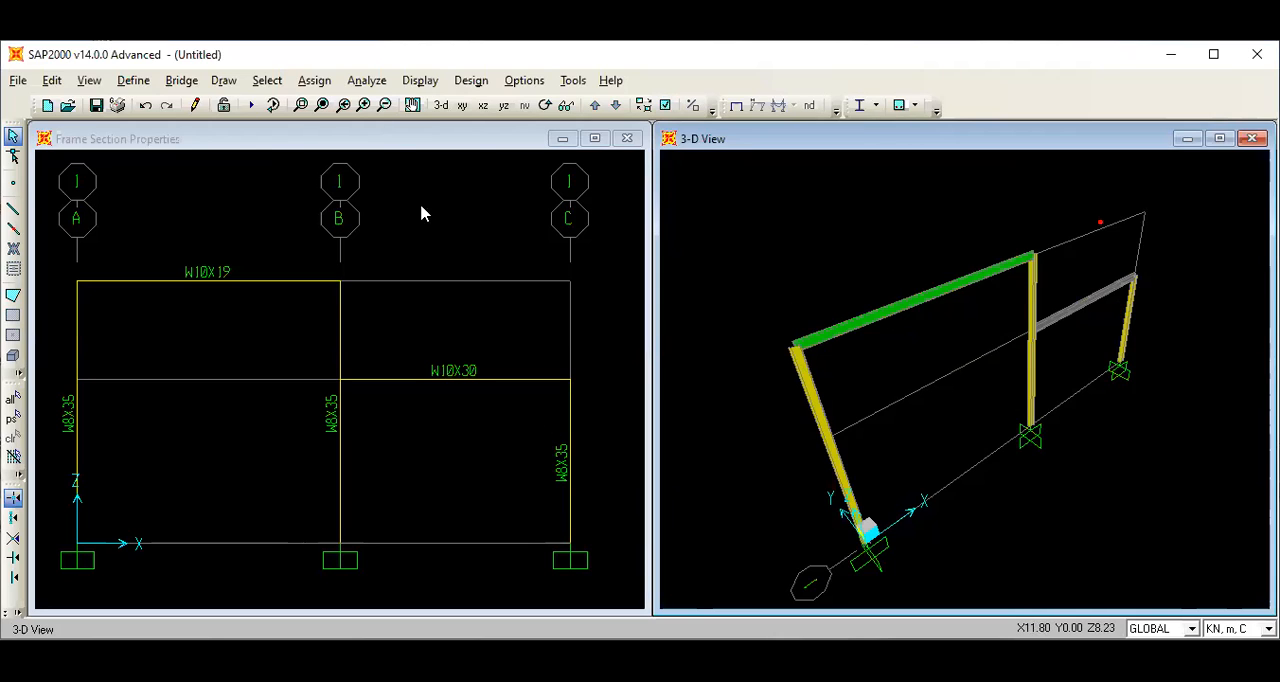
Exclude the DEAD and MODAL load cases and run the analysis for B MATI and B HIDUP.
click(377, 83)
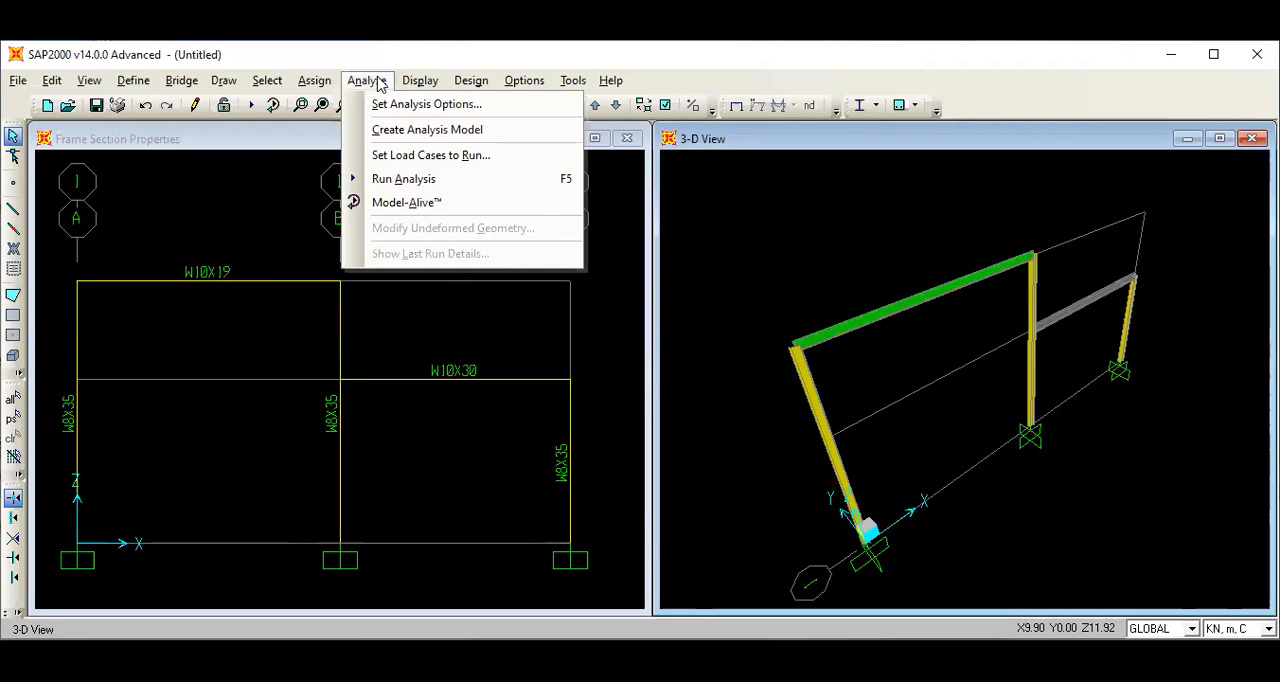
click(447, 179)
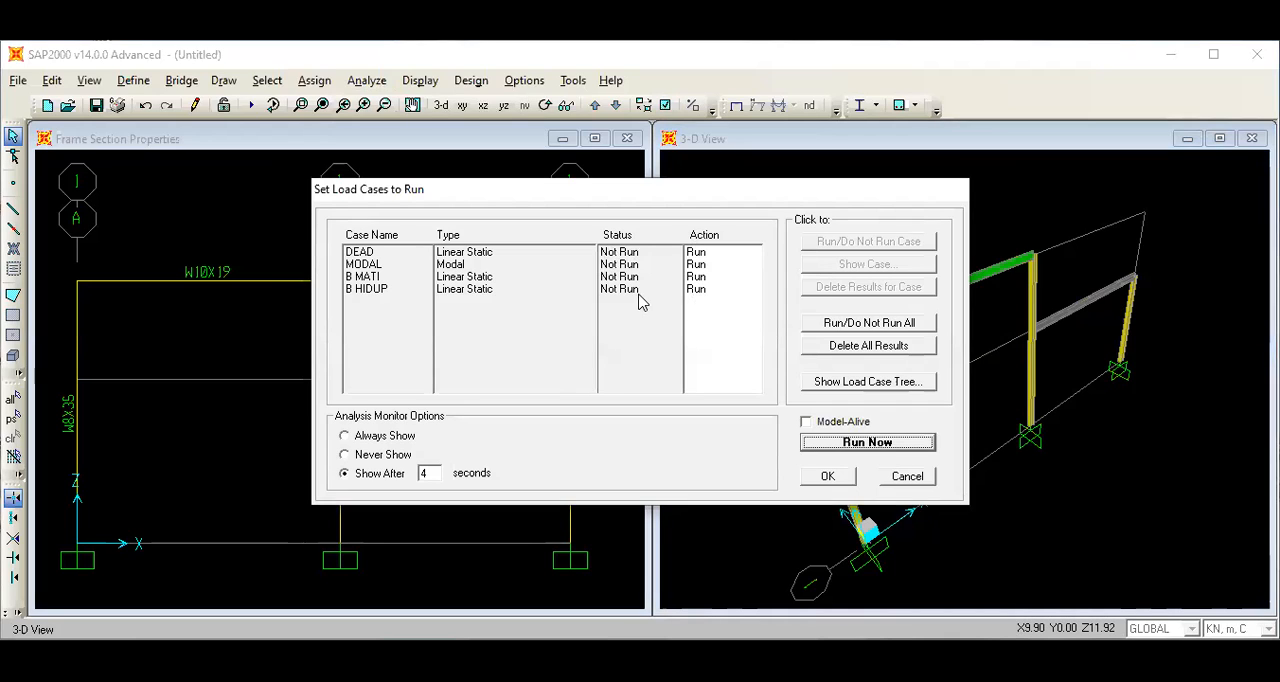
click(710, 252)
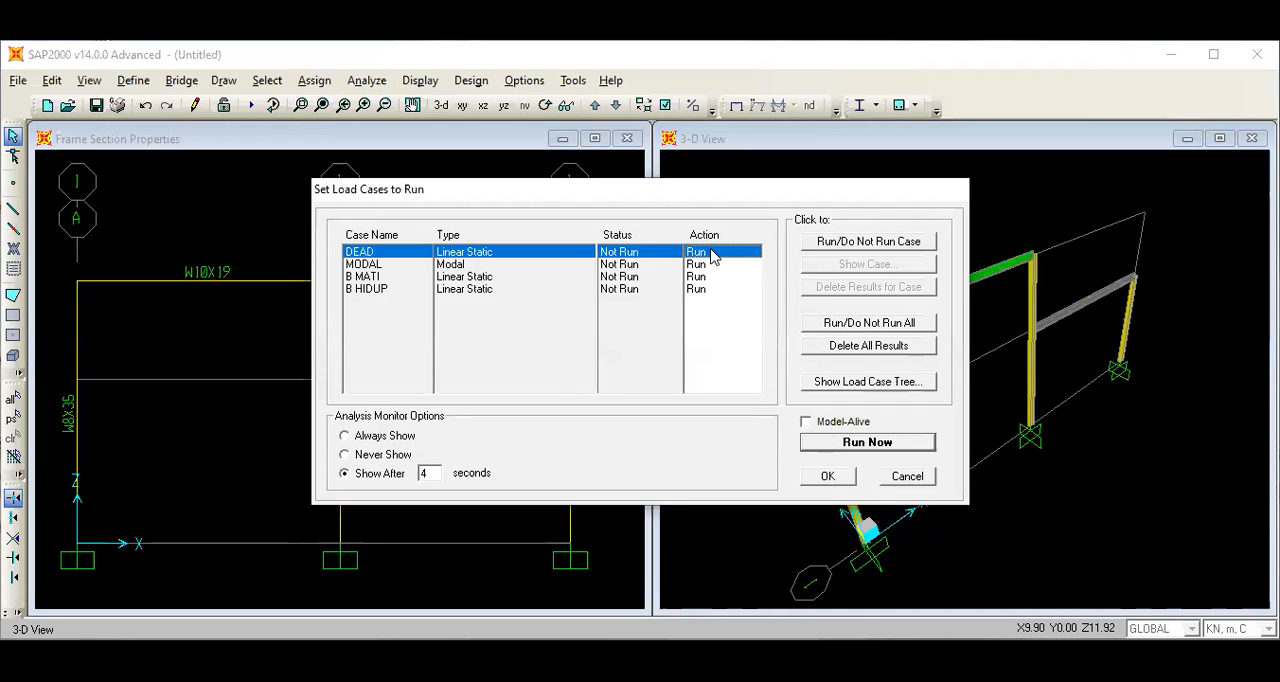
click(845, 245)
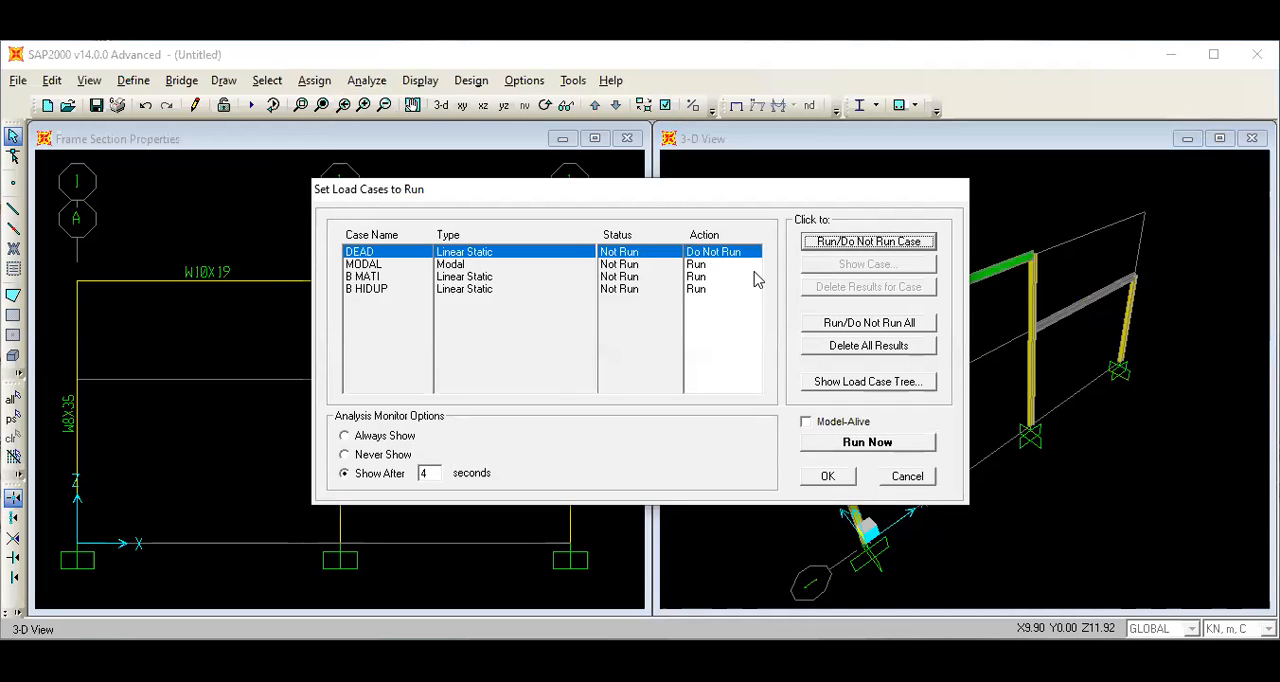
click(711, 264)
click(845, 244)
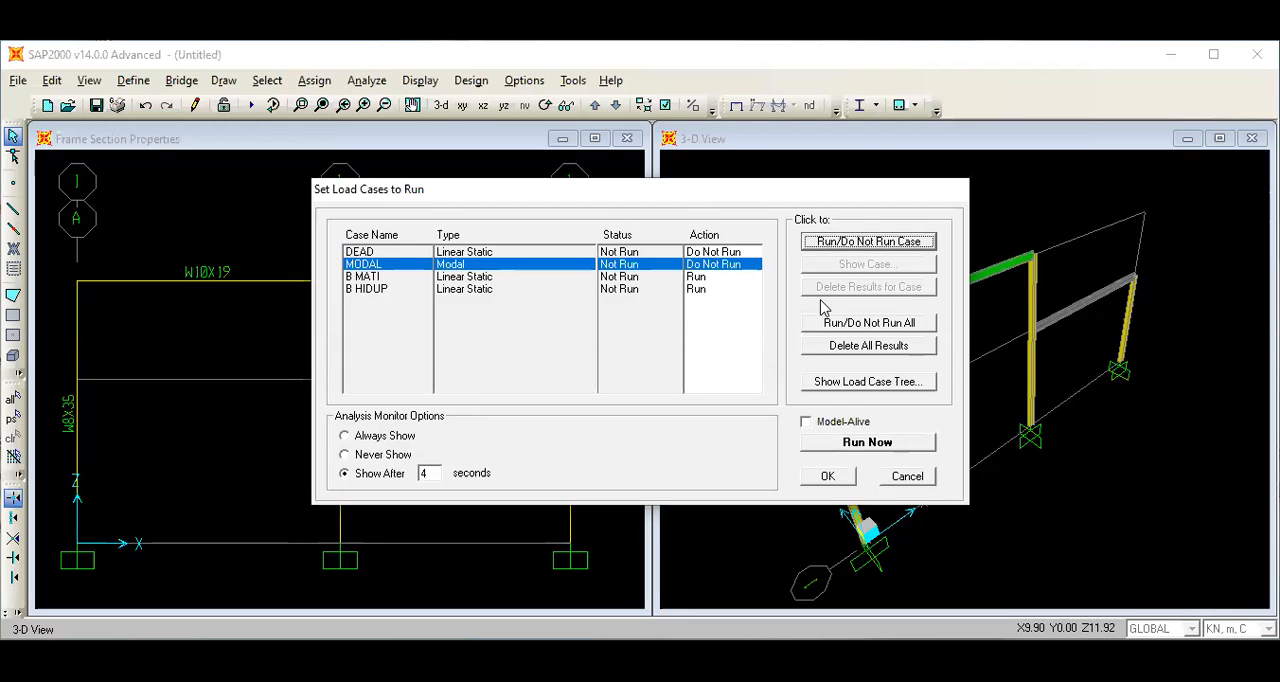
click(866, 443)
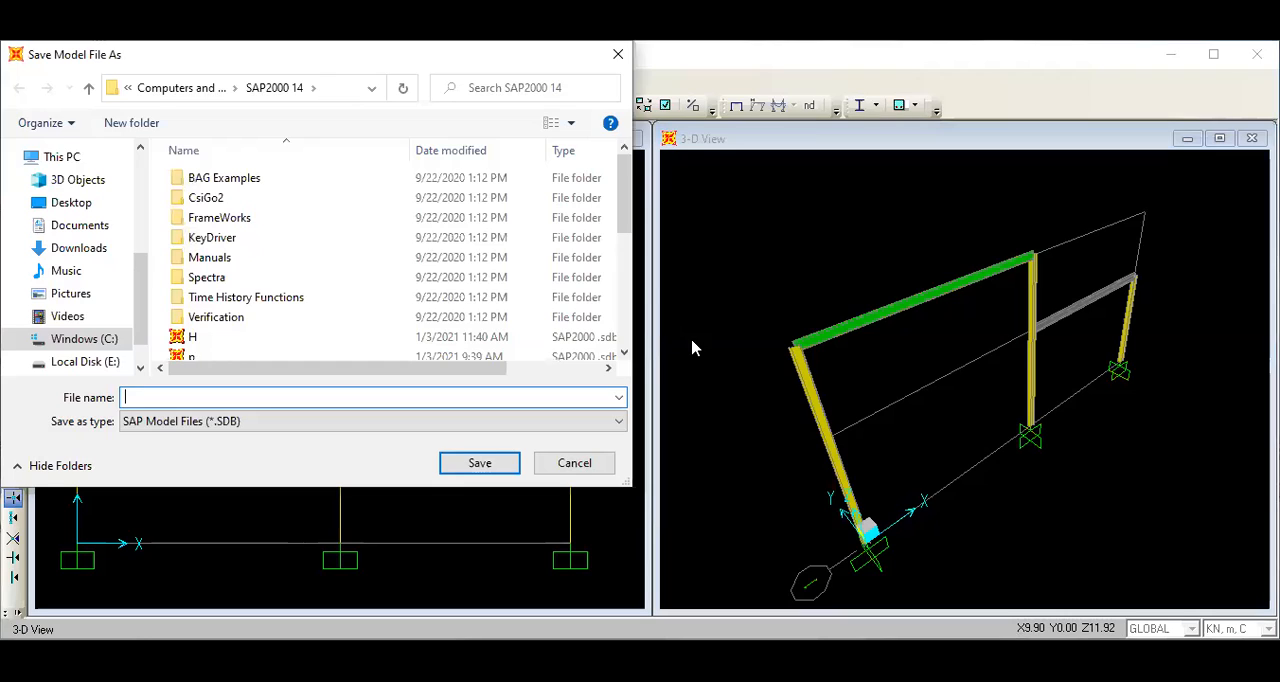
Save the model file as TG in the SAP2000 14 folder so the analysis can run.
text(T)
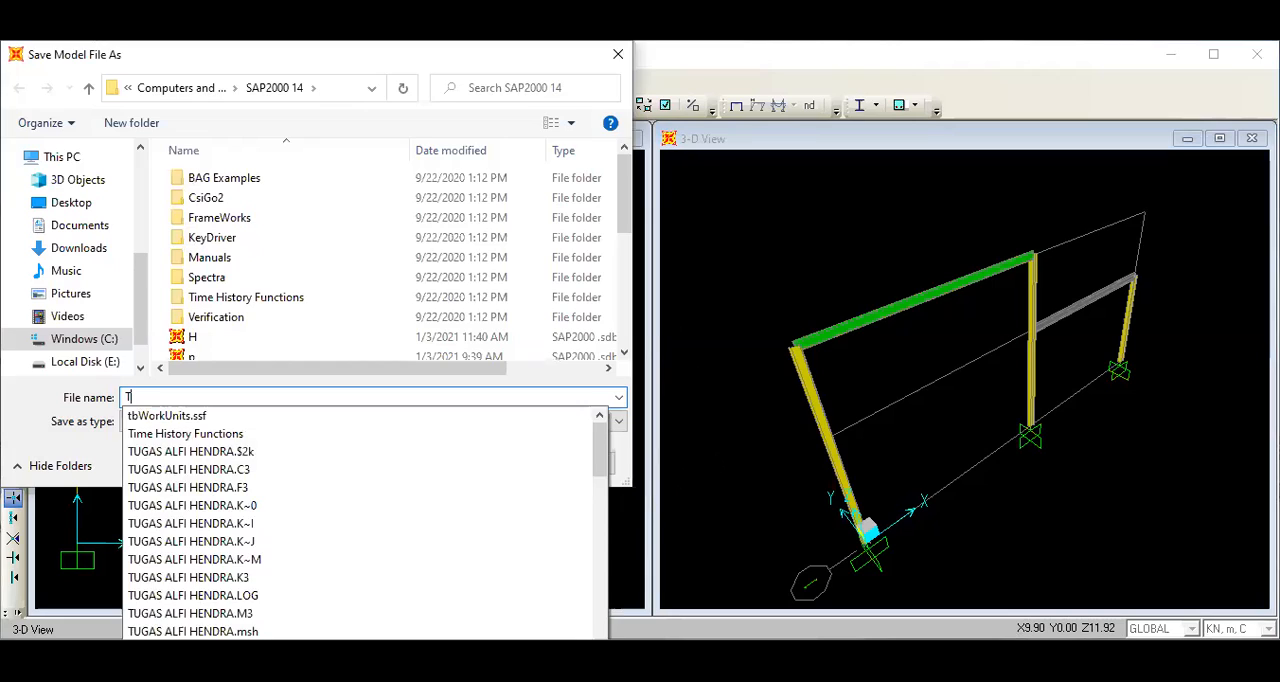
click(640, 482)
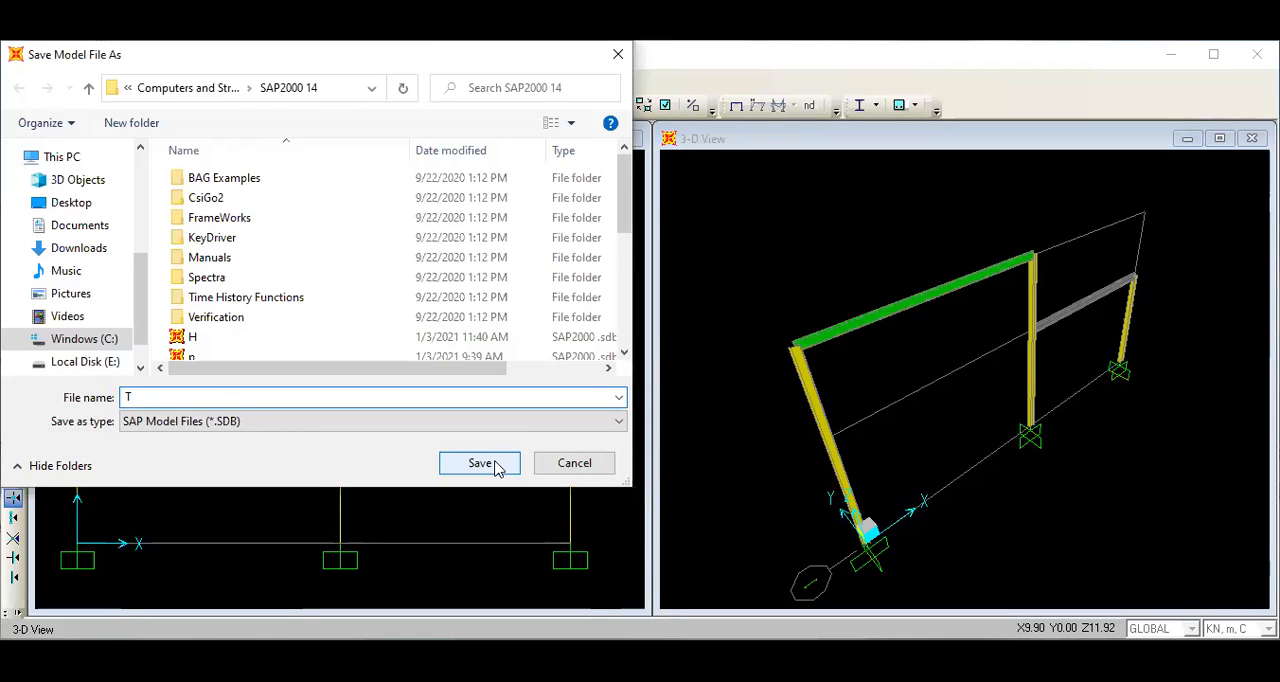
text(G)
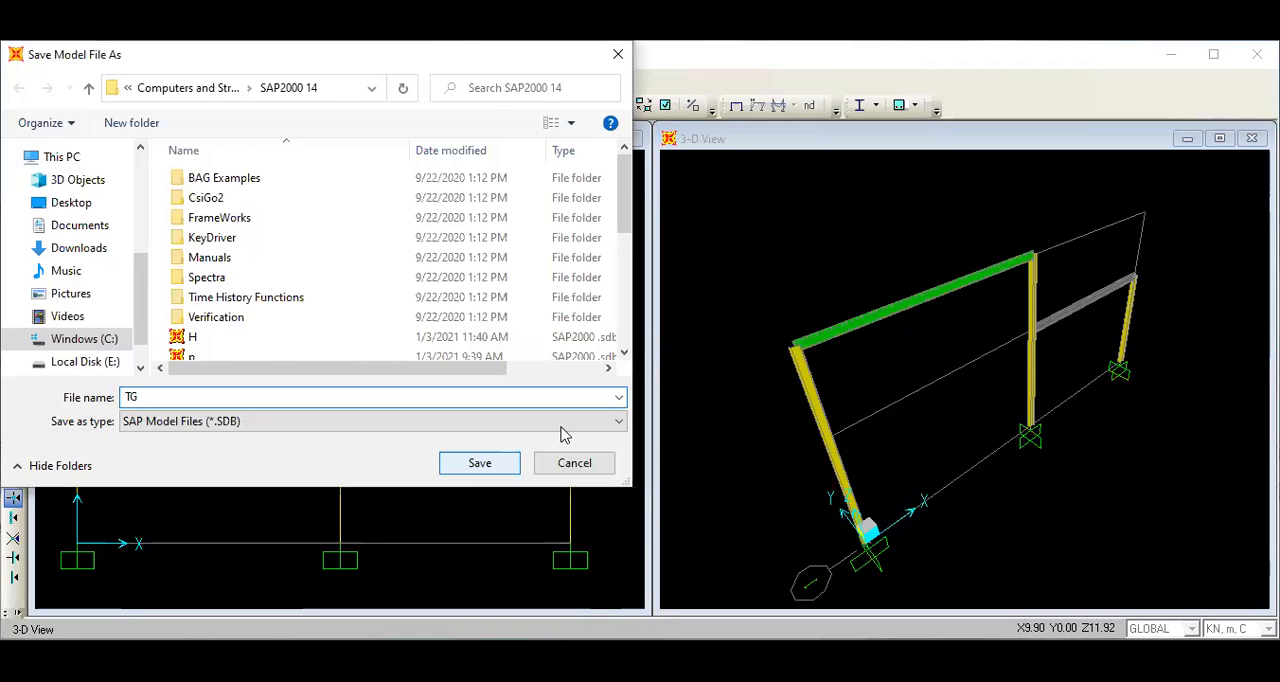
click(483, 464)
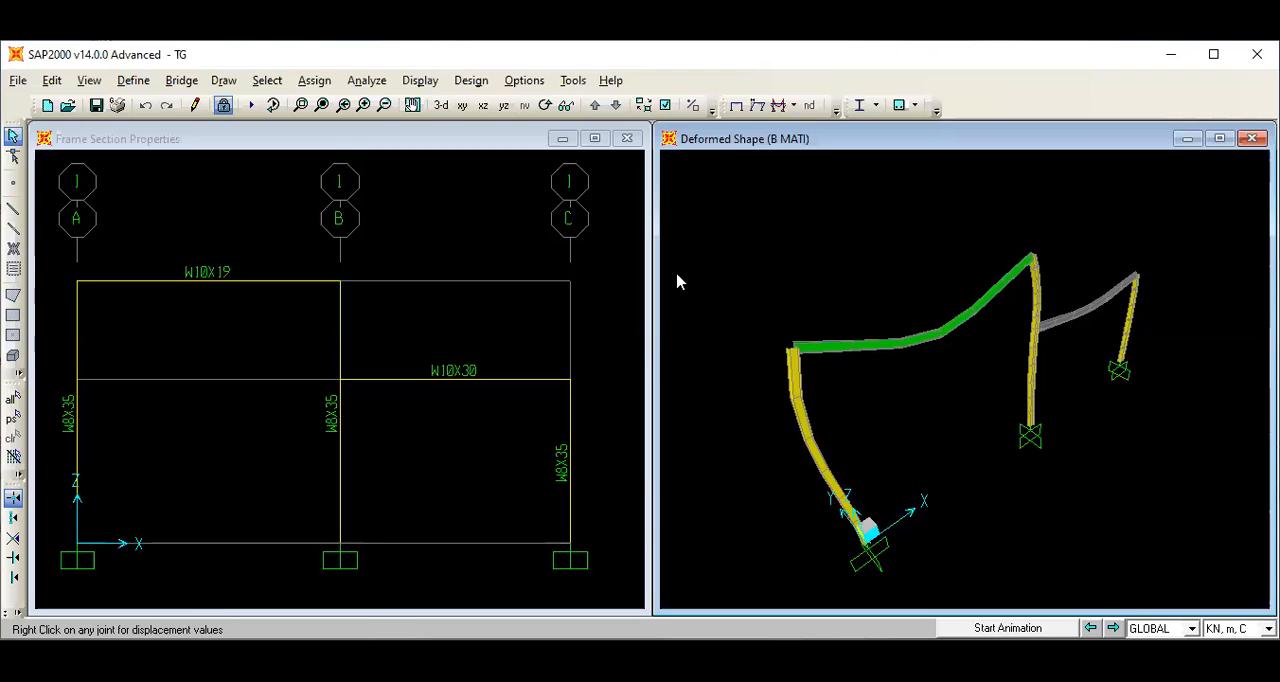
Display the Moment 3-3 frame diagram for B MATI in the 3-D view, with values shown on the diagram.
click(420, 82)
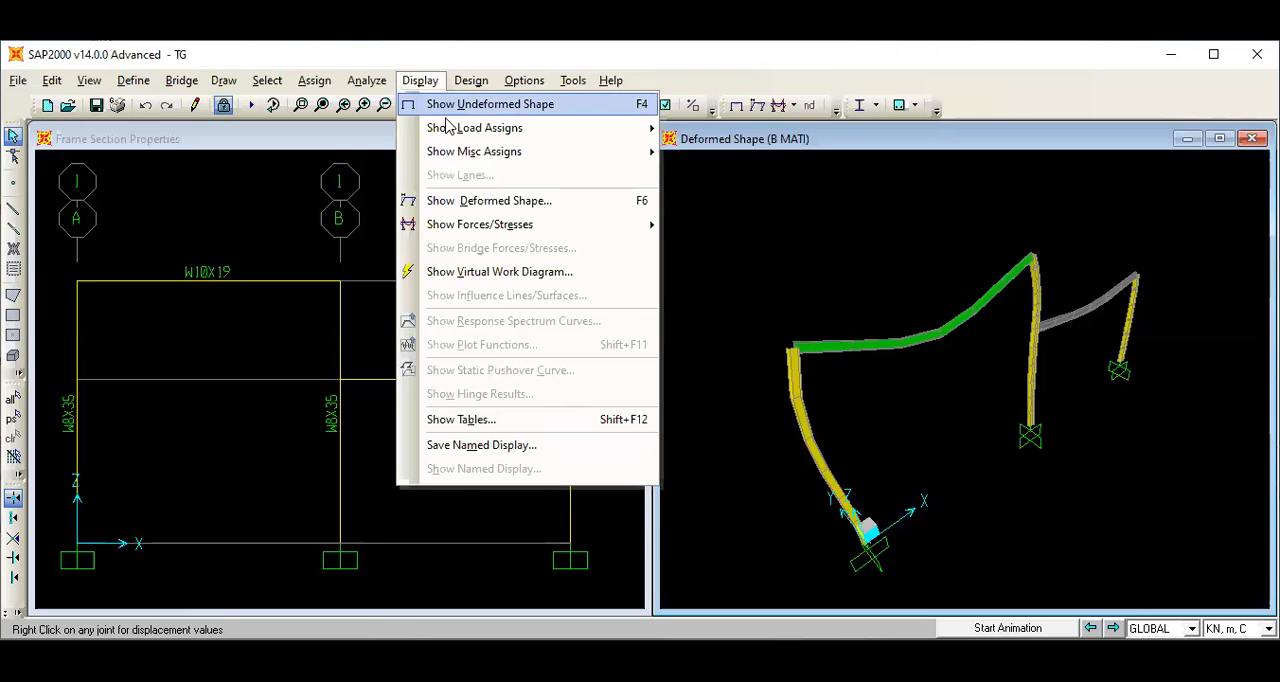
mouse_move(484, 230)
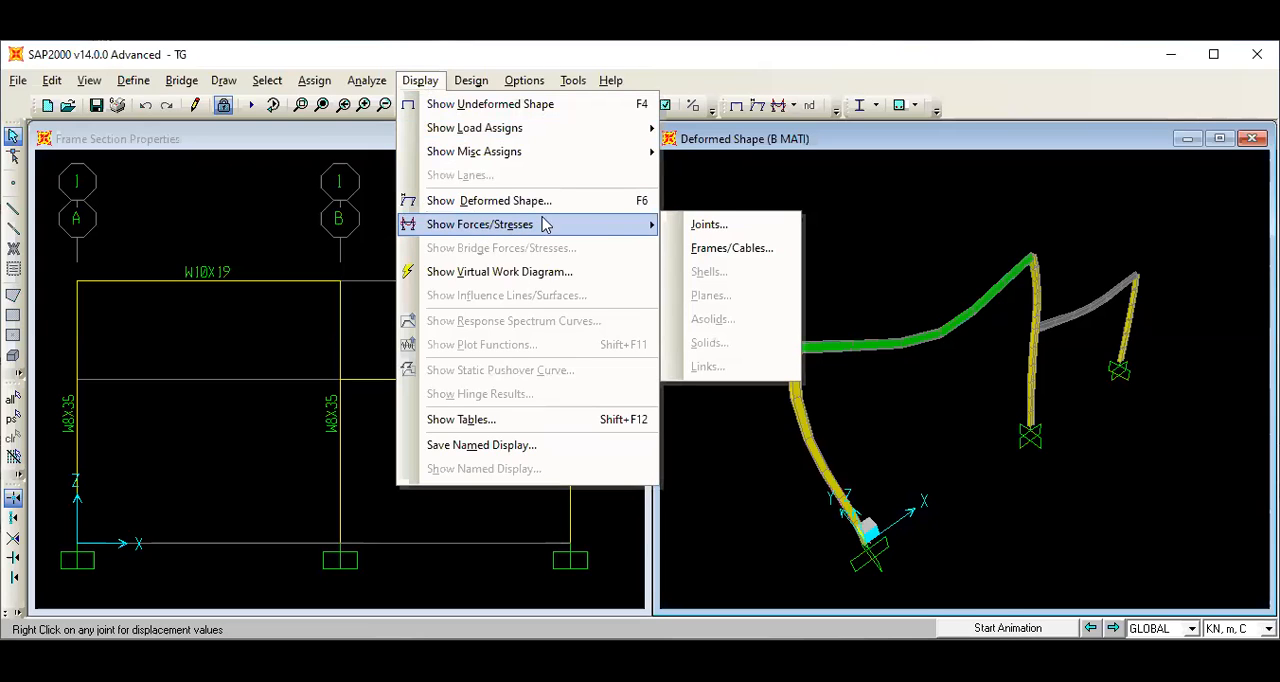
click(718, 250)
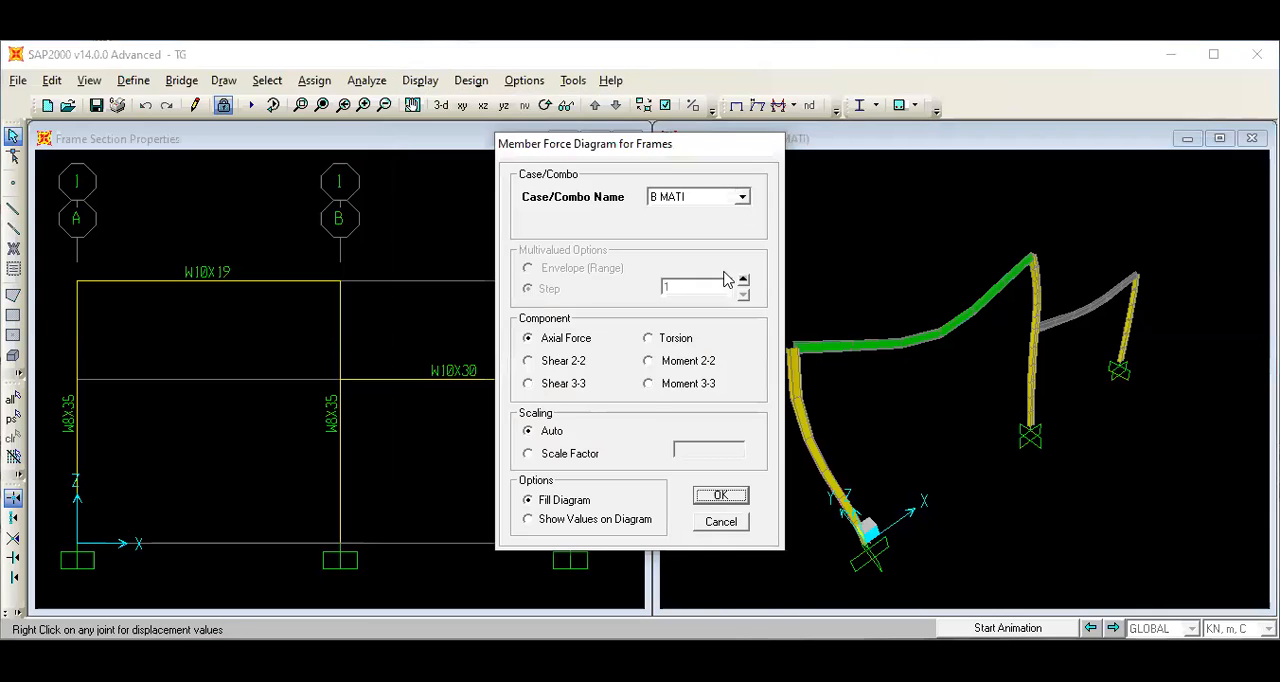
click(649, 384)
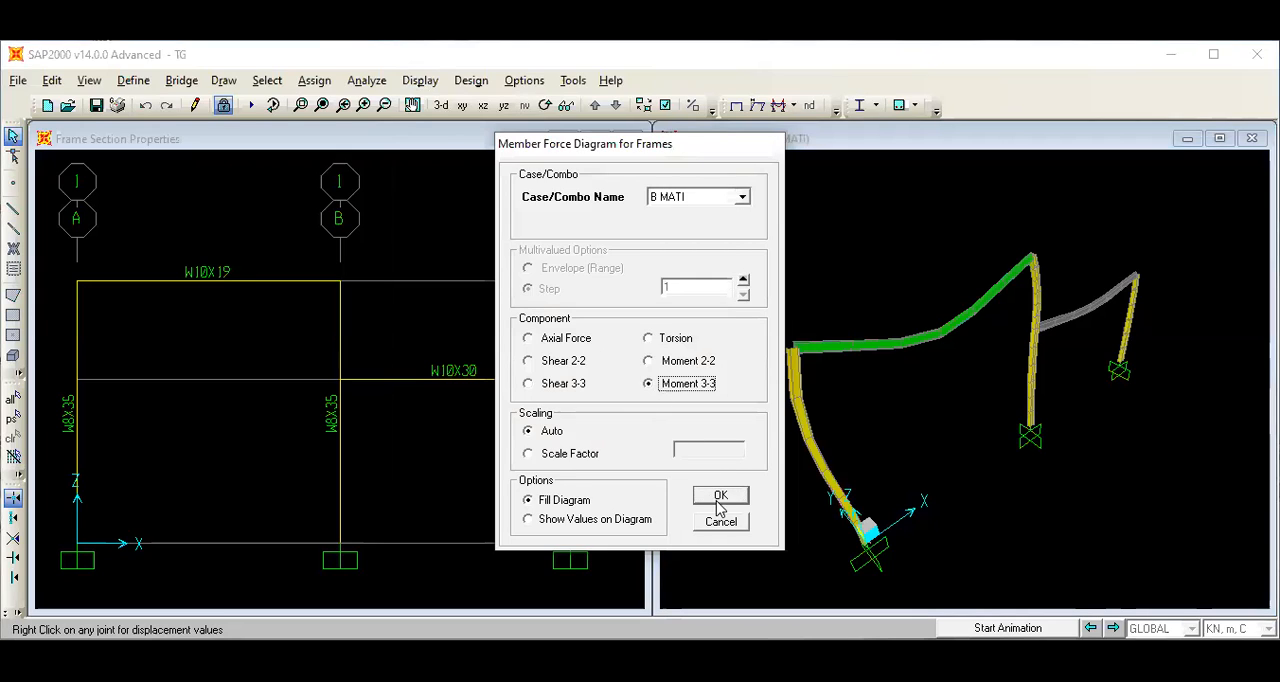
click(529, 520)
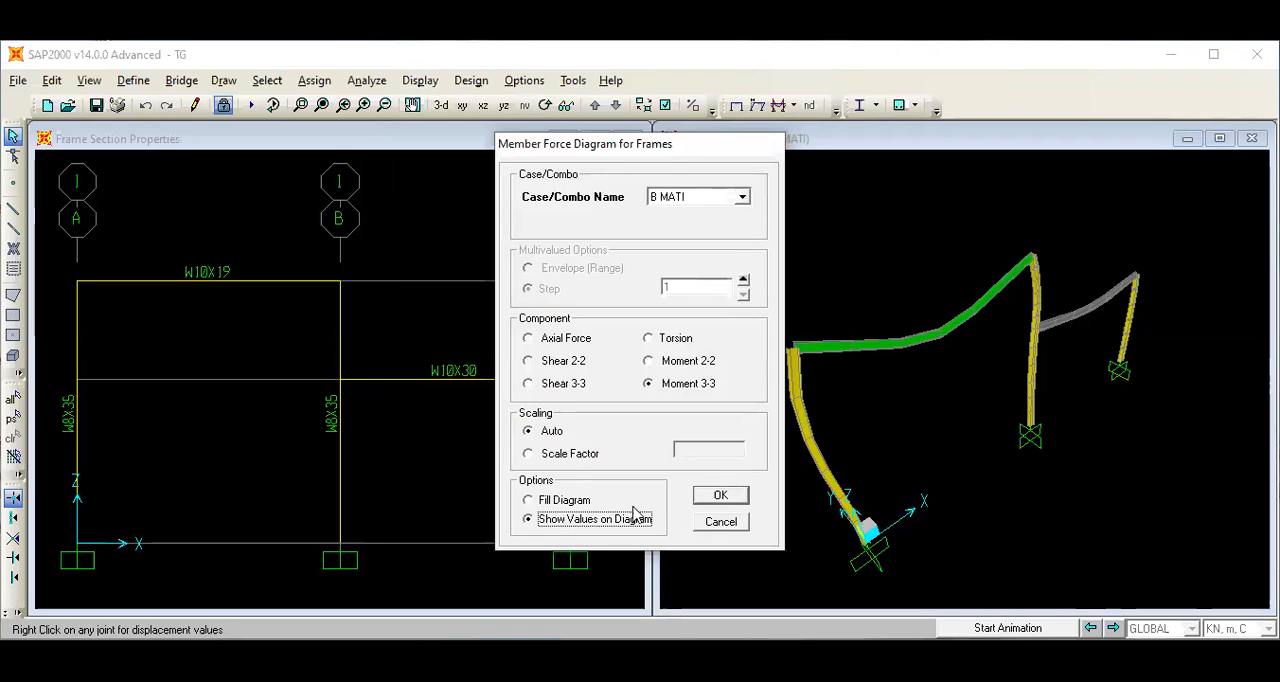
click(720, 495)
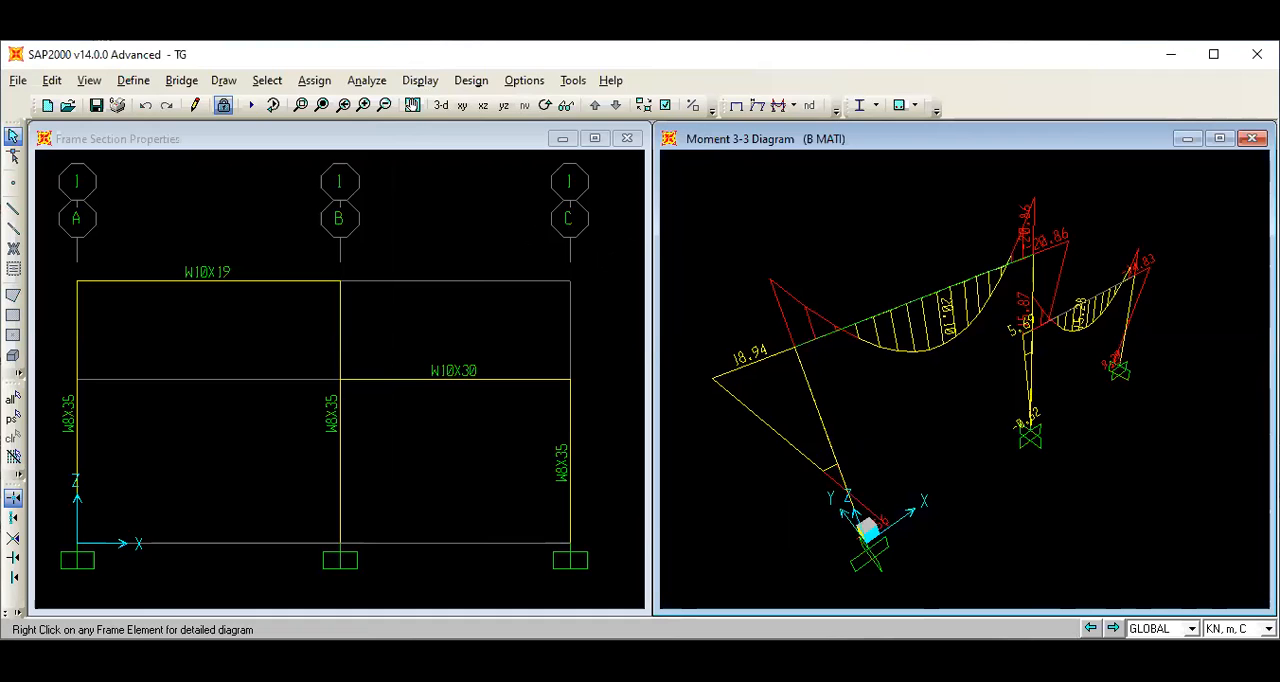
Change the display layout to three windows.
click(522, 85)
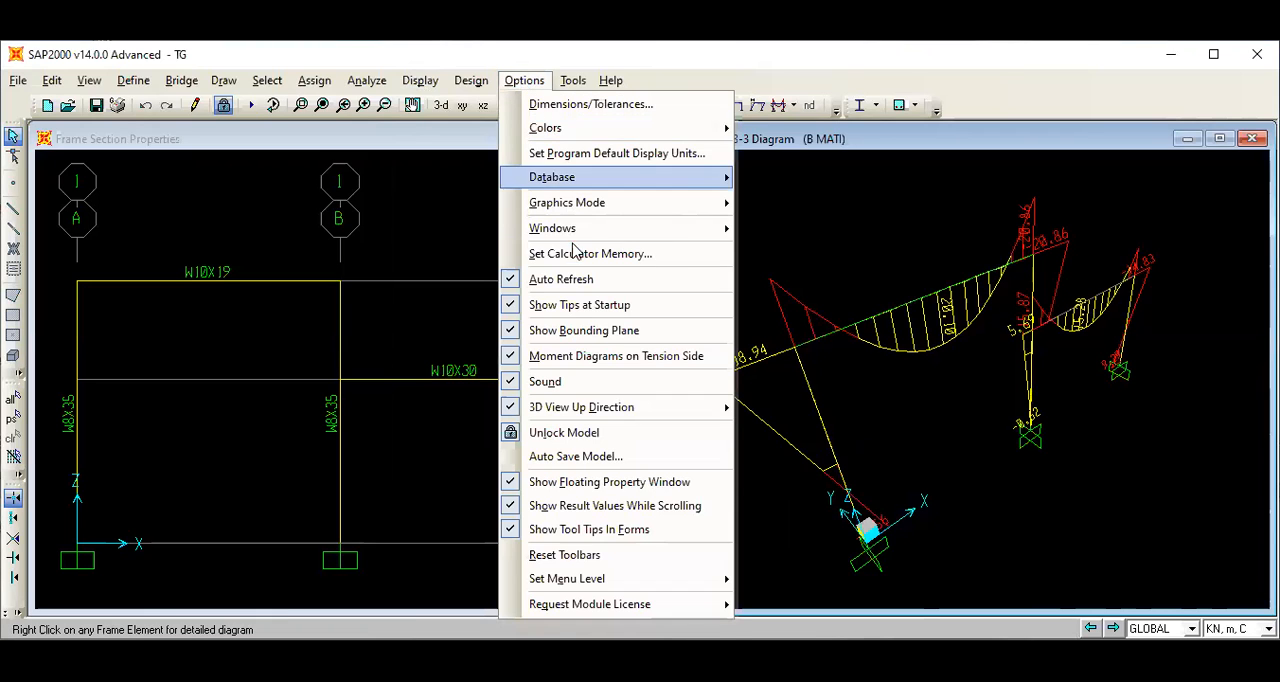
mouse_move(571, 229)
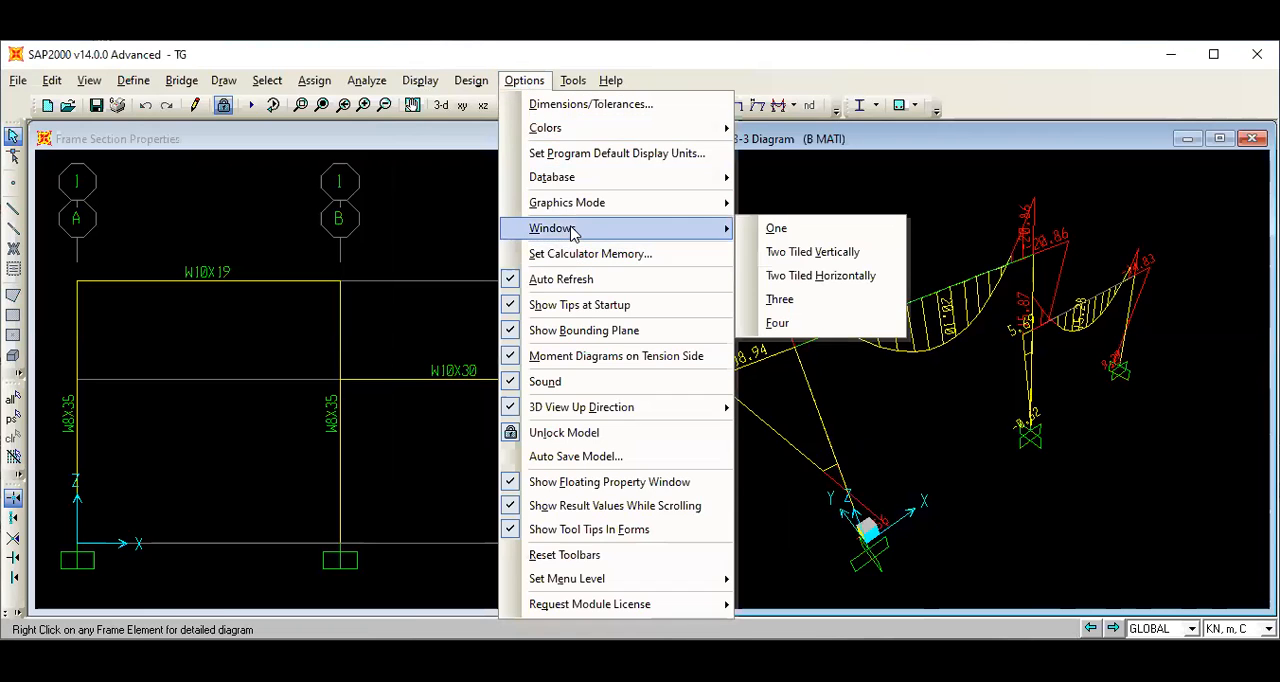
click(800, 302)
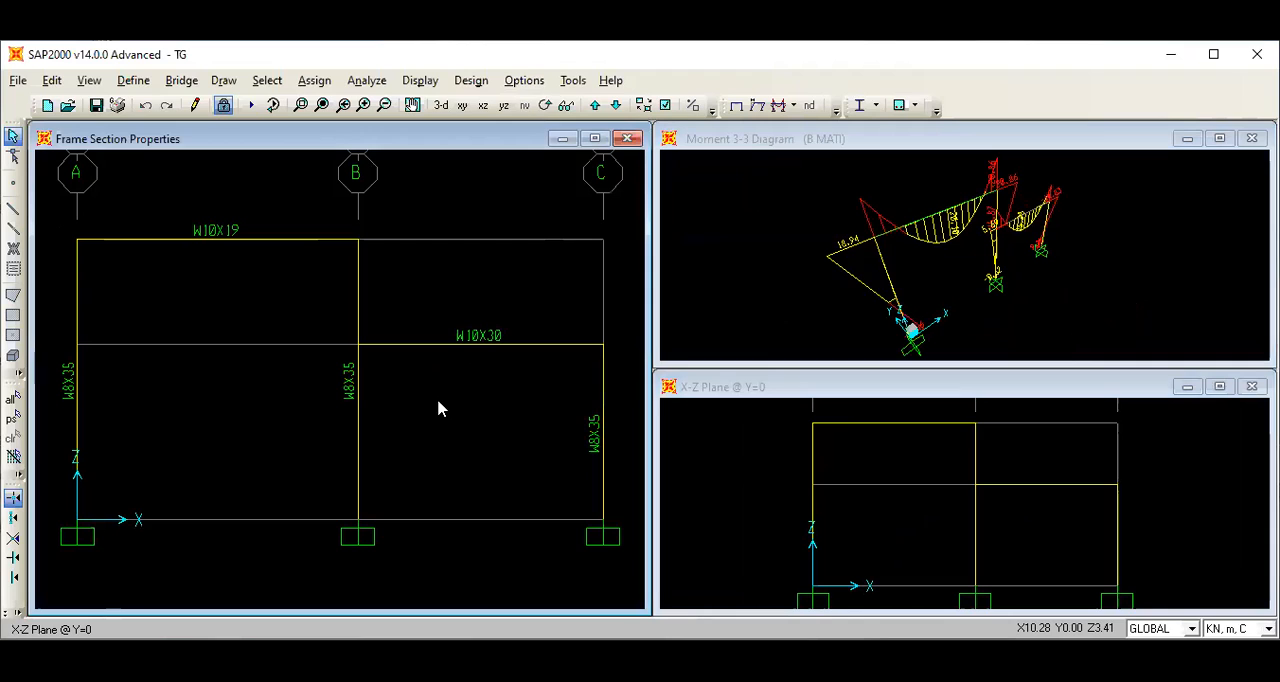
Display the Shear 2-2 frame diagram for B HIDUP, with values, in the window showing the frame section properties.
click(420, 81)
mouse_move(505, 225)
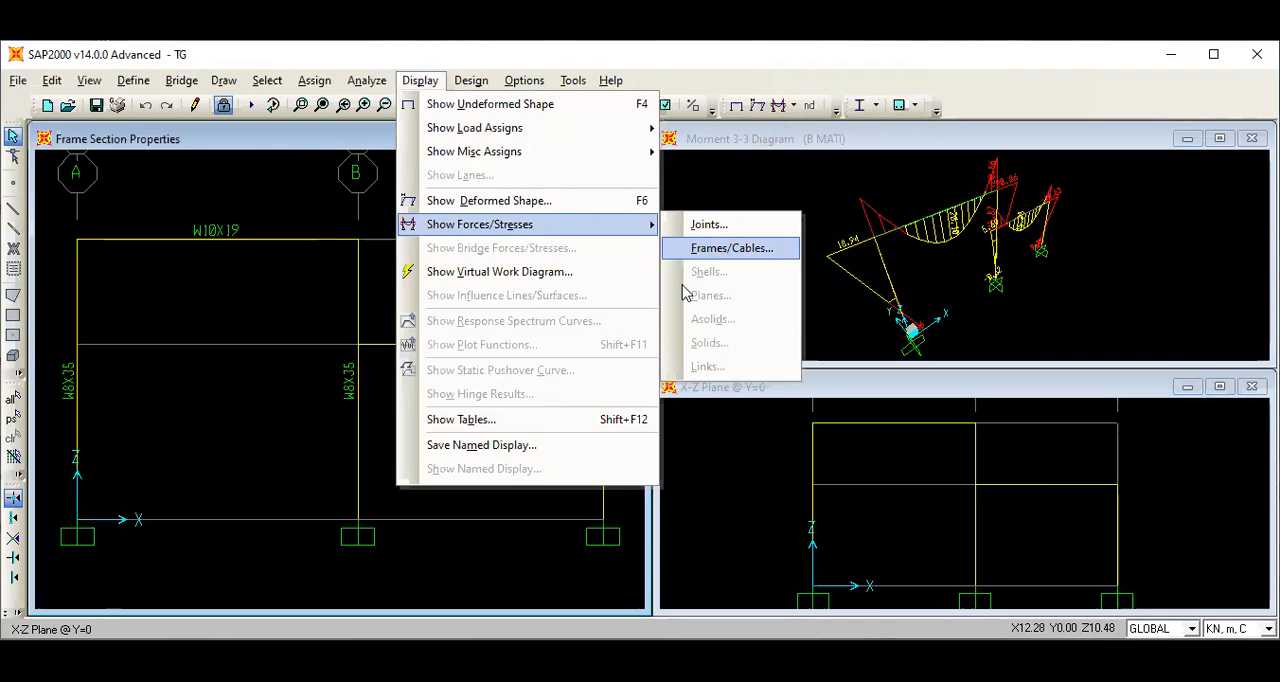
click(712, 250)
click(741, 198)
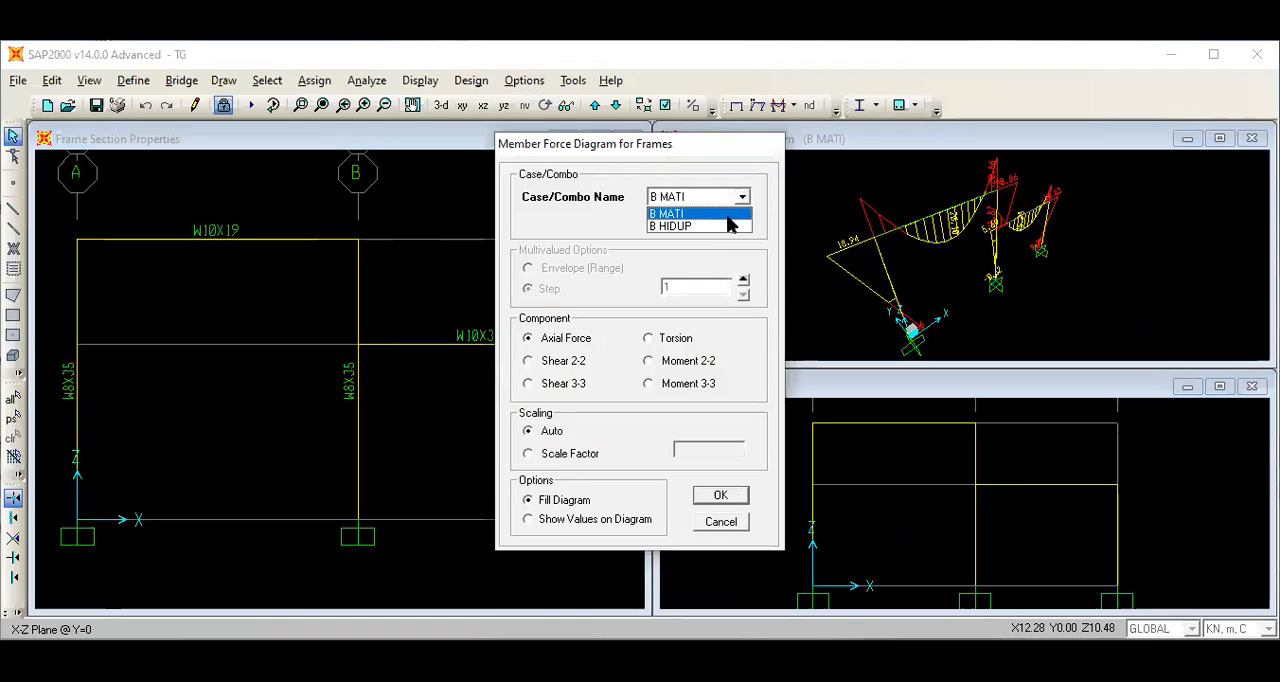
click(724, 221)
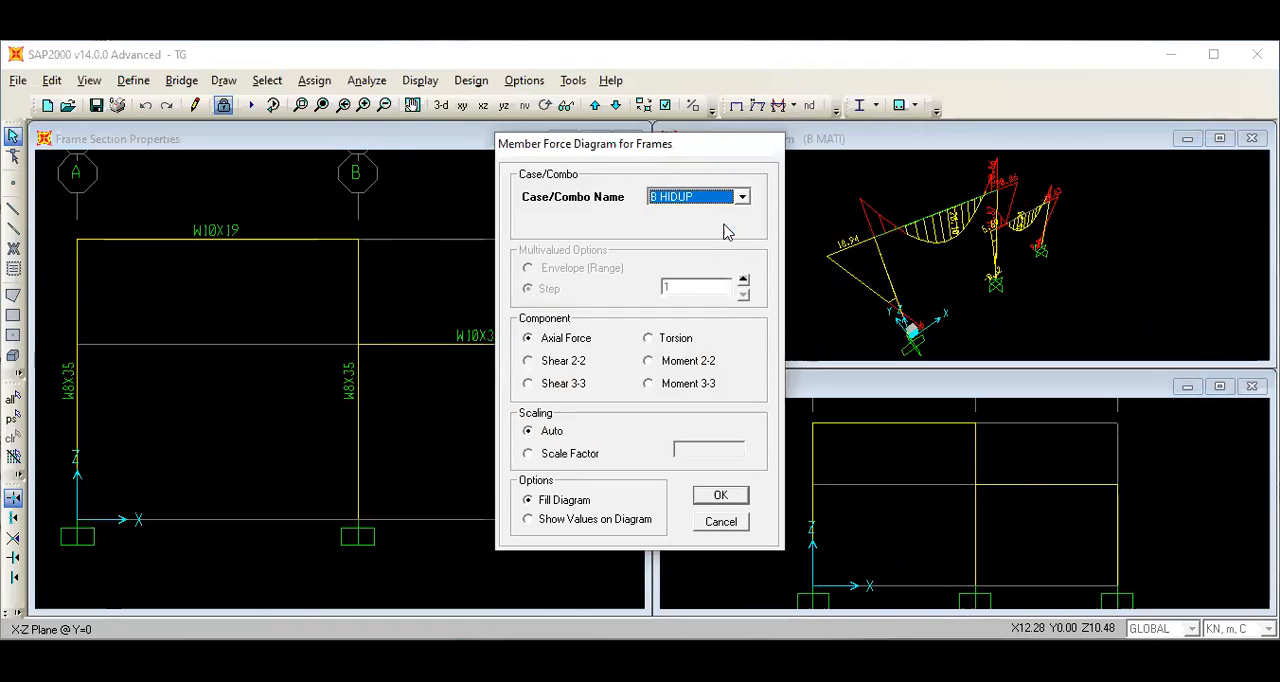
click(528, 362)
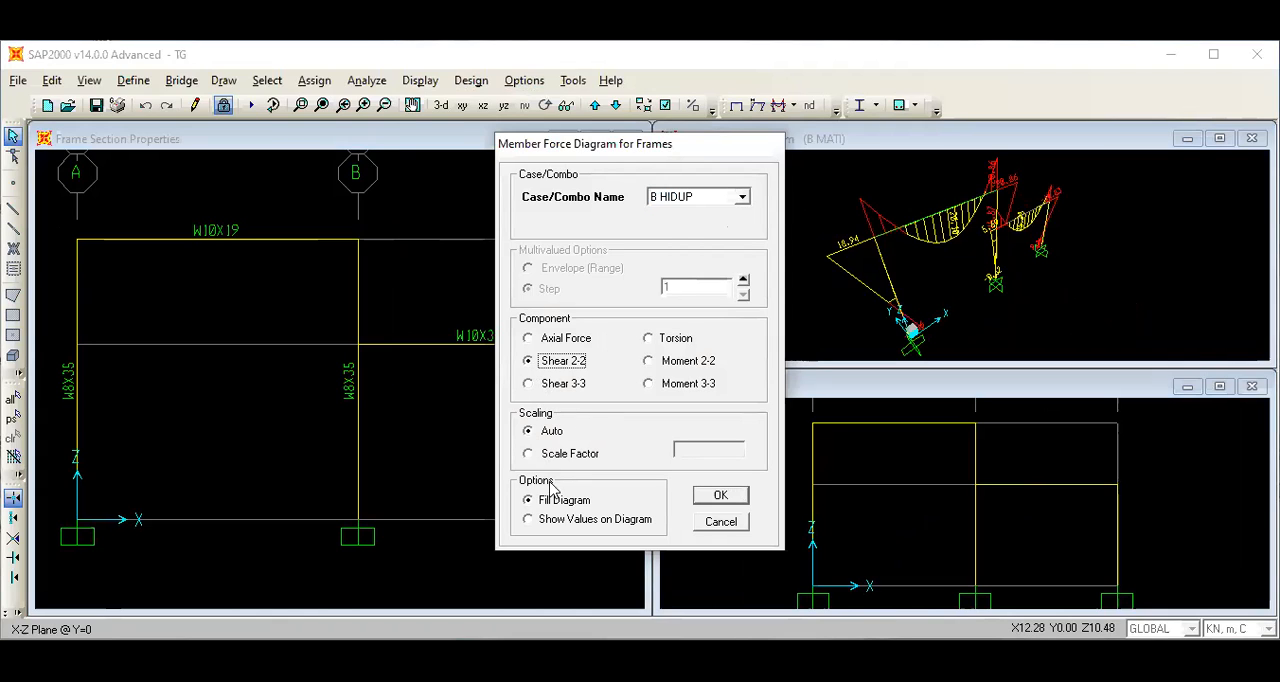
click(528, 522)
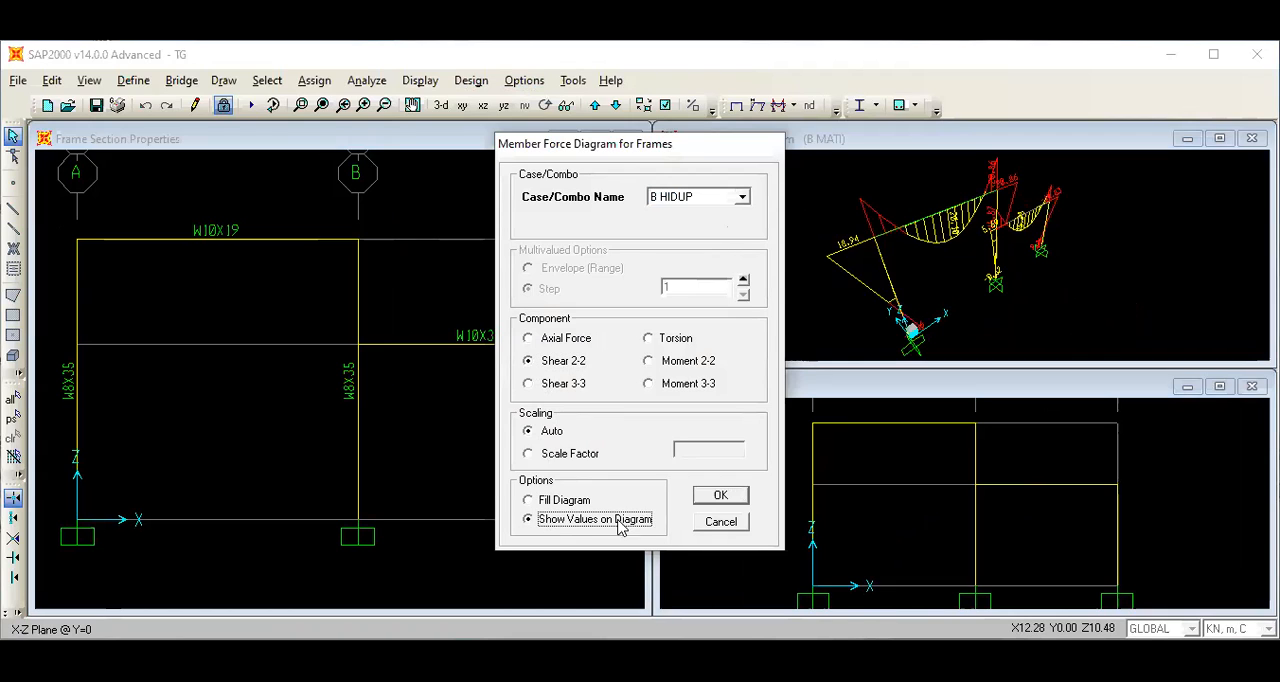
click(727, 500)
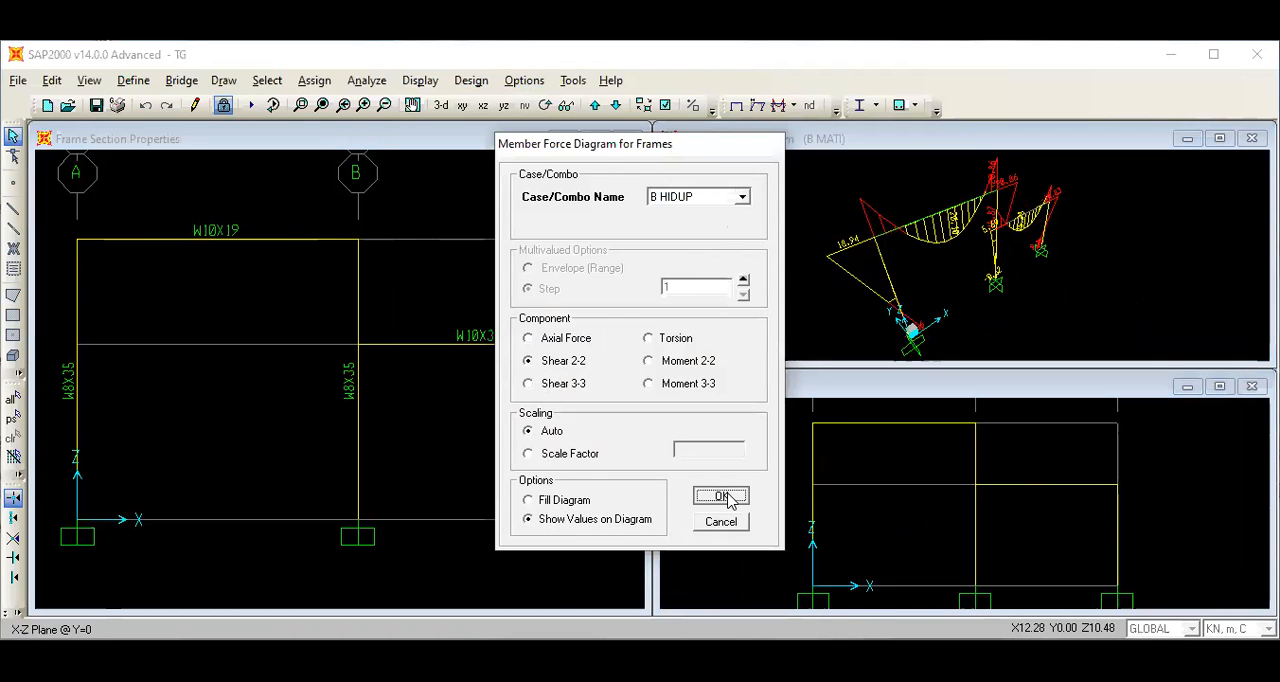
Display the Shear 2-2 frame diagram for B MATI, with values, in the X-Z Plane @ Y=0 window.
click(768, 496)
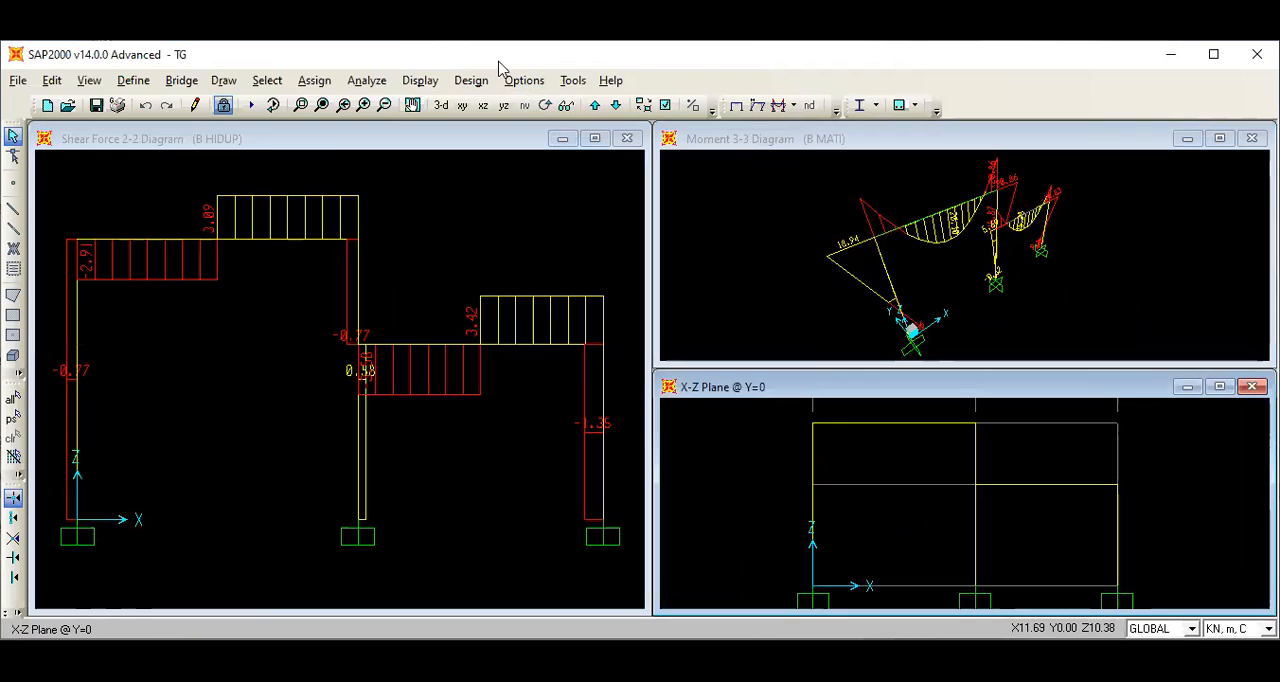
click(420, 81)
mouse_move(460, 226)
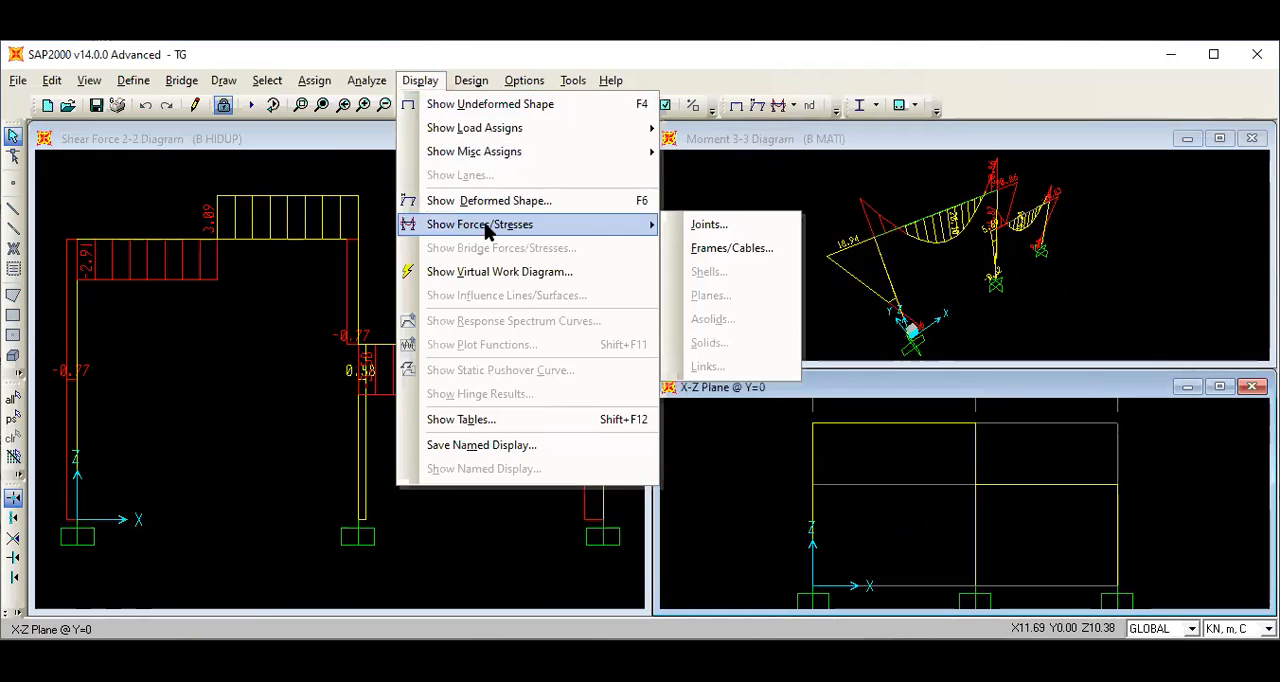
click(712, 250)
click(741, 197)
click(727, 215)
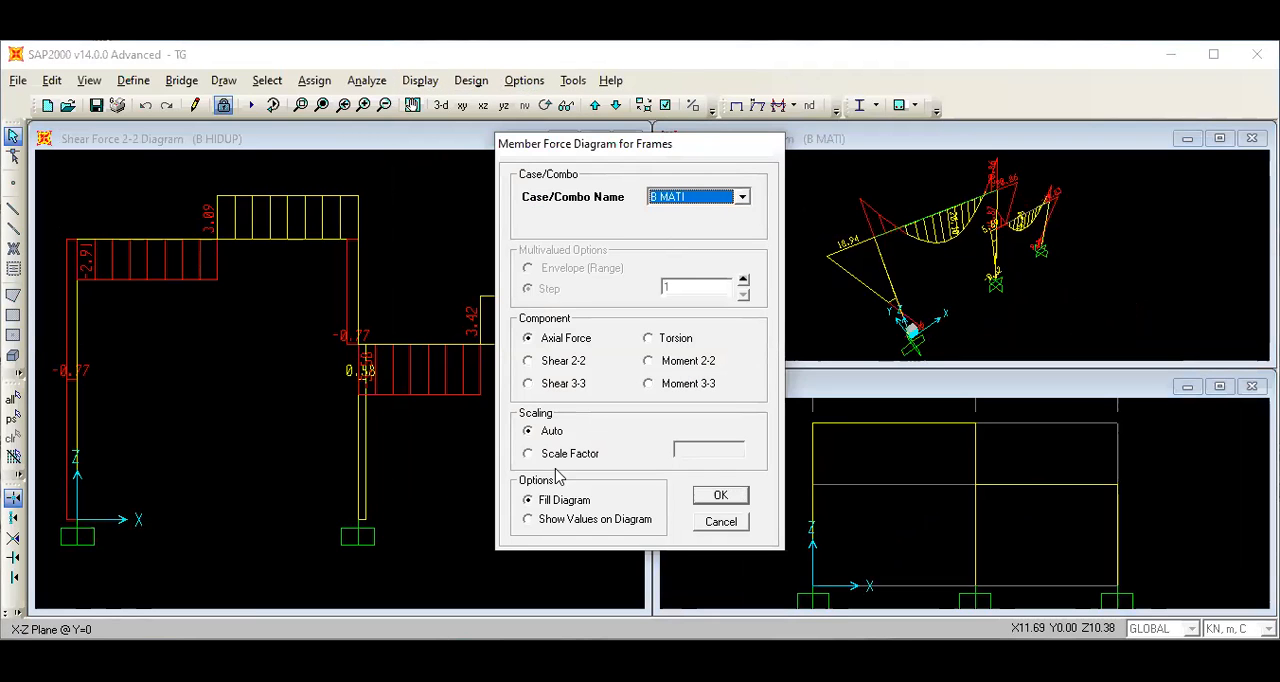
click(530, 362)
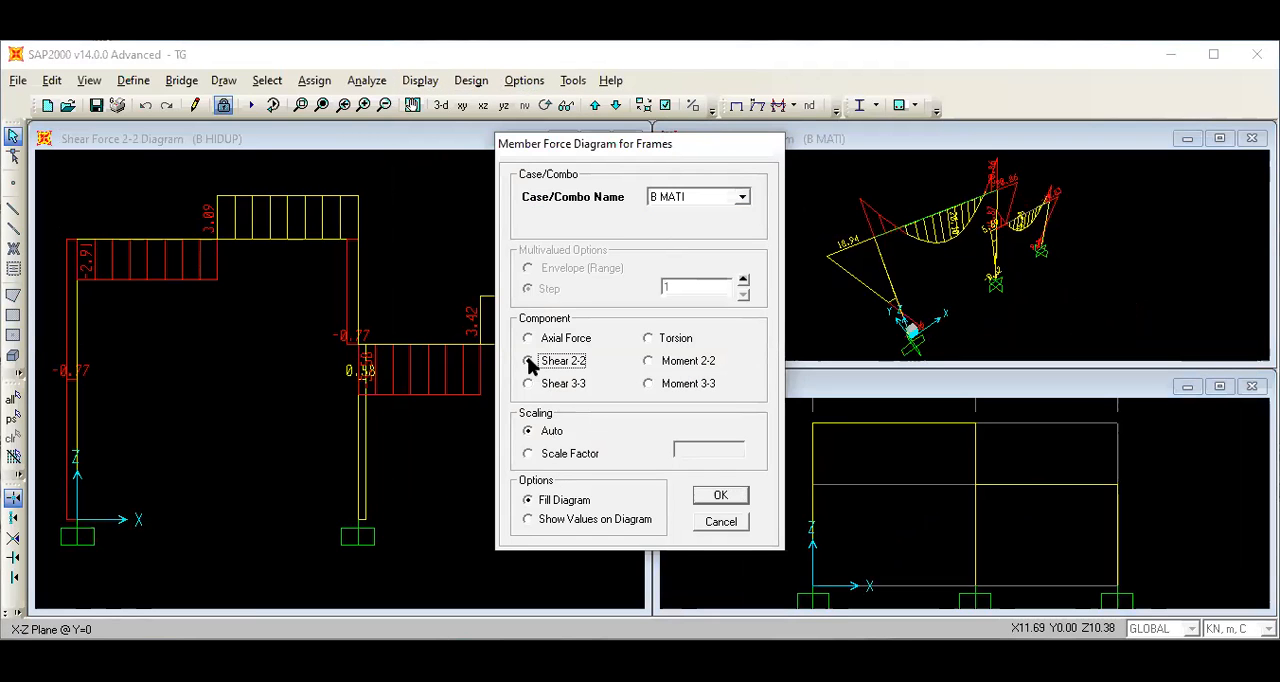
click(529, 520)
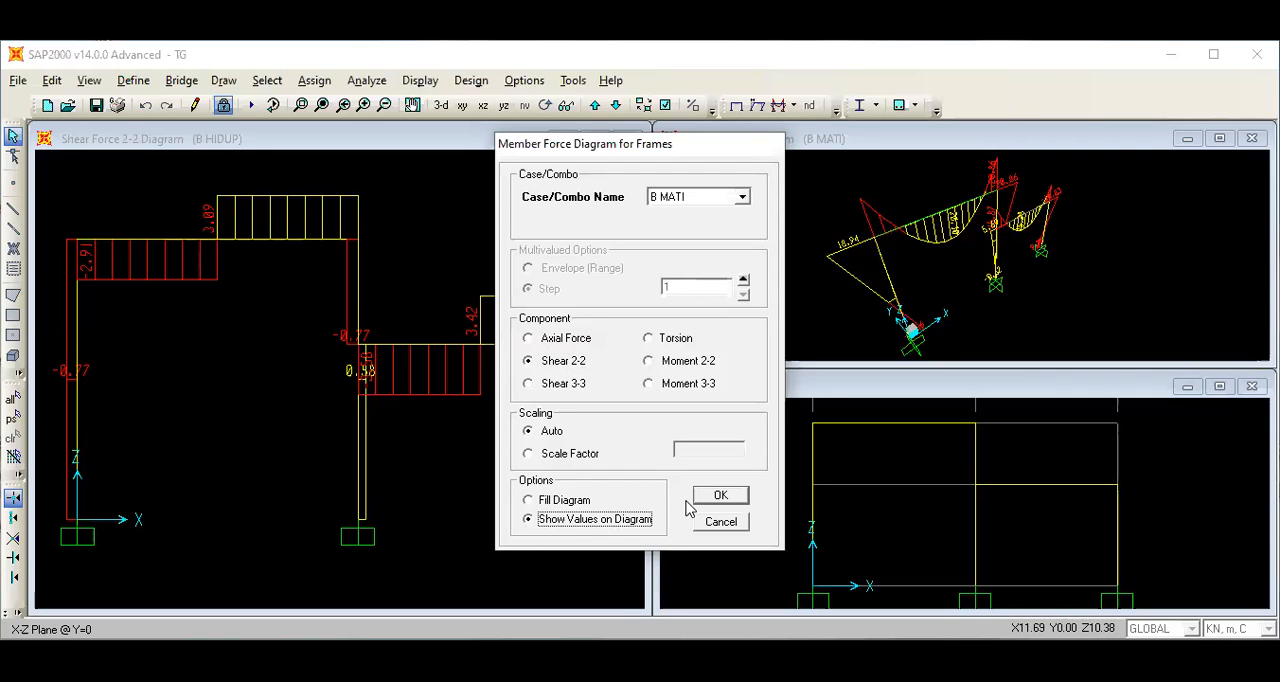
click(722, 497)
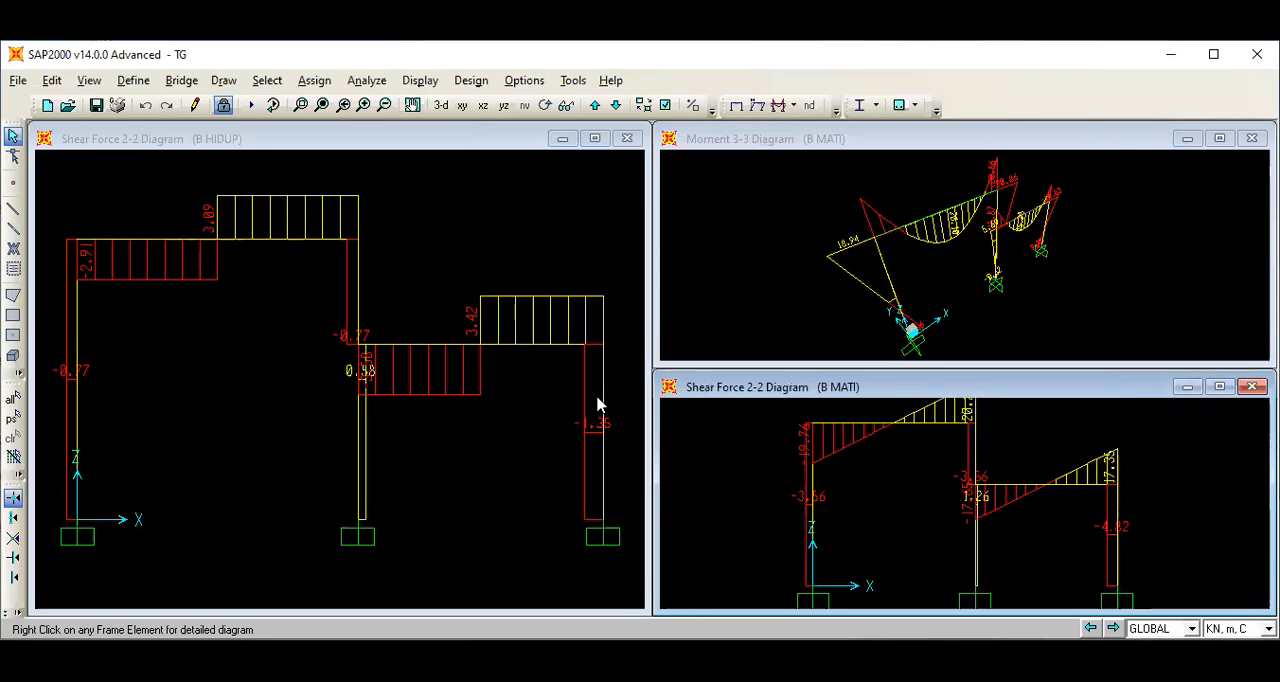